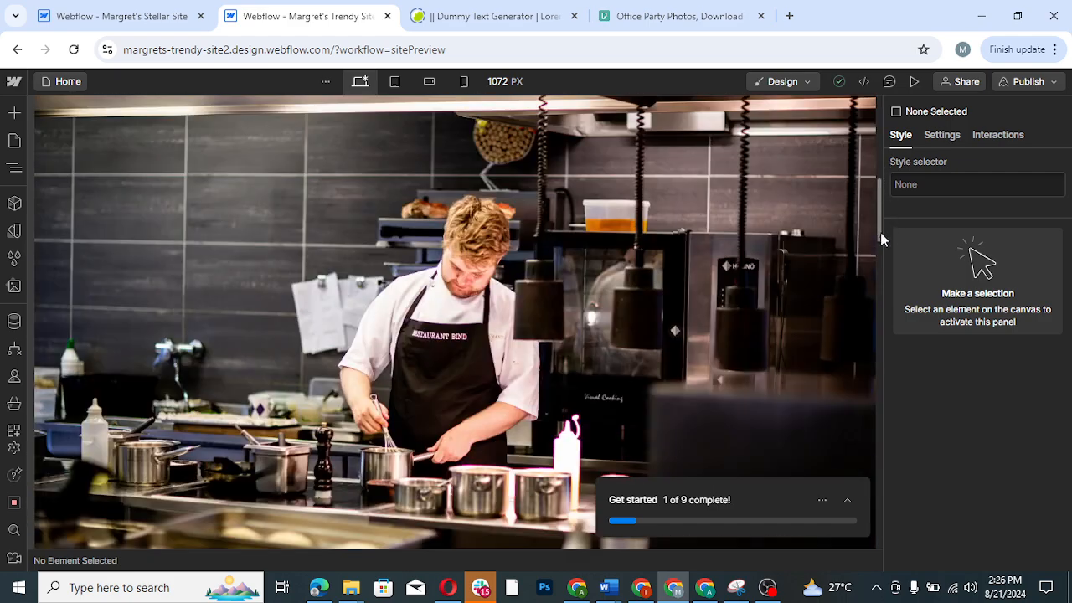
# - Select the first section under the navbar and switch the canvas to the tablet breakpoint
pyautogui.scroll(-3, 880, 238)
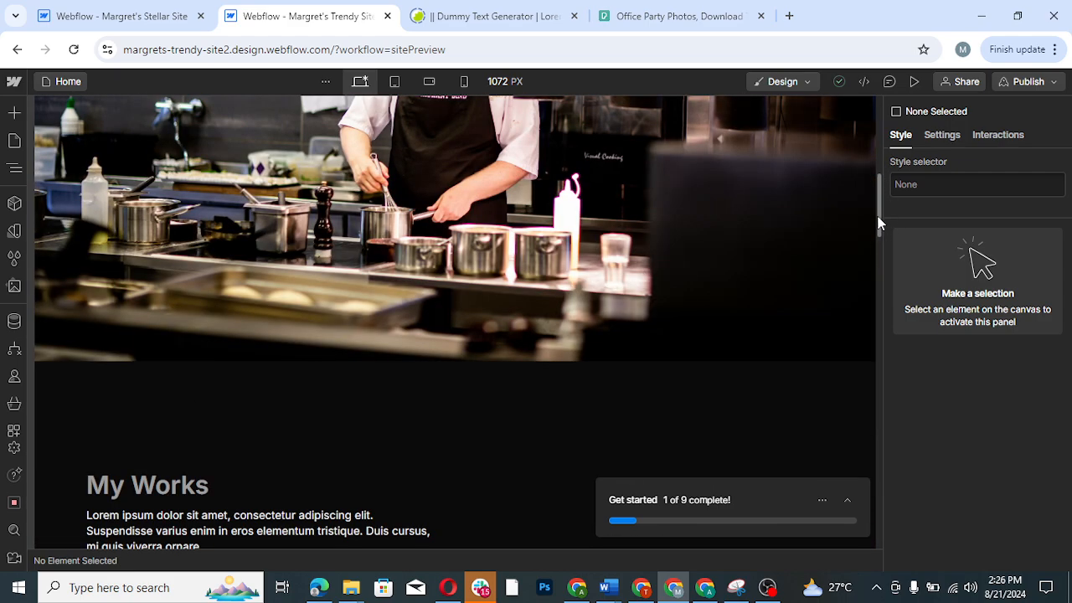
pyautogui.moveTo(879, 219); pyautogui.dragTo(879, 272)
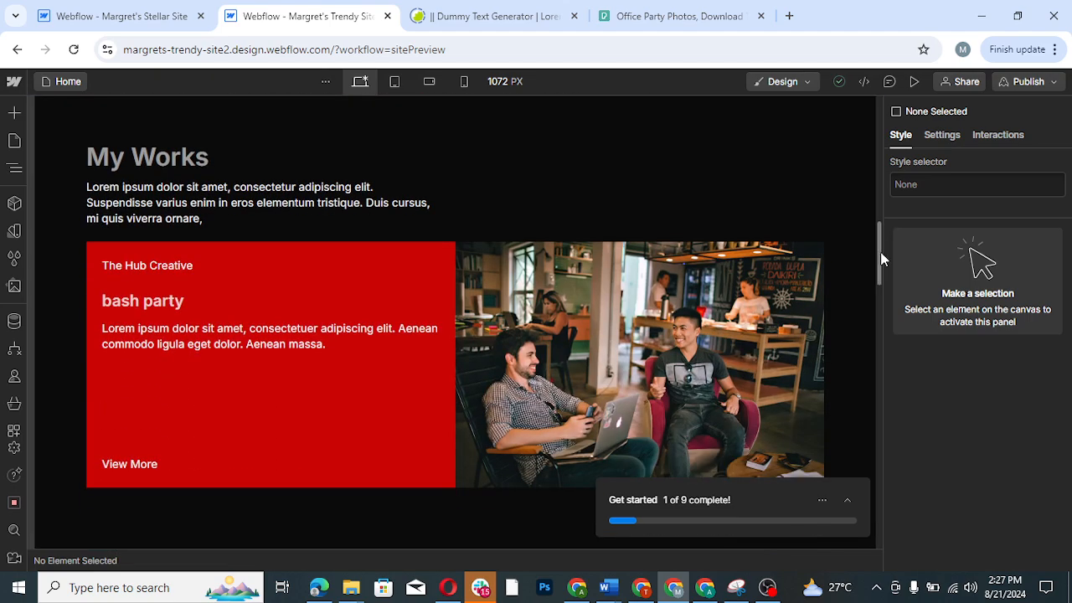
pyautogui.moveTo(880, 252); pyautogui.dragTo(868, 117)
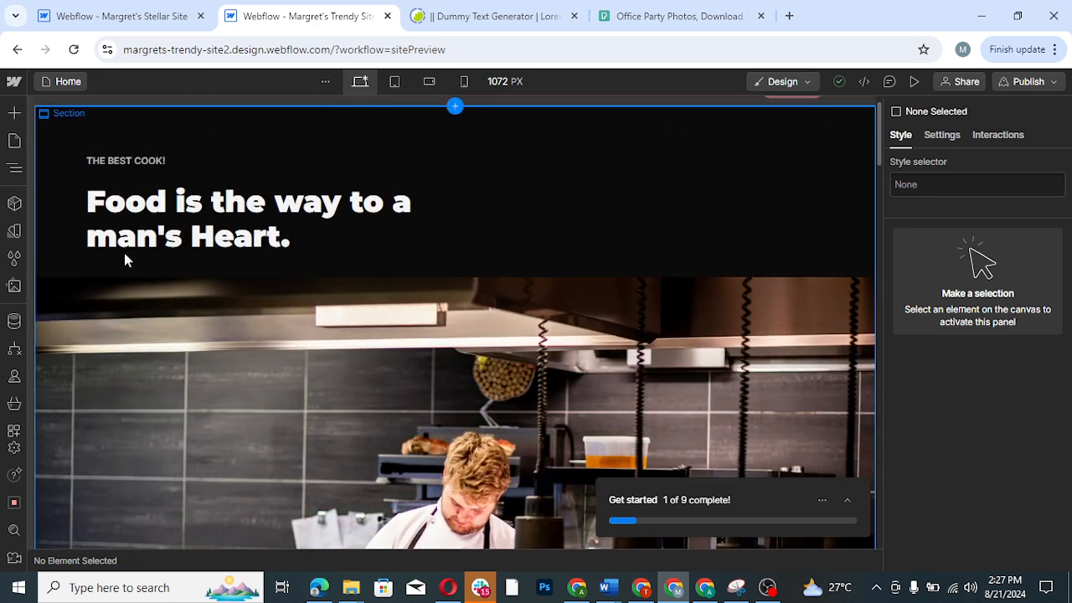
pyautogui.click(13, 168)
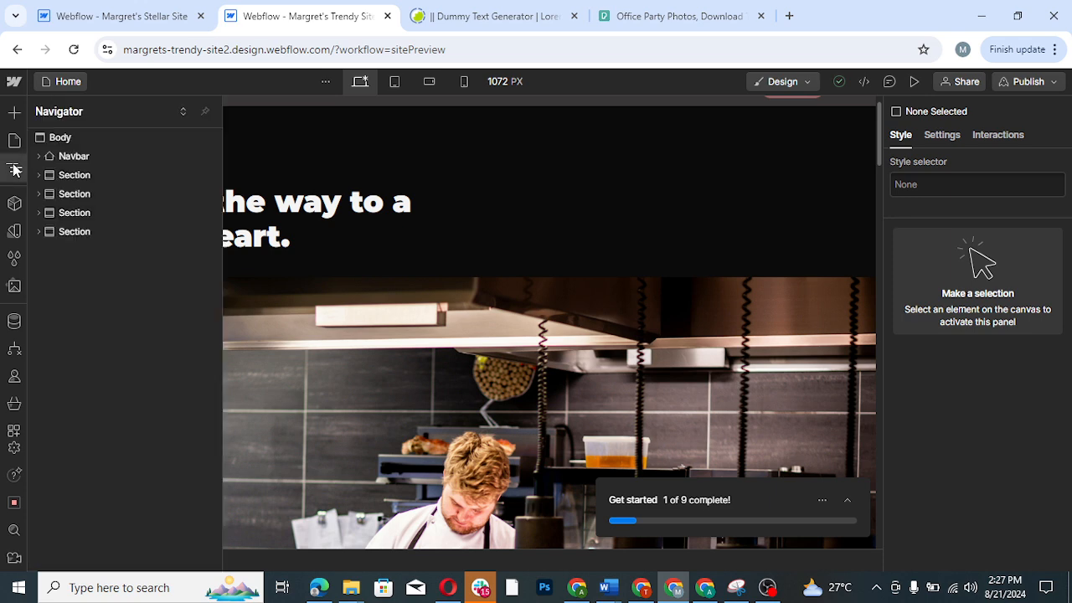
pyautogui.click(83, 176)
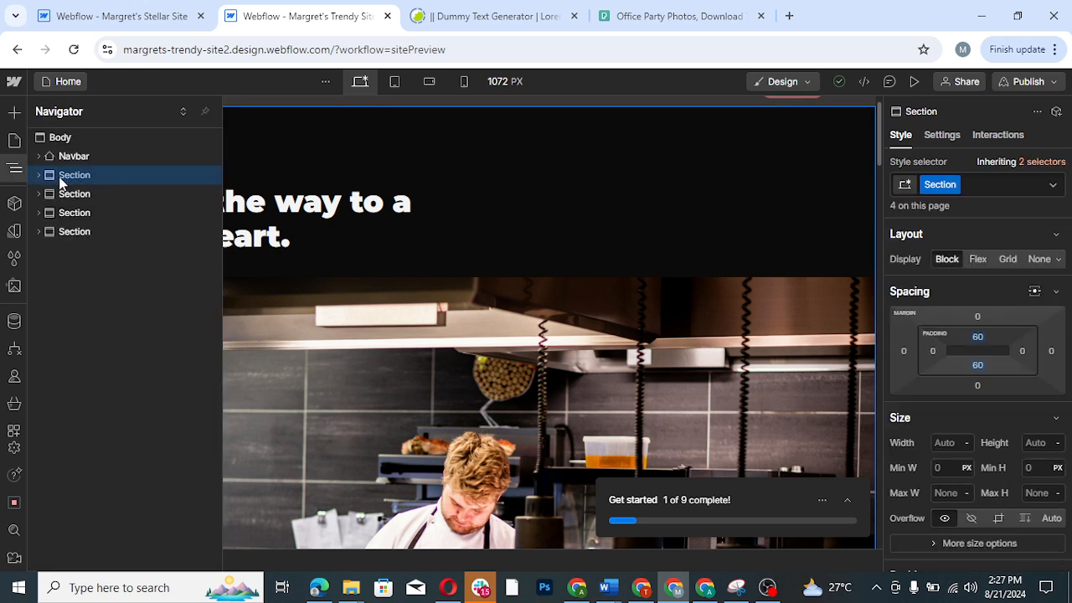
pyautogui.click(398, 83)
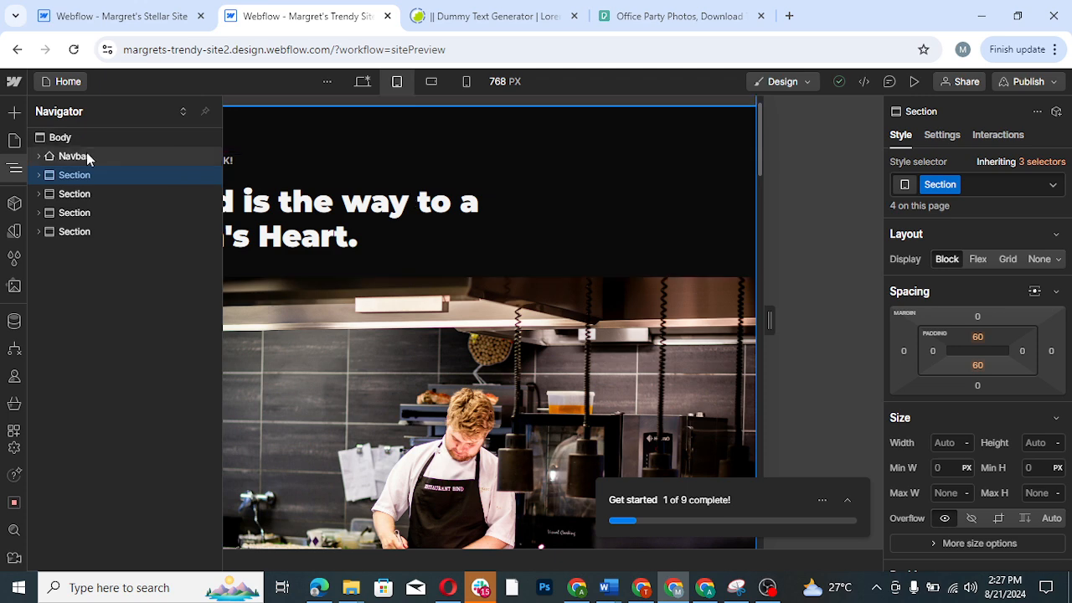
# - Expand the navbar and every section in the element tree and examine their containers' styles at the tablet breakpoint
pyautogui.click(38, 174)
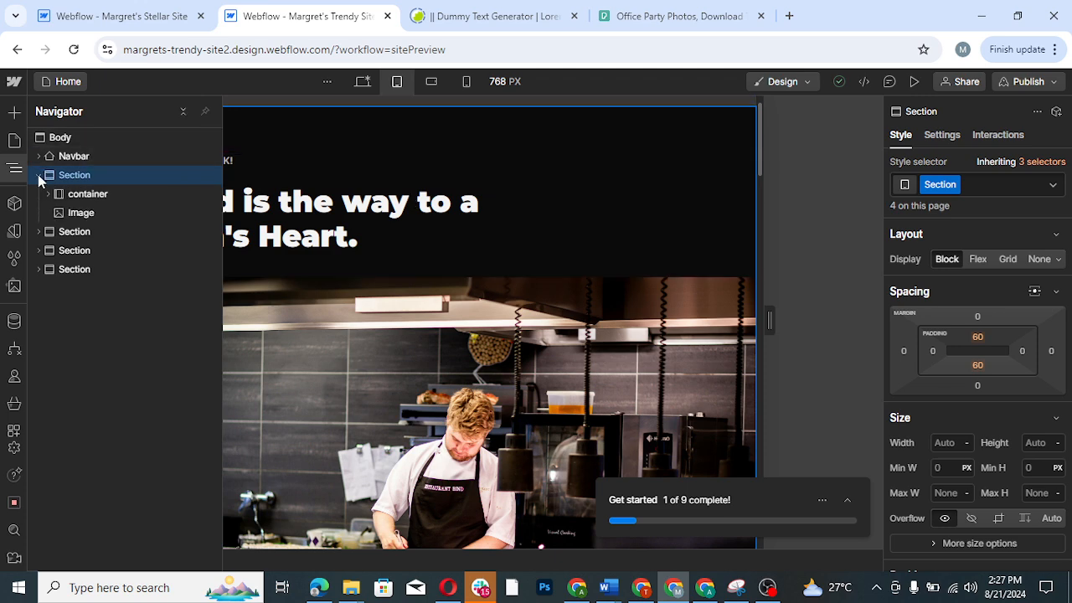
pyautogui.click(92, 194)
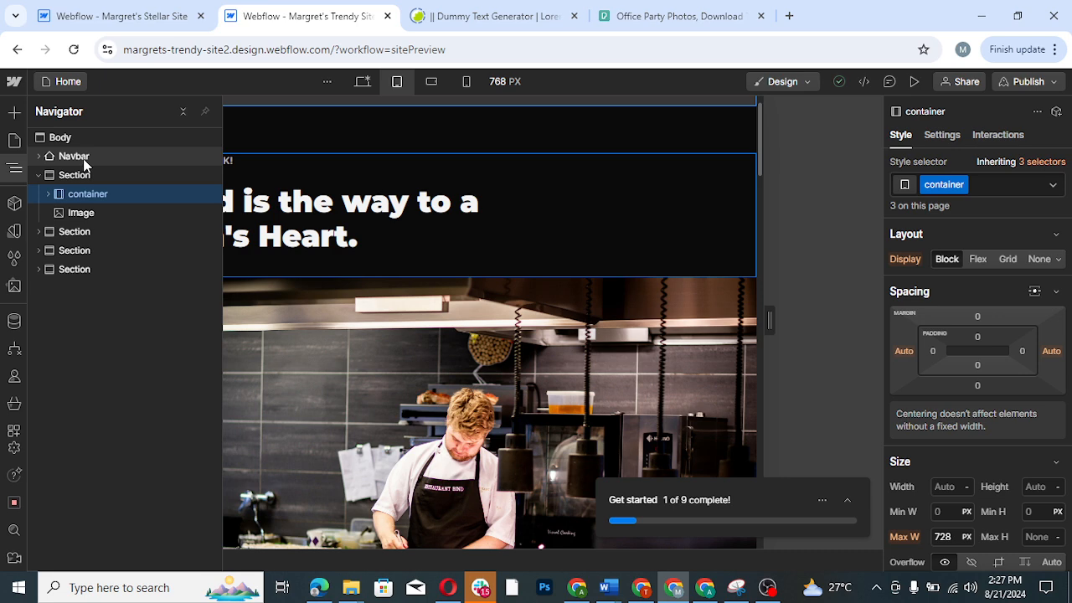
pyautogui.click(83, 159)
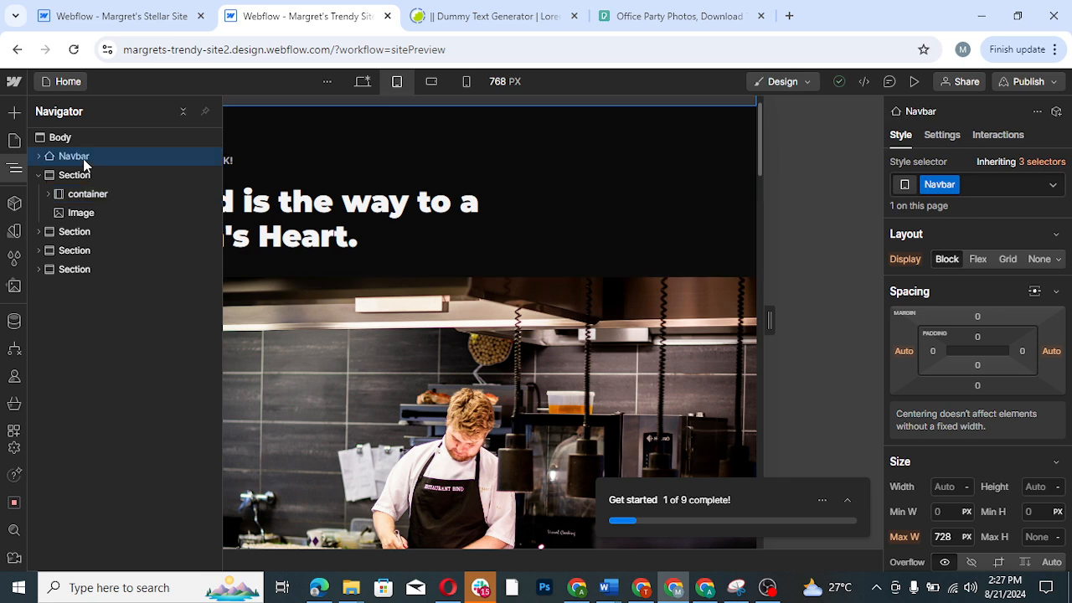
pyautogui.click(38, 158)
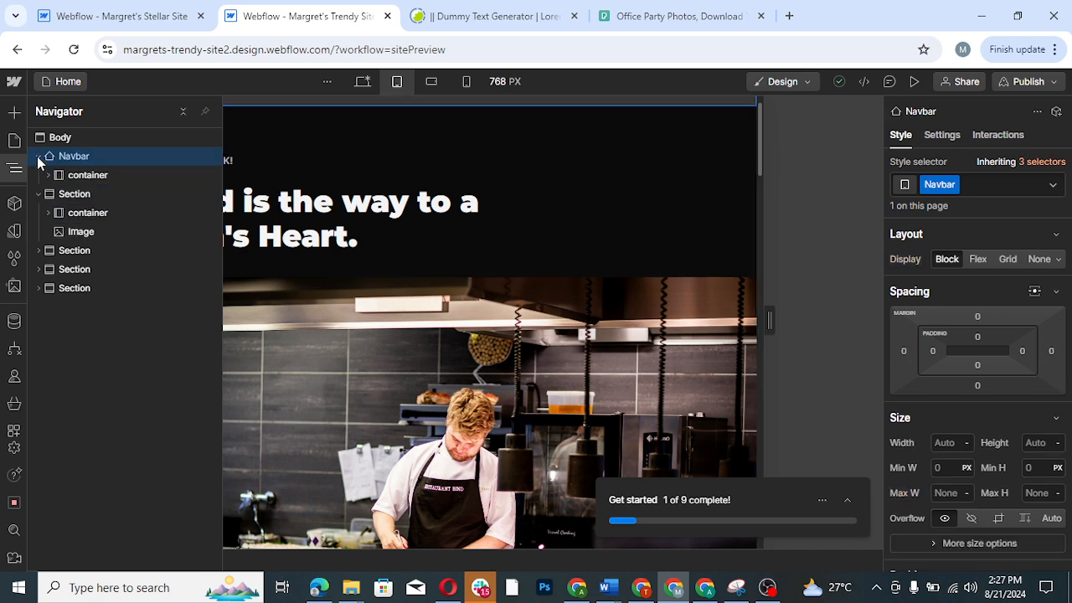
pyautogui.click(92, 177)
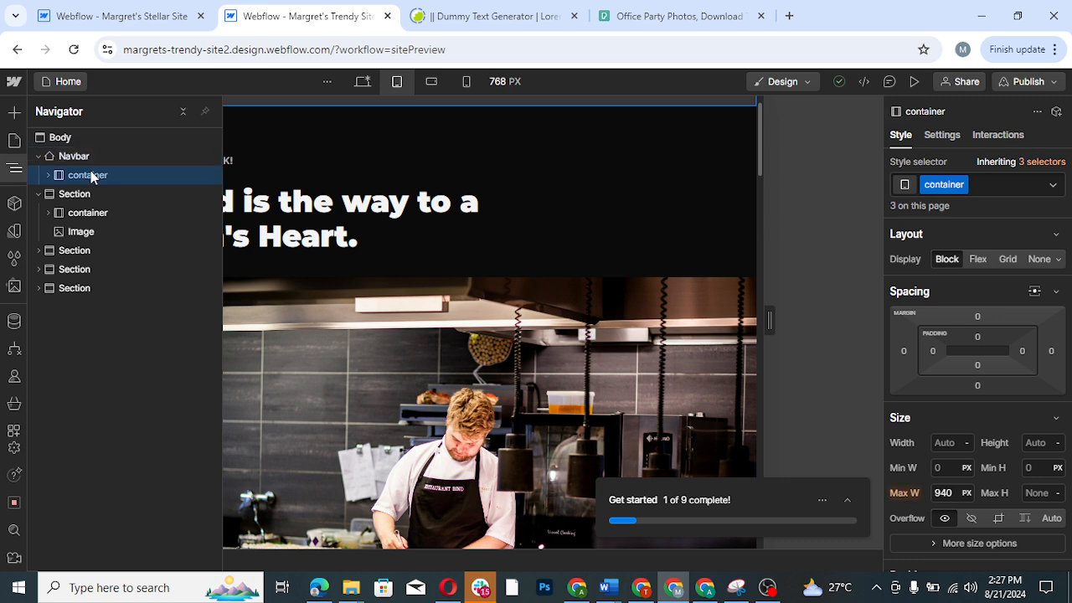
pyautogui.click(37, 251)
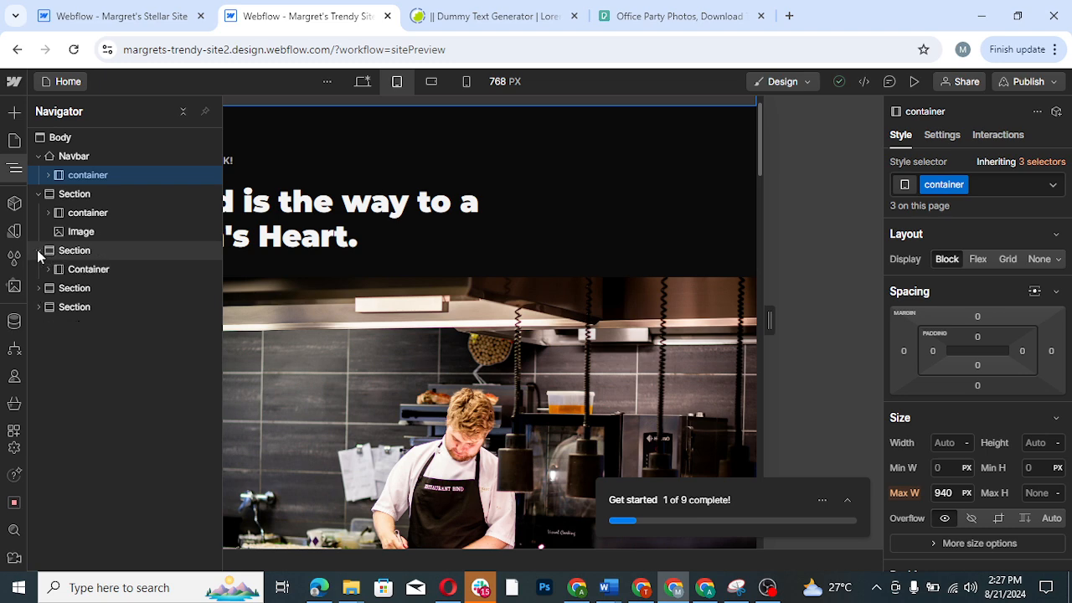
pyautogui.click(85, 271)
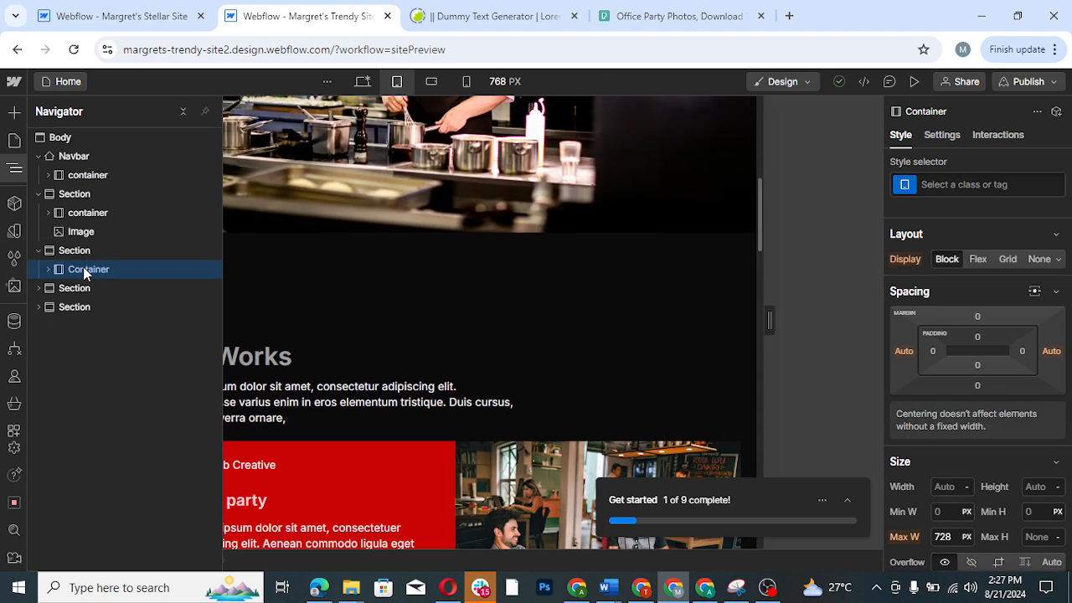
pyautogui.click(38, 289)
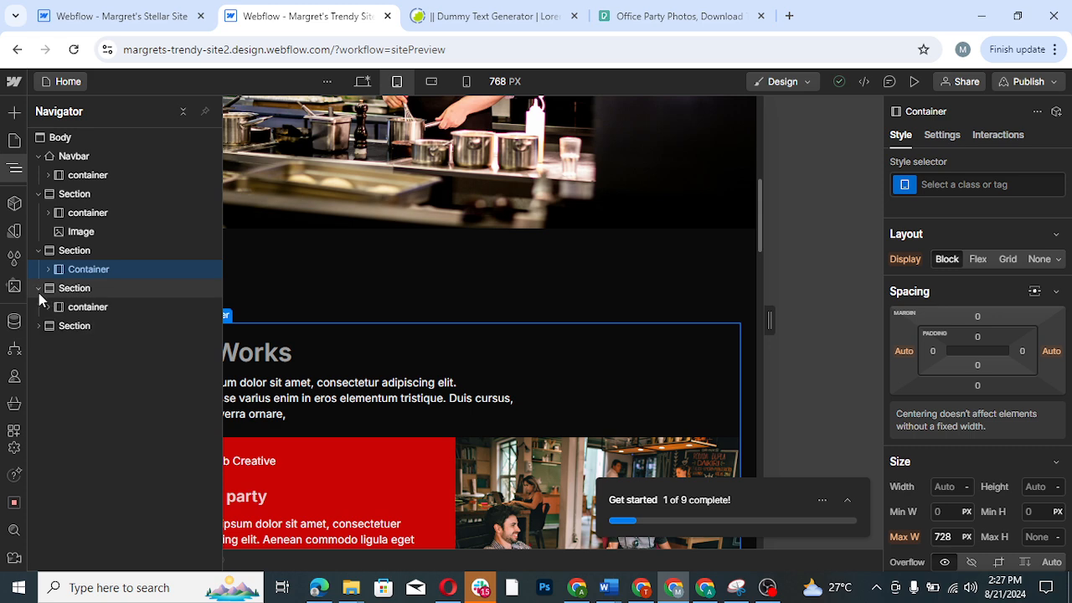
pyautogui.click(83, 307)
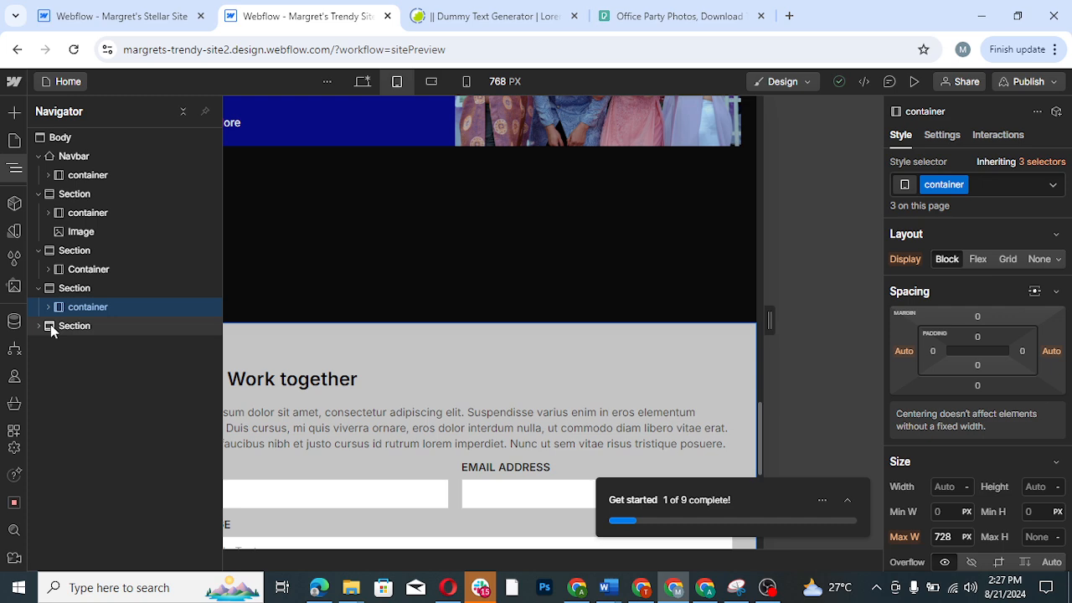
pyautogui.click(51, 325)
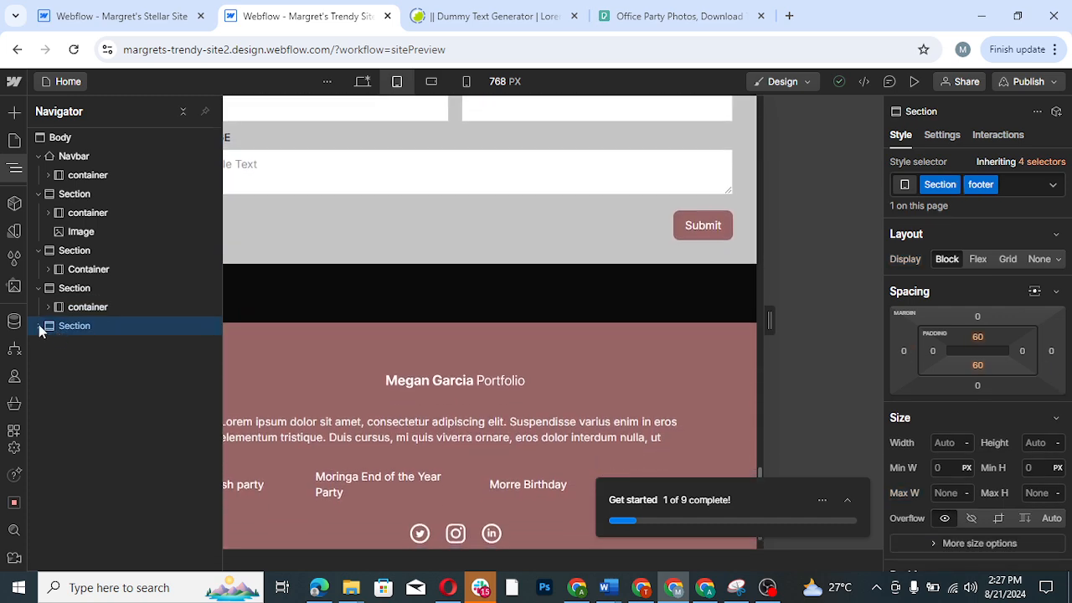
pyautogui.click(38, 326)
pyautogui.click(72, 346)
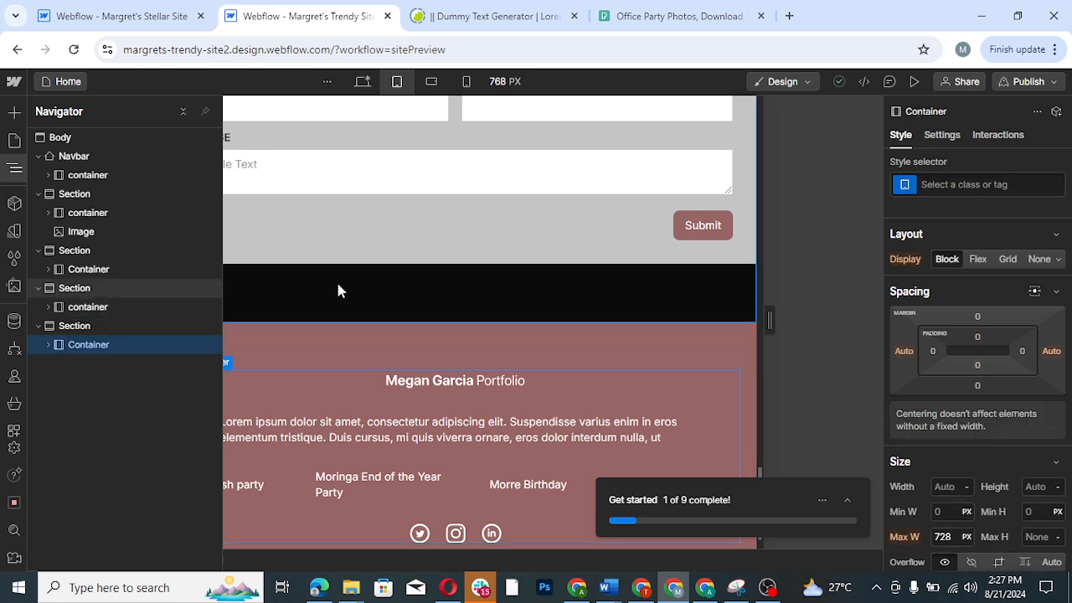
pyautogui.click(16, 170)
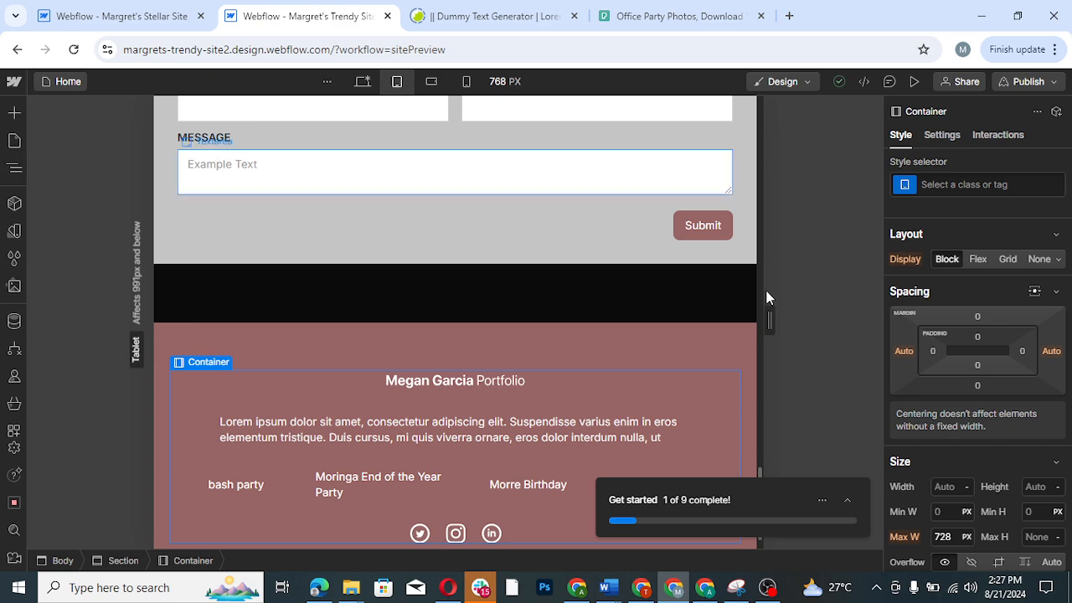
# - Set the font size of the hero heading "Food is the way to a man's Heart." to 26 px for tablet
pyautogui.moveTo(758, 469); pyautogui.dragTo(763, 87)
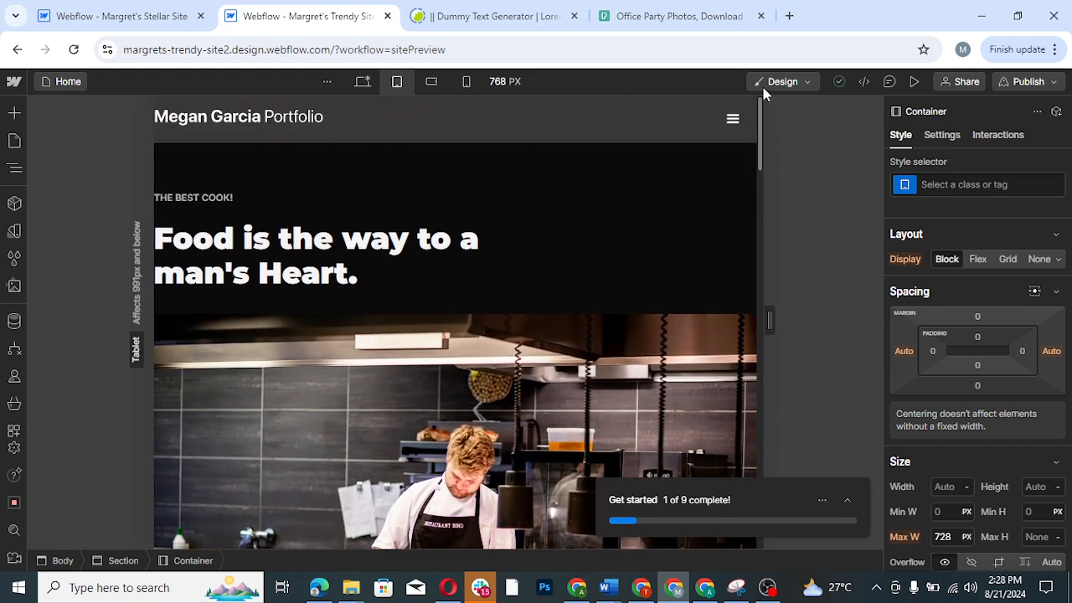
pyautogui.click(327, 276)
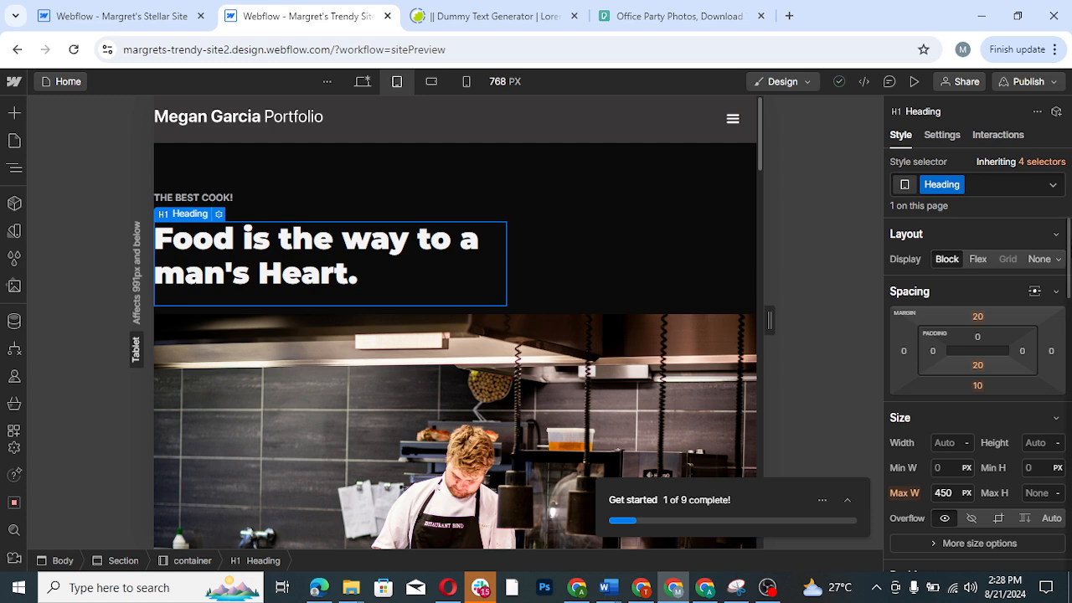
pyautogui.scroll(-3, 977, 393)
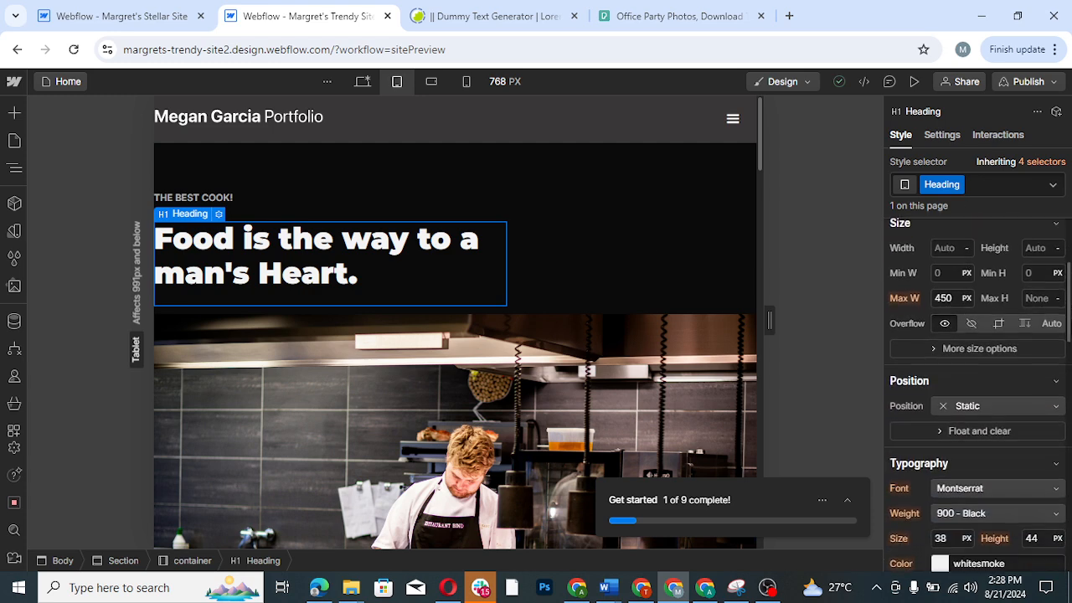
pyautogui.scroll(-2, 955, 469)
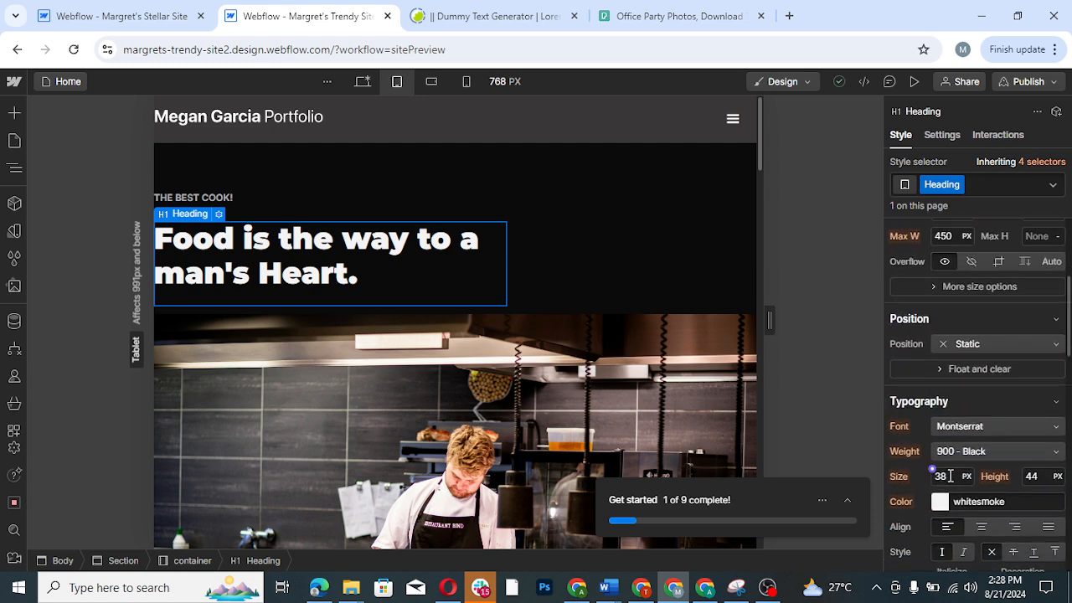
pyautogui.click(950, 476)
pyautogui.press('BackSpace')
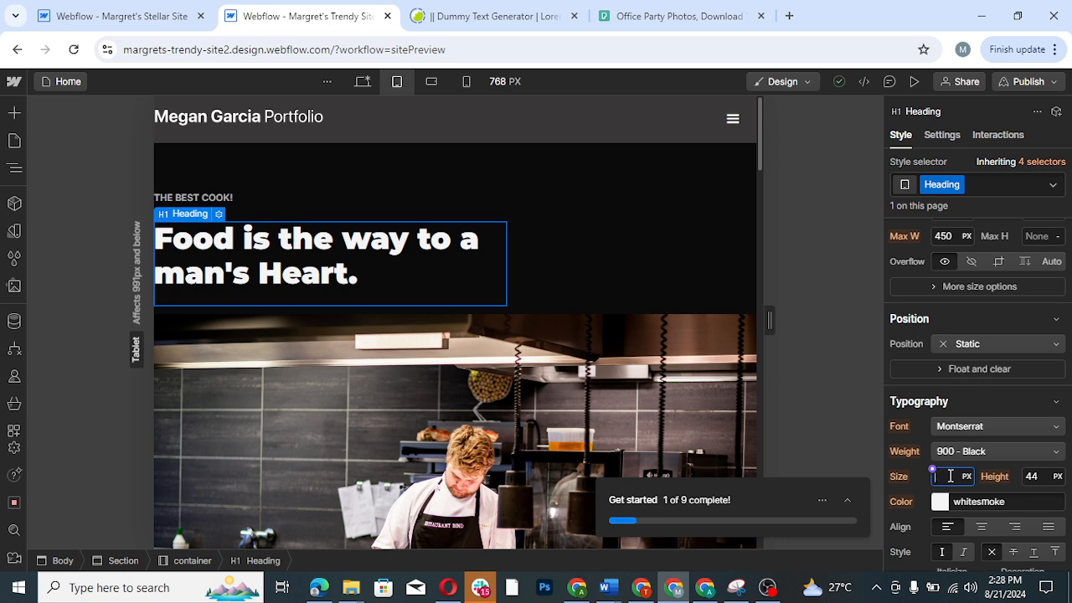
pyautogui.write('26')
pyautogui.press('Return')
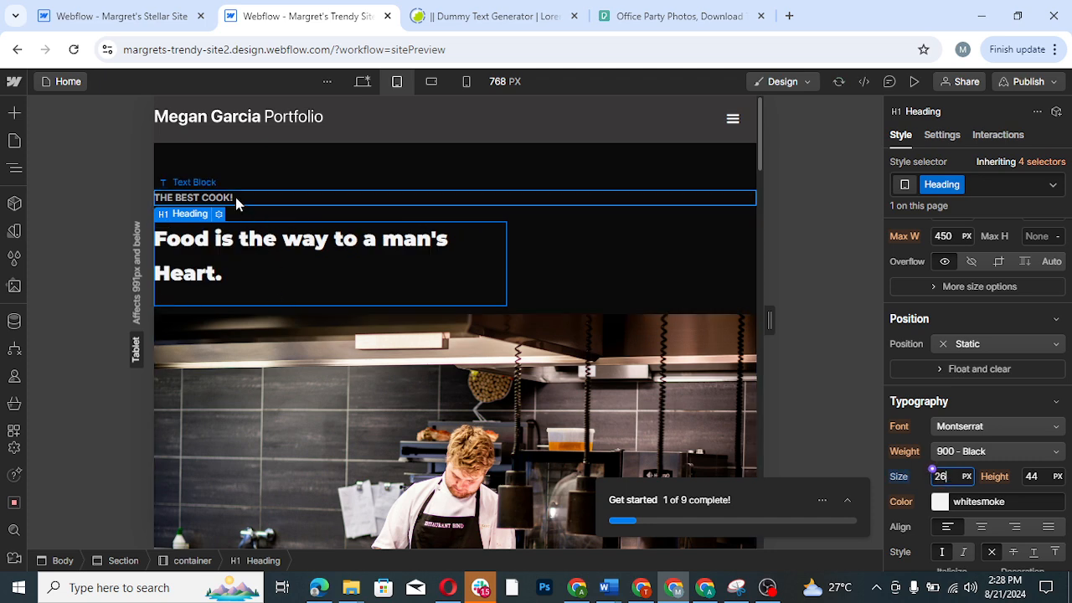
pyautogui.click(568, 243)
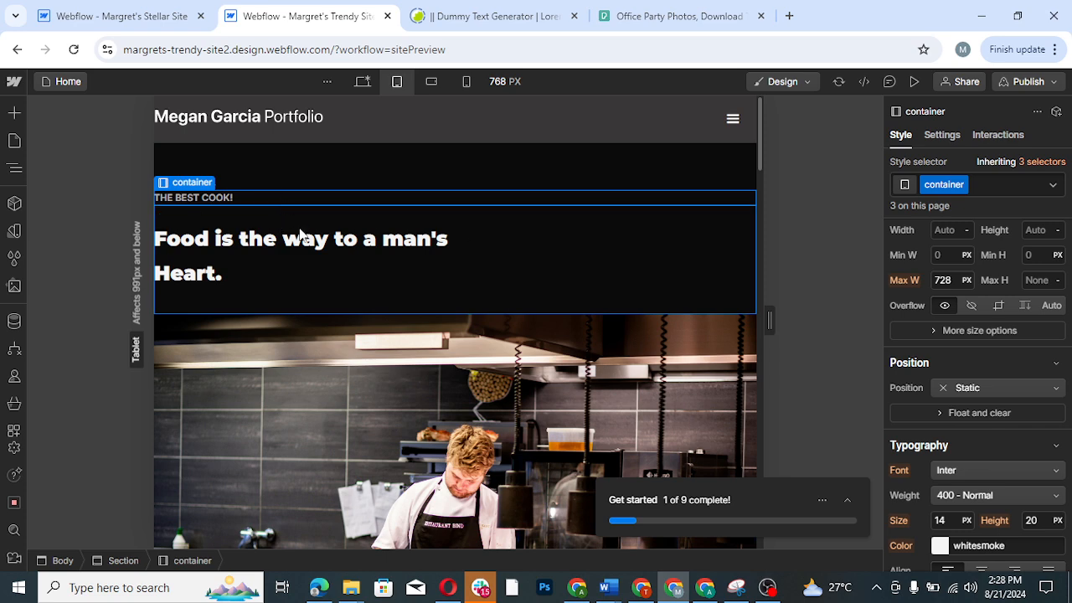
# - Change the hero heading's line height to a unitless 1.2
pyautogui.click(310, 283)
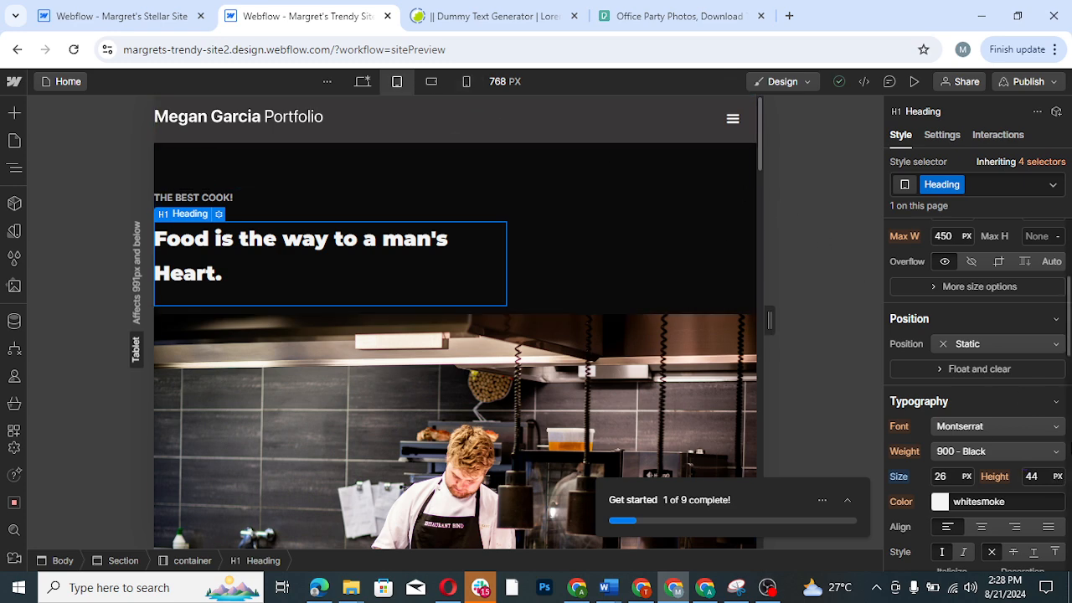
pyautogui.click(1057, 476)
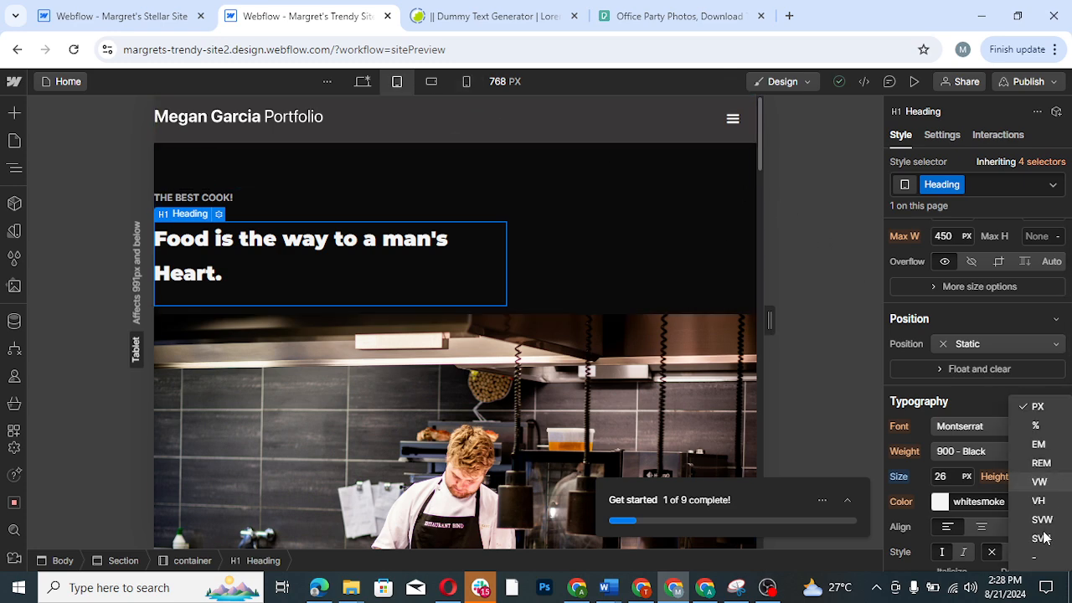
pyautogui.click(1036, 557)
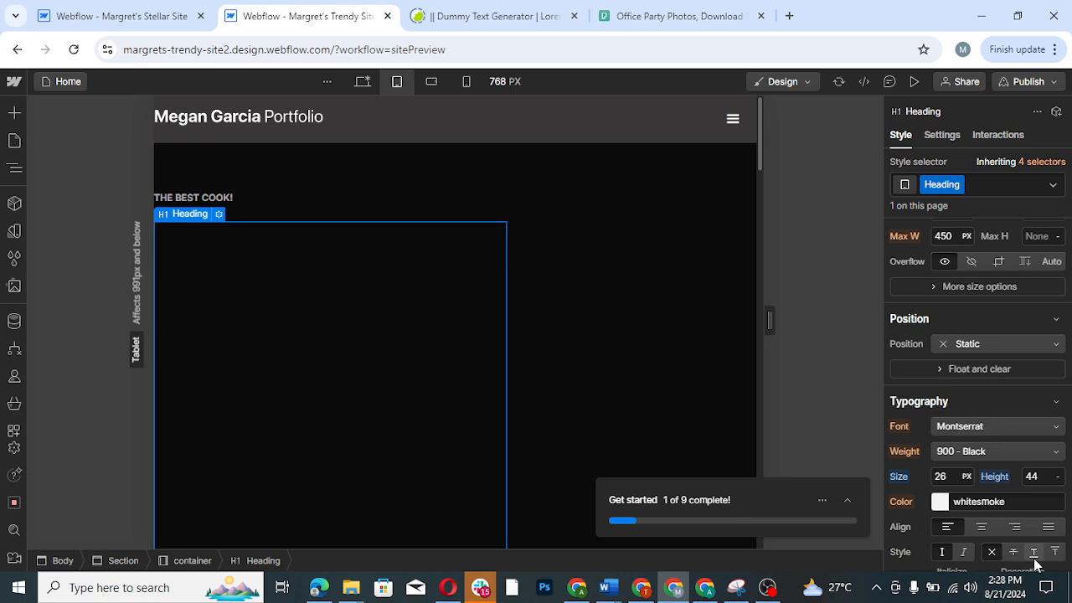
pyautogui.click(1042, 475)
pyautogui.write('1.2')
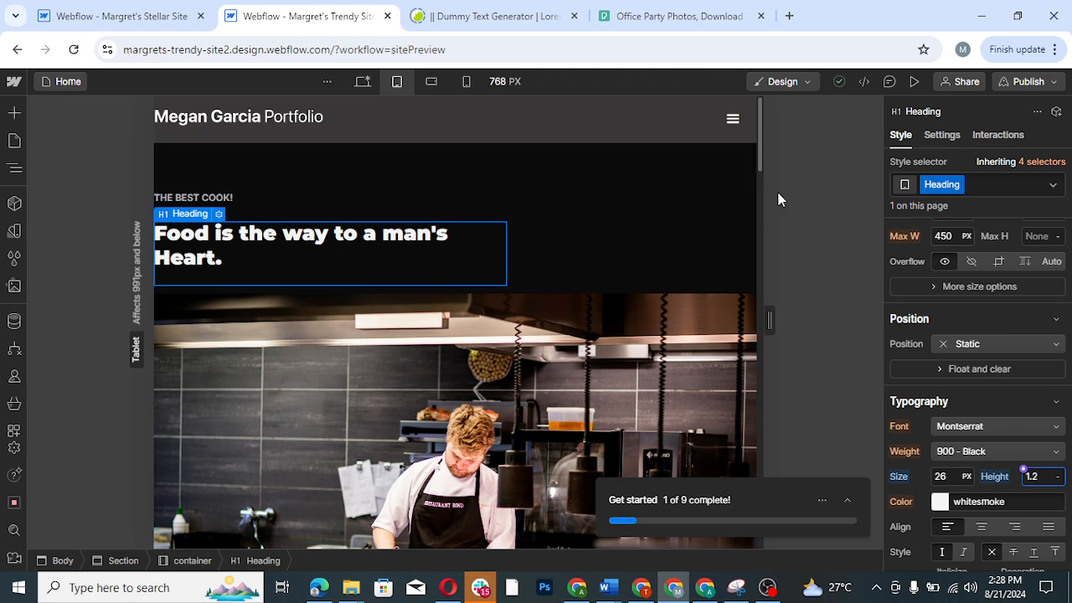
# - Select the navbar's Menu Button and set the navbar menu to Show so it opens on the canvas
pyautogui.click(732, 121)
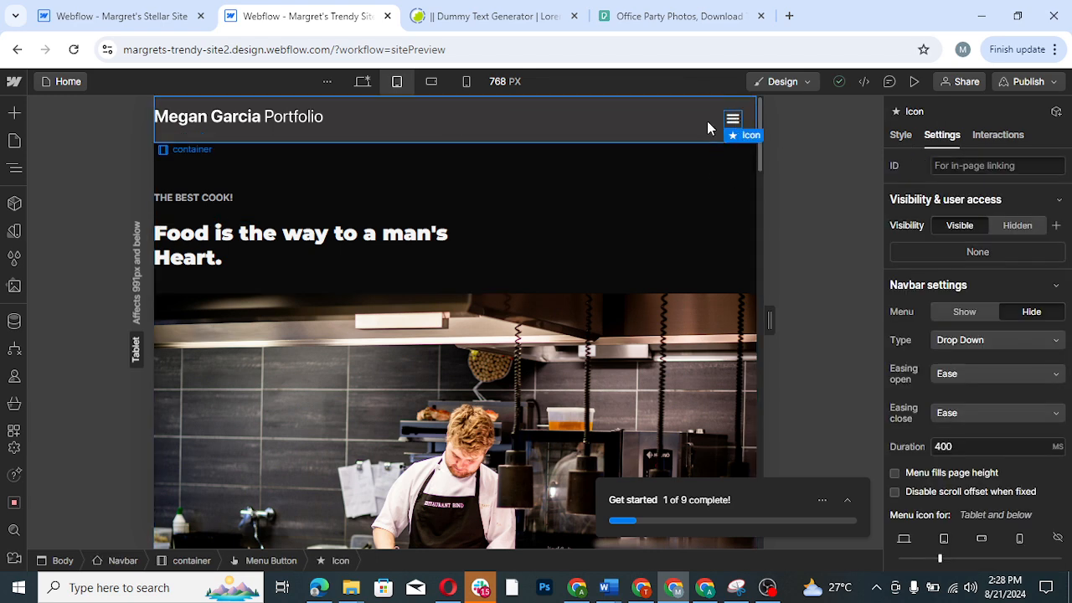
pyautogui.click(707, 122)
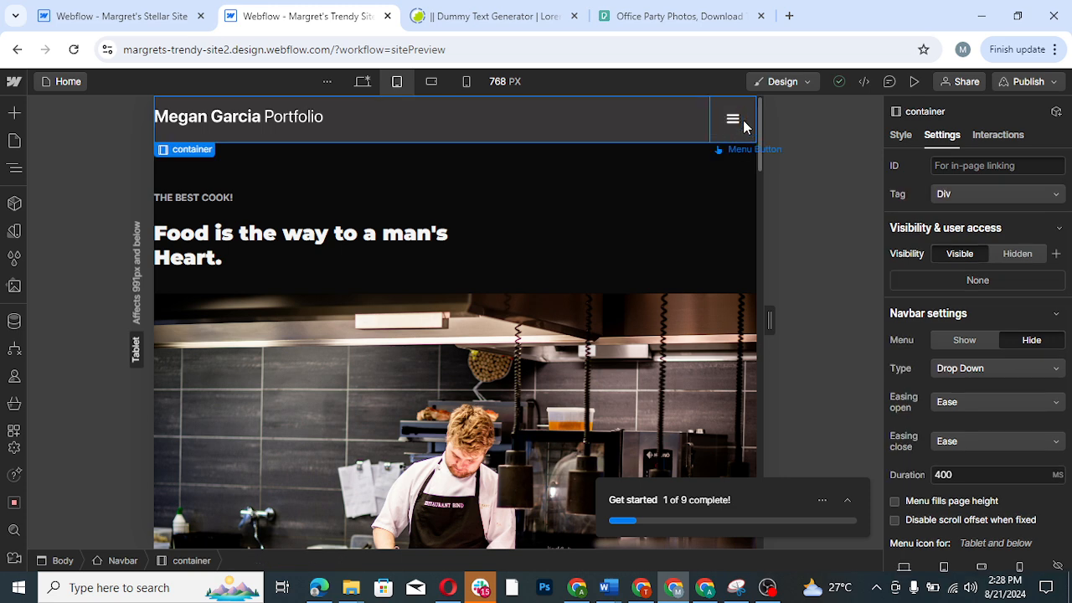
pyautogui.click(743, 126)
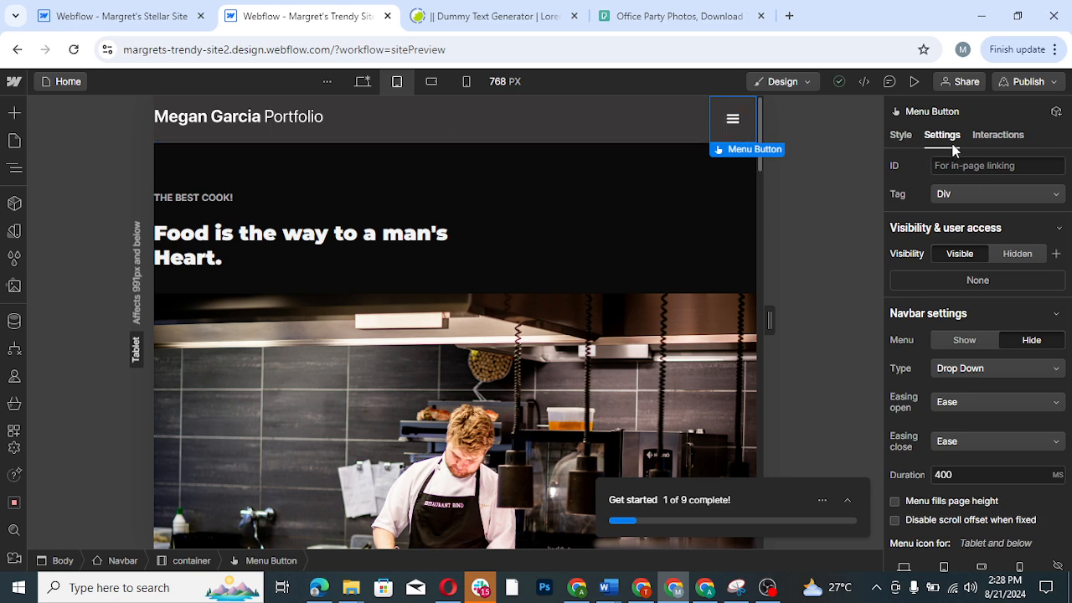
pyautogui.click(965, 341)
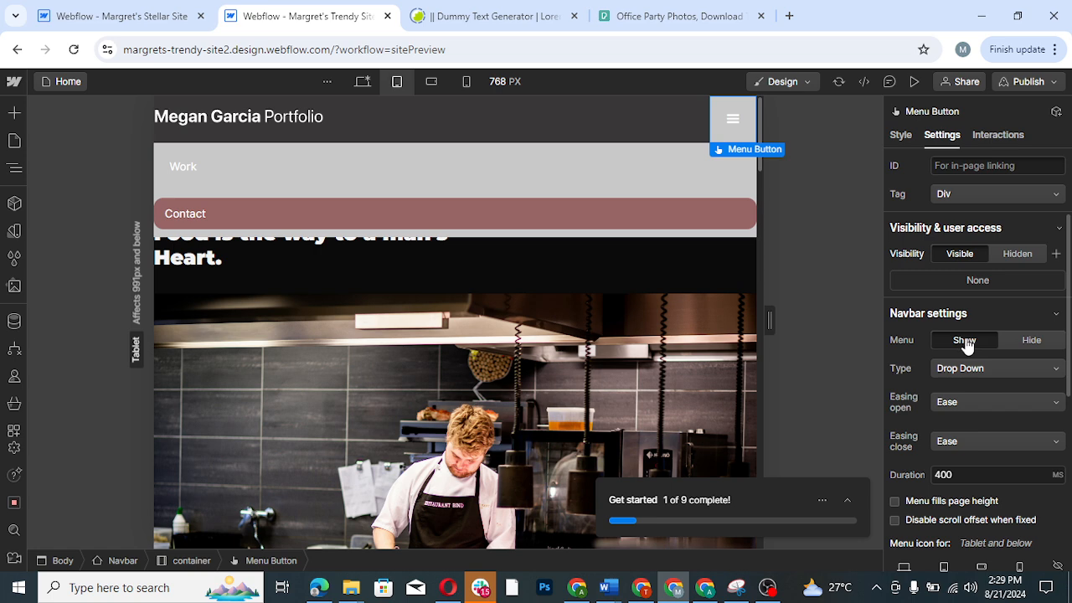
# - Set the background color of the navbar's Menu Button to black, including its Open state
pyautogui.click(909, 138)
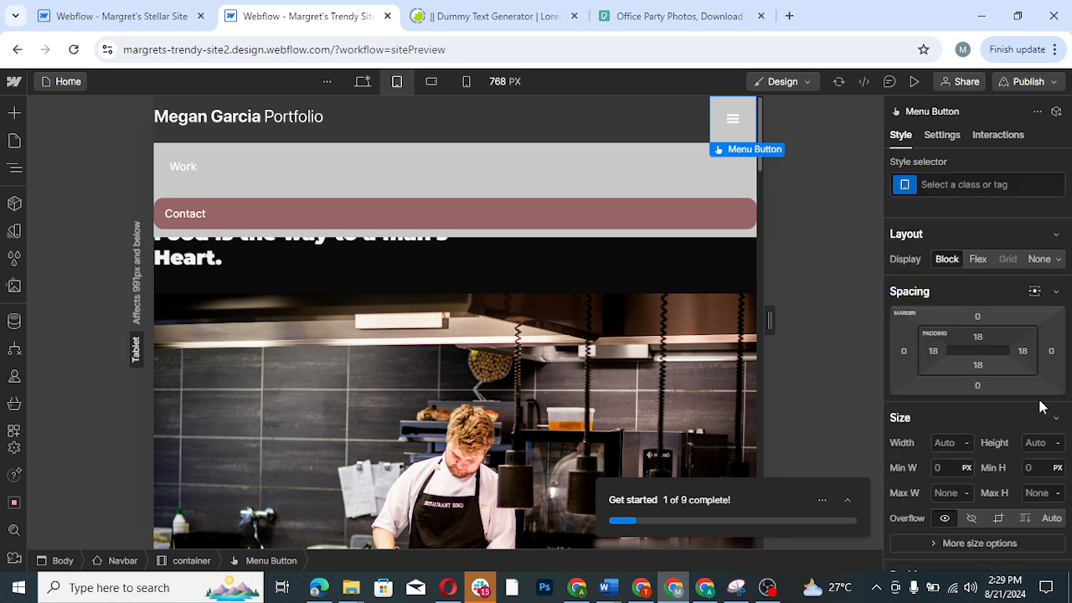
pyautogui.moveTo(1069, 286); pyautogui.dragTo(1068, 467)
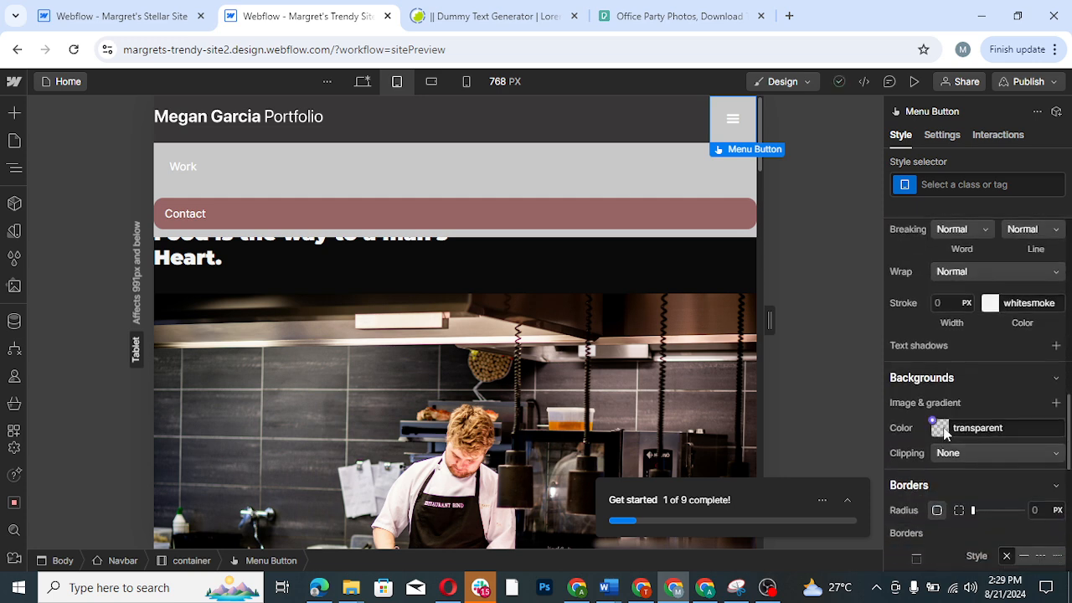
pyautogui.click(941, 429)
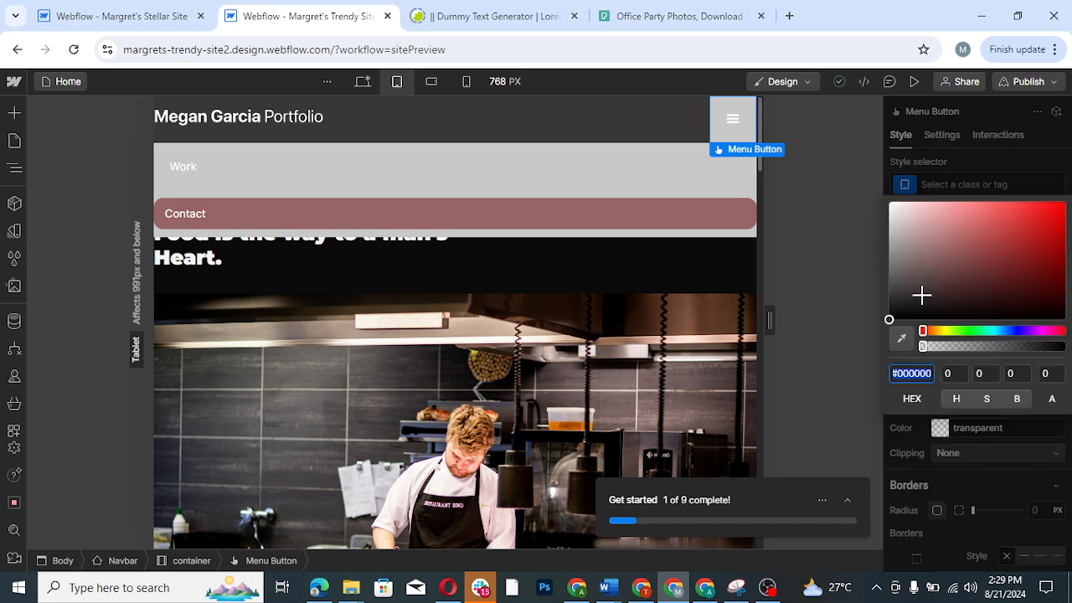
pyautogui.moveTo(885, 318); pyautogui.dragTo(857, 335)
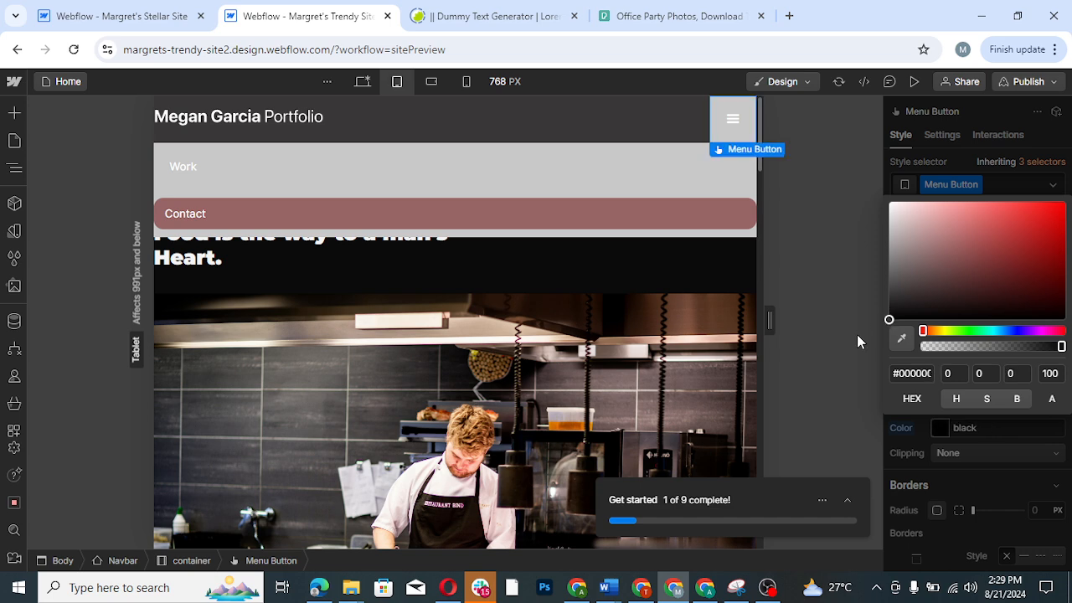
pyautogui.click(725, 138)
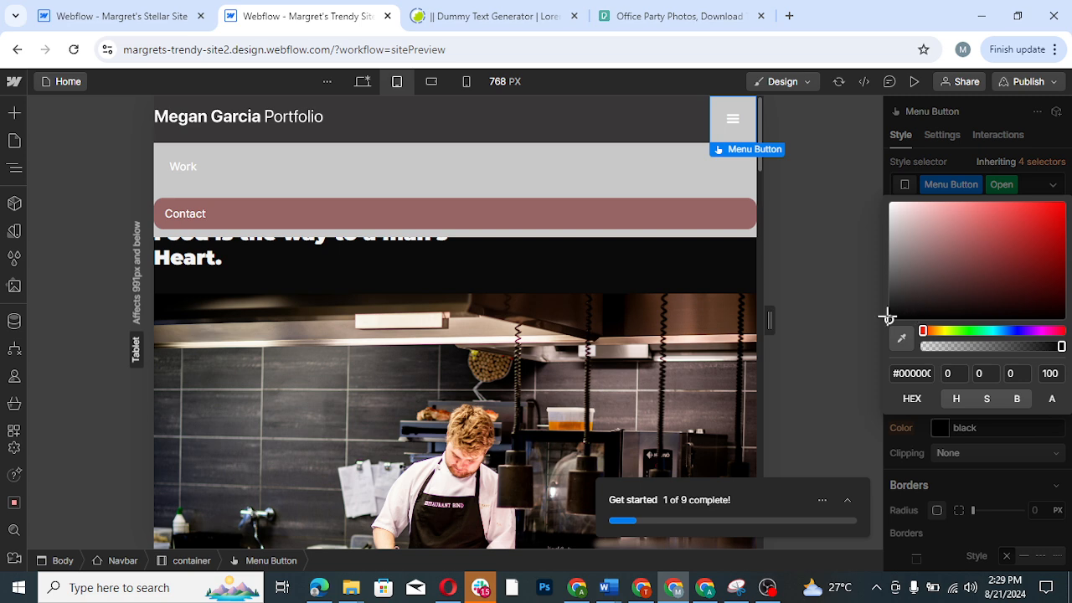
pyautogui.moveTo(884, 337)
pyautogui.mouseDown()
pyautogui.moveTo(880, 268)
pyautogui.moveTo(886, 335)
pyautogui.mouseUp()
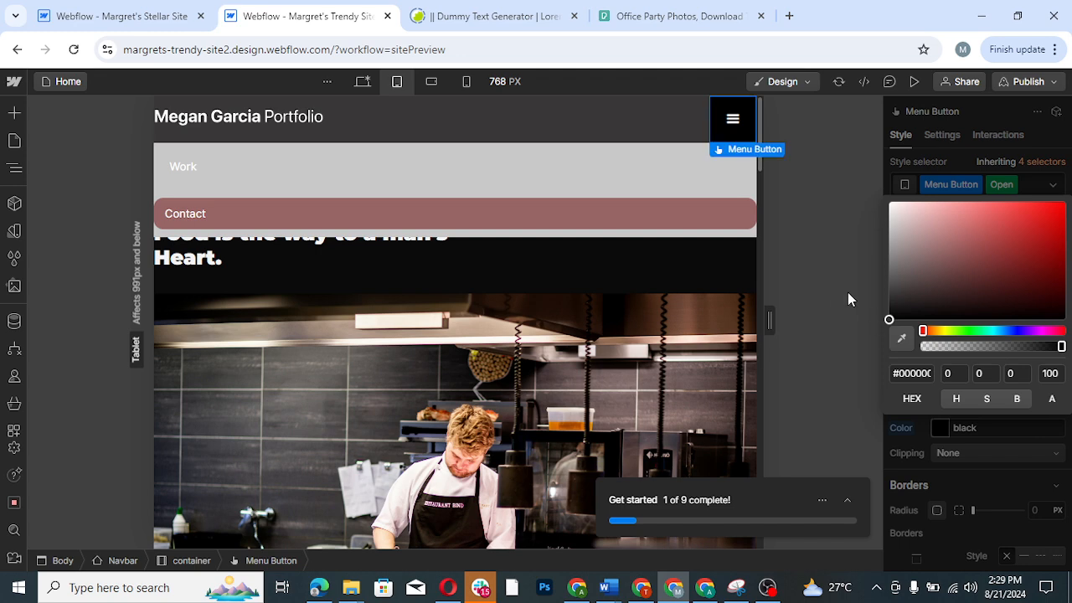
pyautogui.click(979, 168)
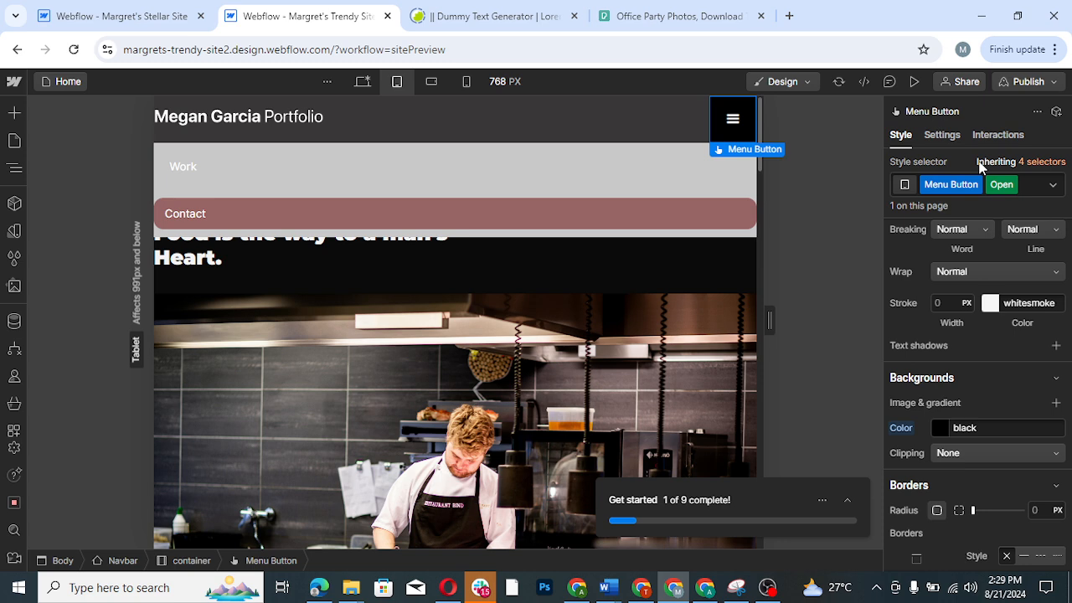
# - Select the Work nav link in the opened menu and set its top margin to 0 px
pyautogui.click(500, 178)
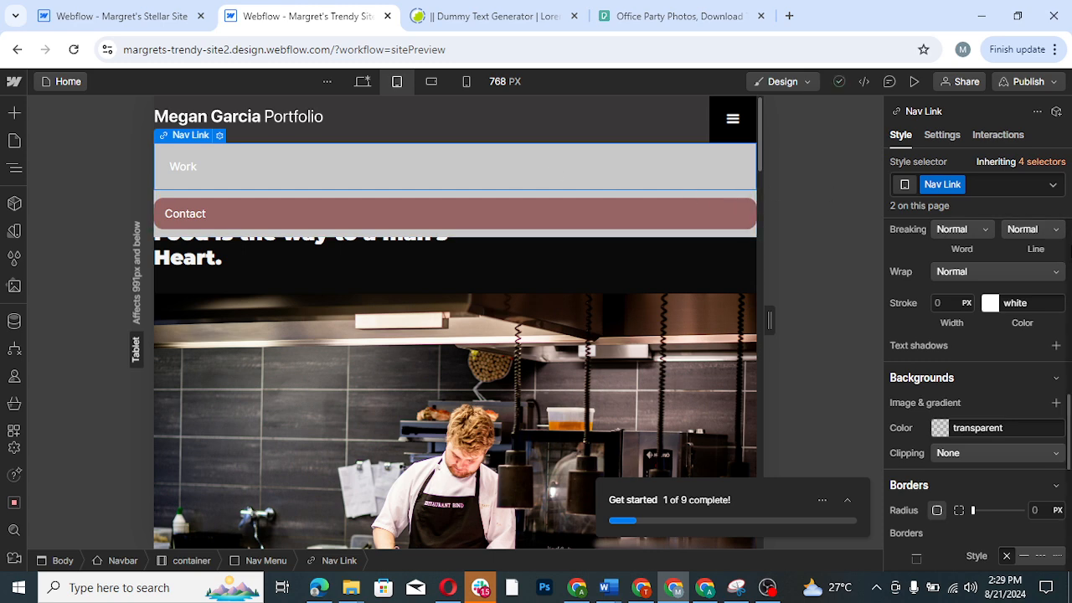
pyautogui.scroll(4, 976, 351)
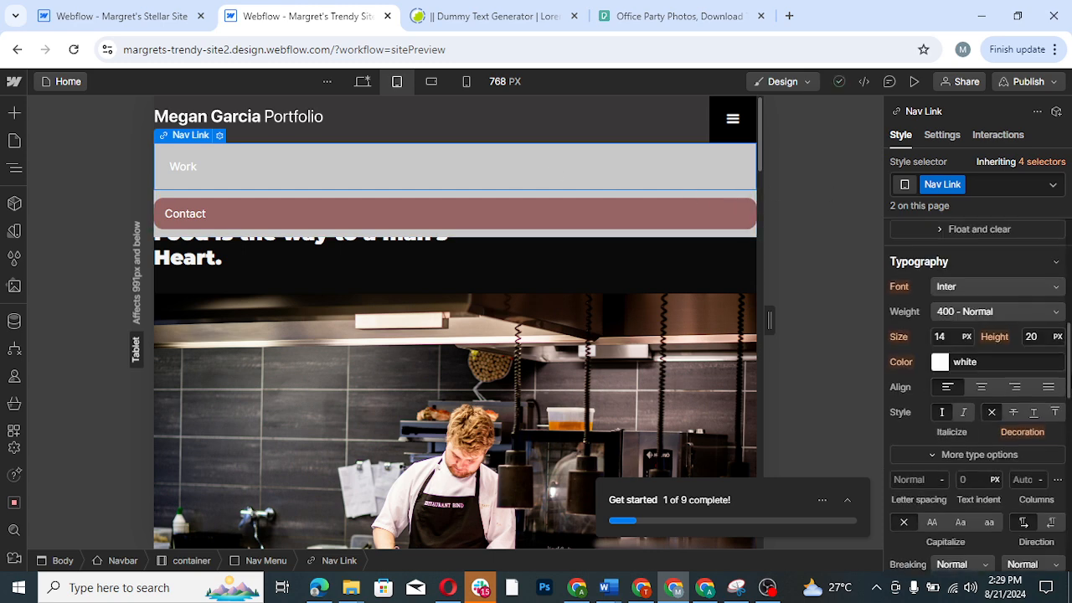
pyautogui.scroll(5, 976, 352)
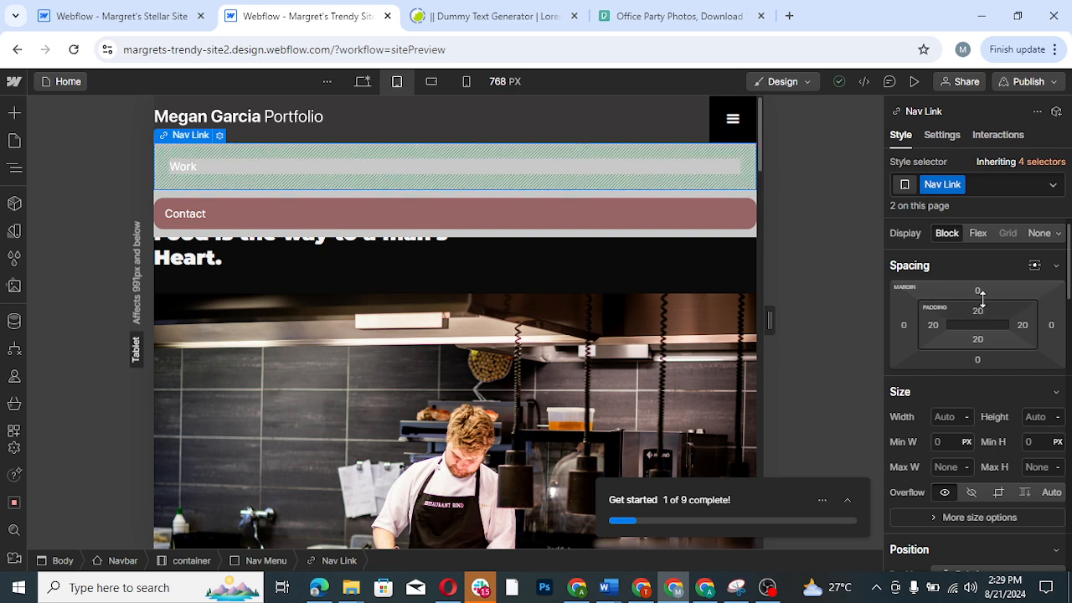
pyautogui.moveTo(981, 297); pyautogui.dragTo(980, 304)
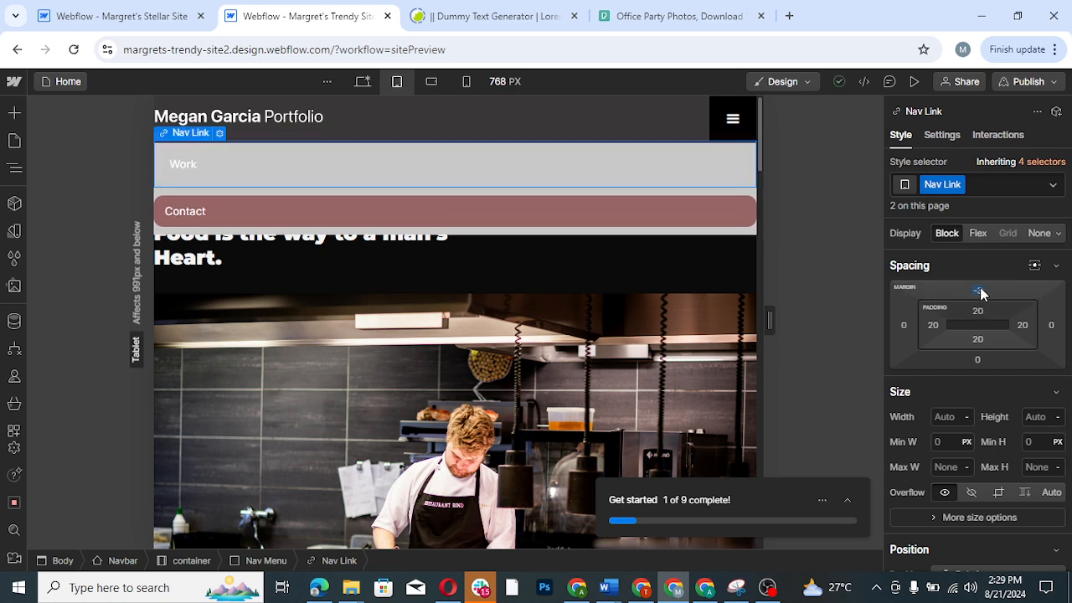
pyautogui.click(980, 289)
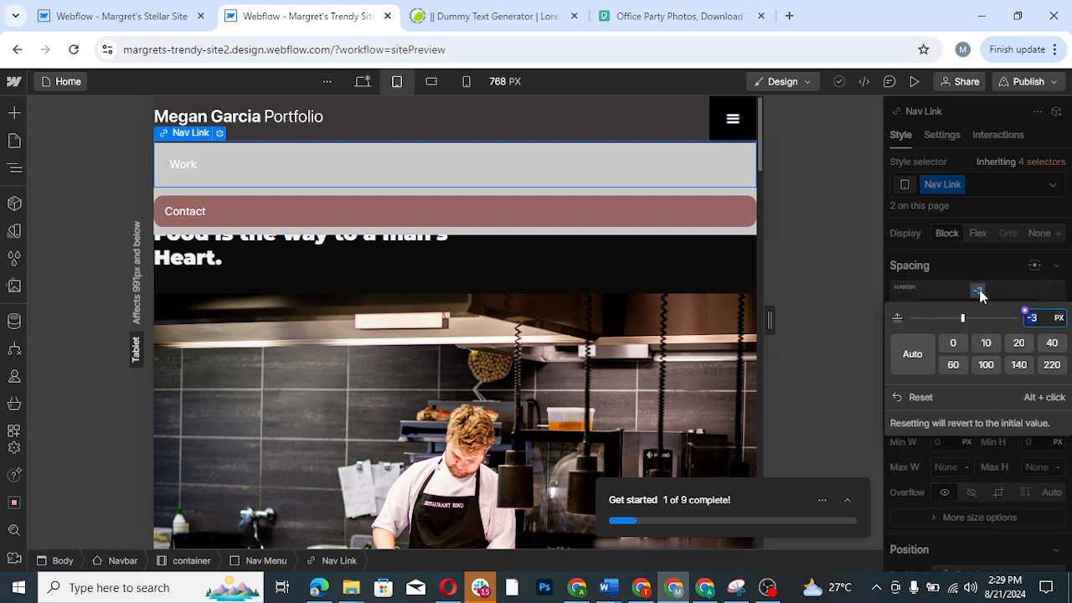
pyautogui.click(953, 343)
pyautogui.click(983, 237)
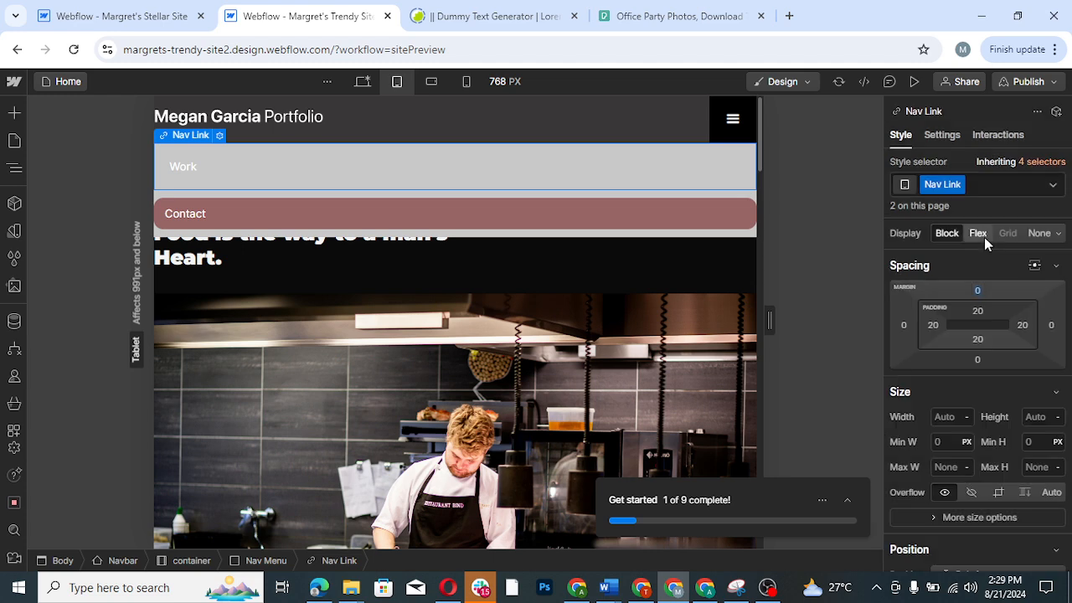
# - Set the Work nav link's top and bottom padding to 10 px each
pyautogui.click(981, 309)
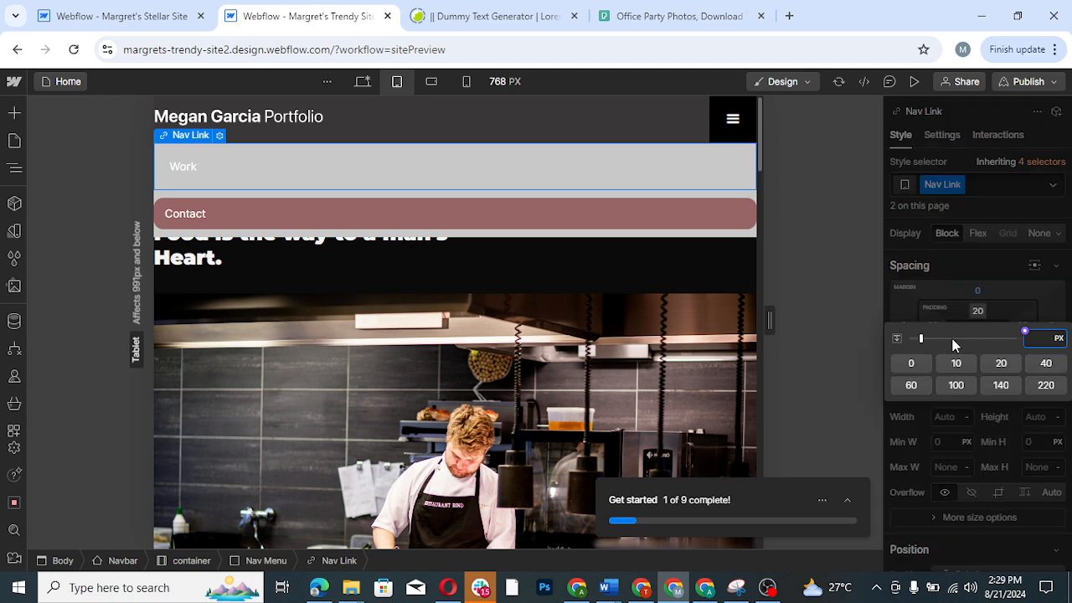
pyautogui.click(956, 363)
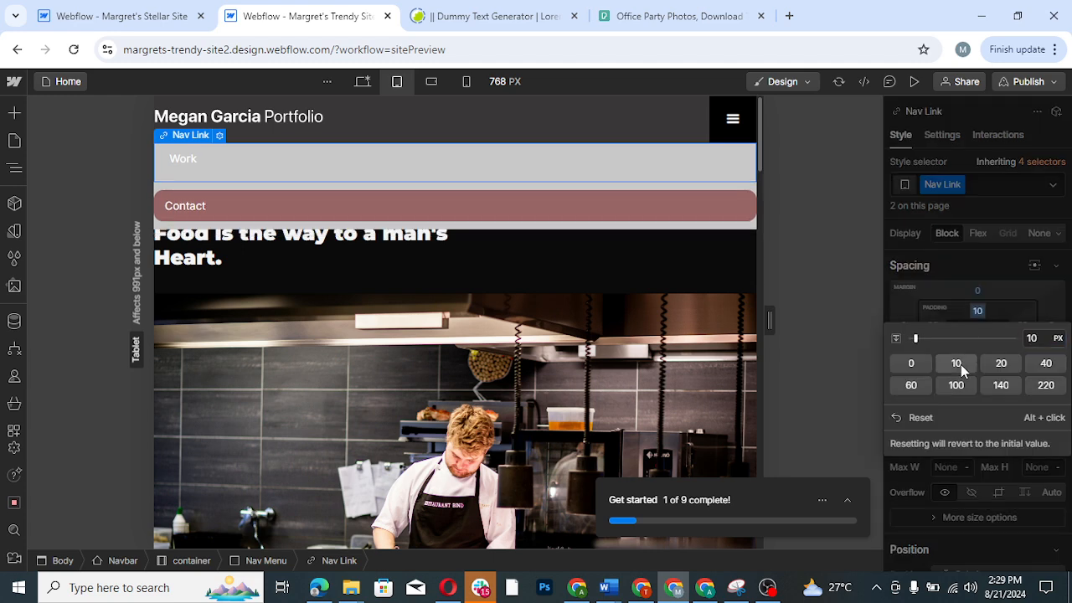
pyautogui.click(999, 317)
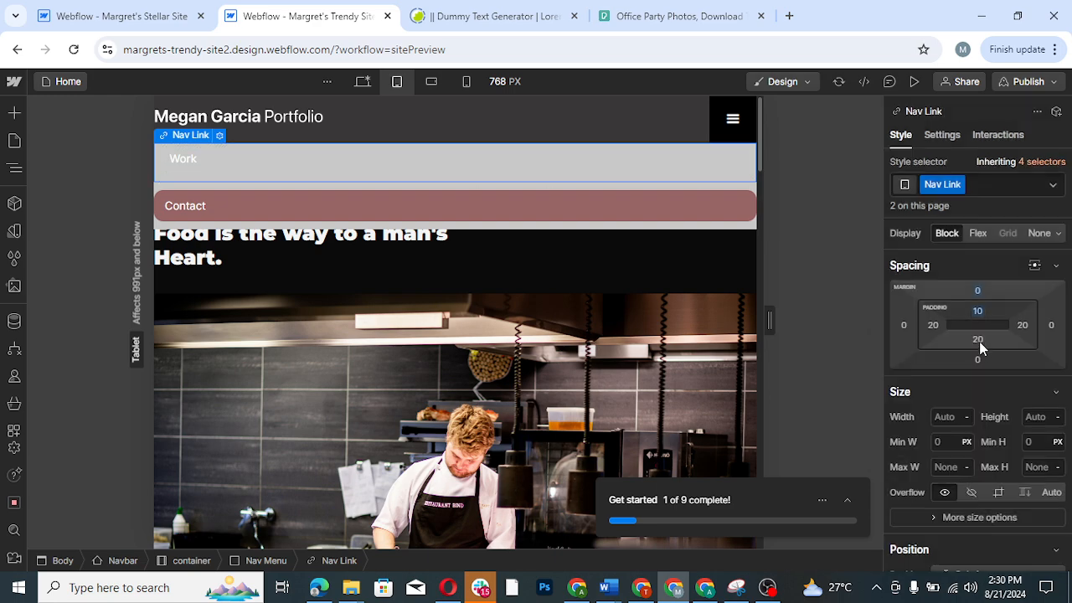
pyautogui.click(978, 339)
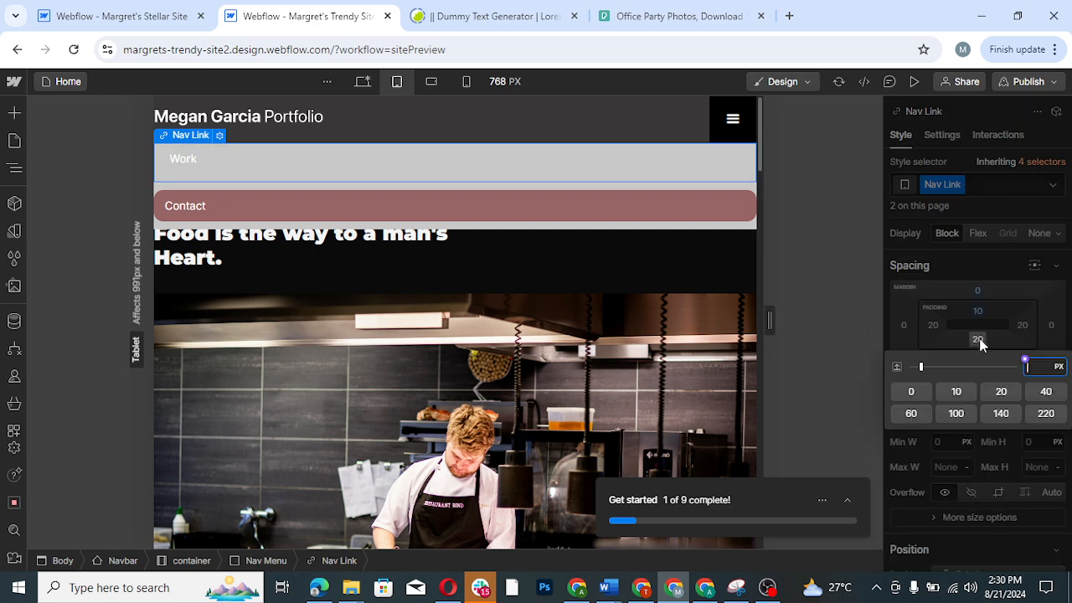
pyautogui.click(957, 391)
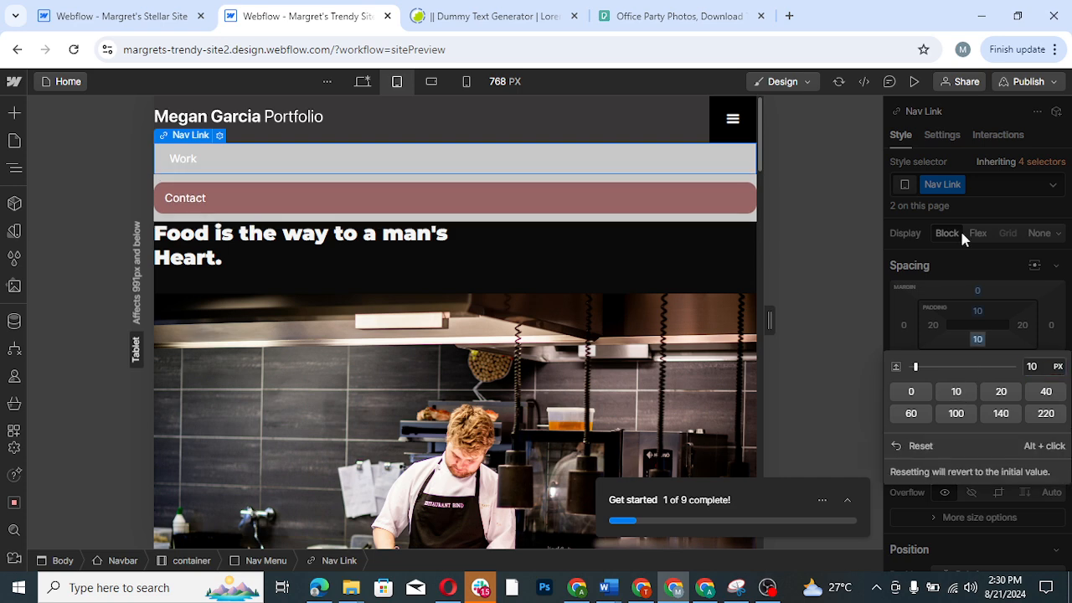
pyautogui.click(999, 205)
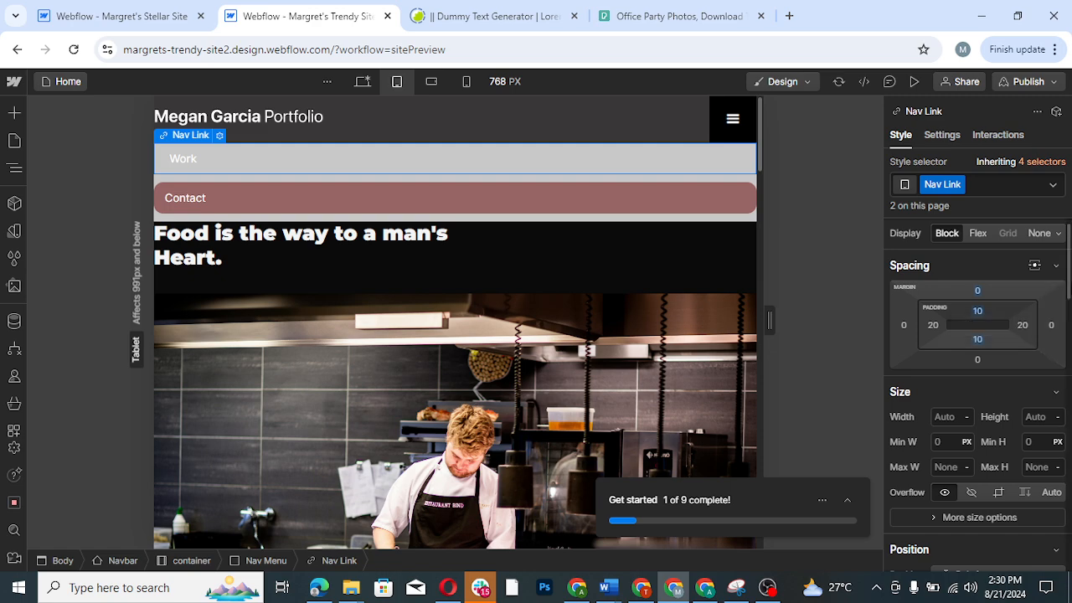
# - Give the Work nav link a black background color at the tablet breakpoint
pyautogui.moveTo(1067, 290); pyautogui.dragTo(1069, 468)
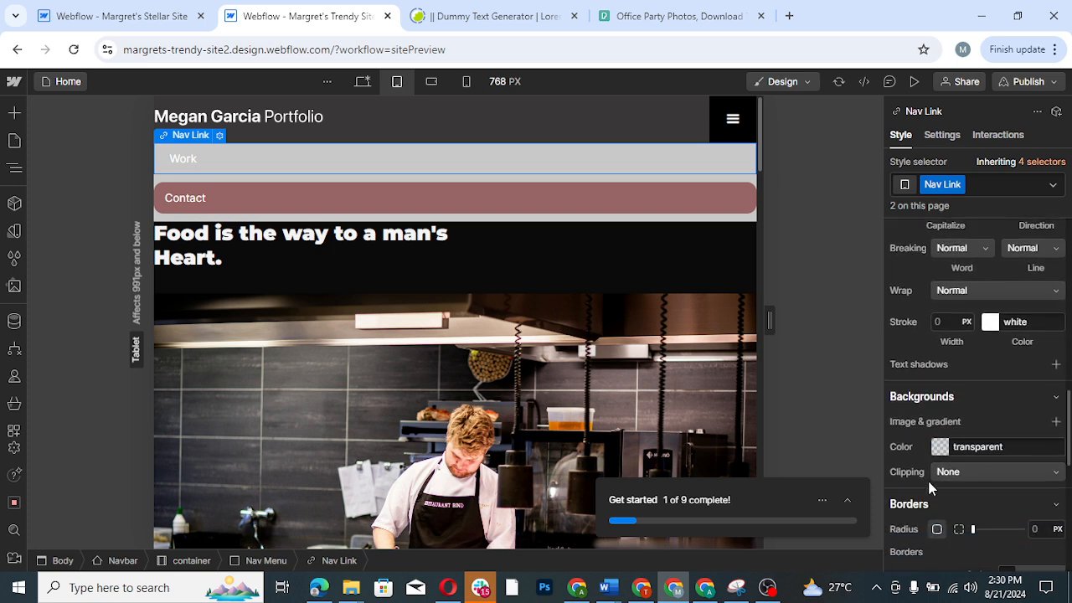
pyautogui.click(940, 448)
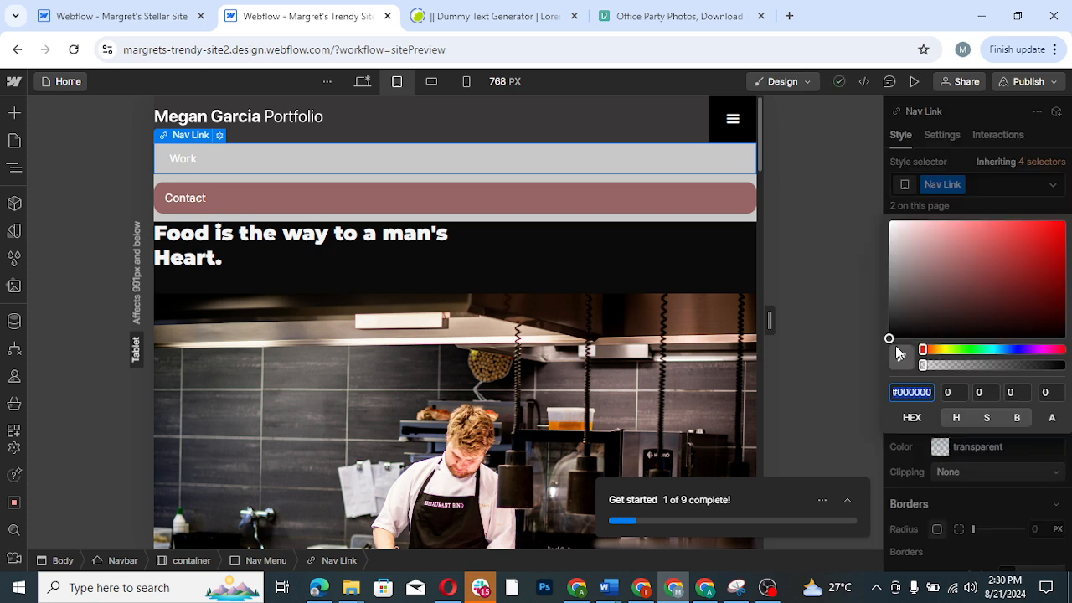
pyautogui.moveTo(886, 359); pyautogui.dragTo(886, 356)
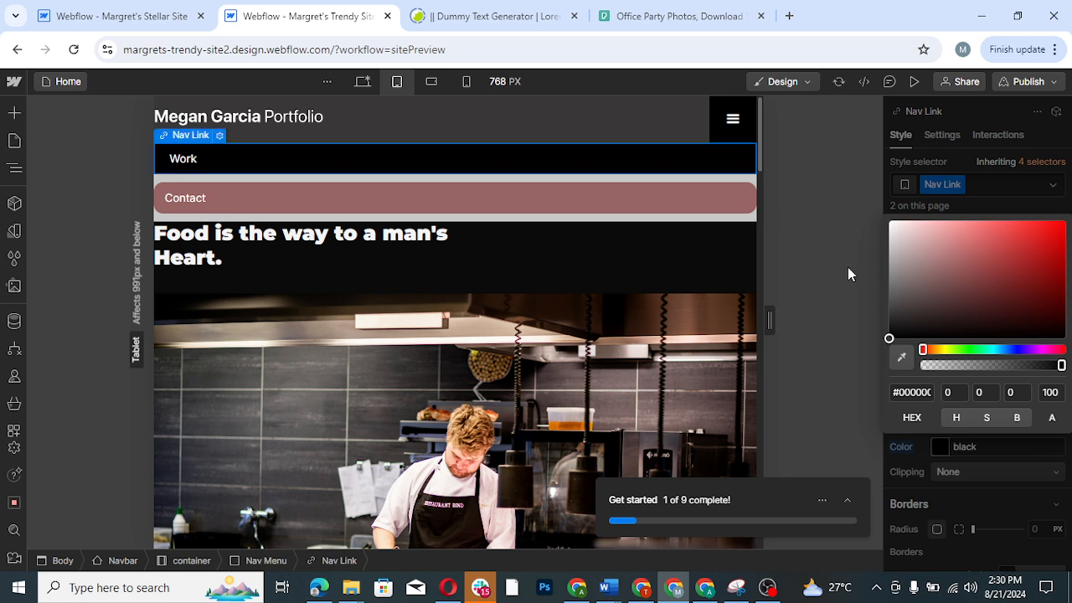
pyautogui.click(992, 191)
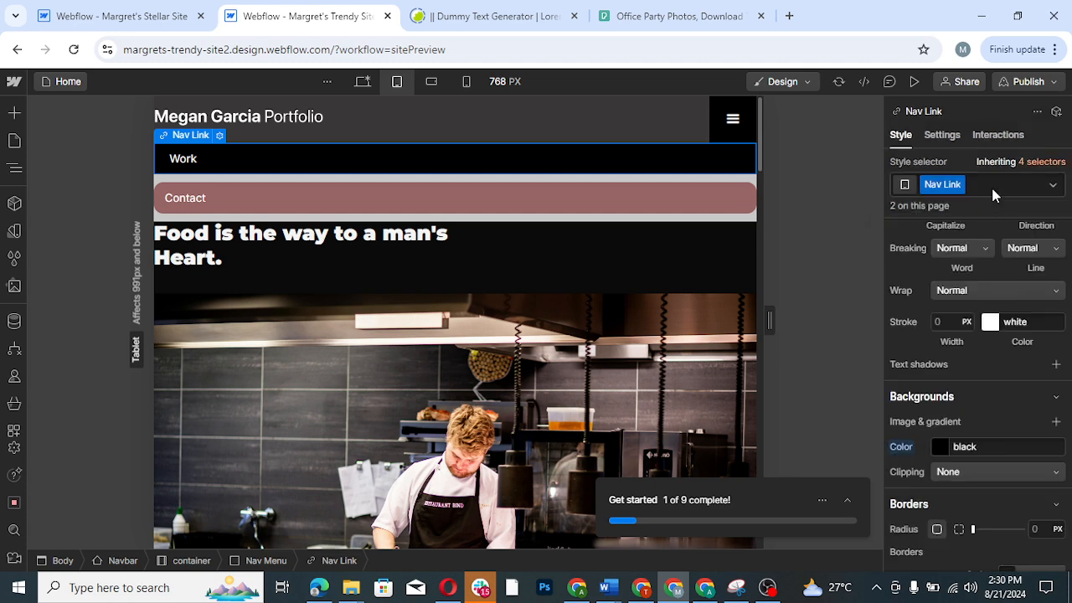
# - Change the Contact nav link's background color to black
pyautogui.click(620, 206)
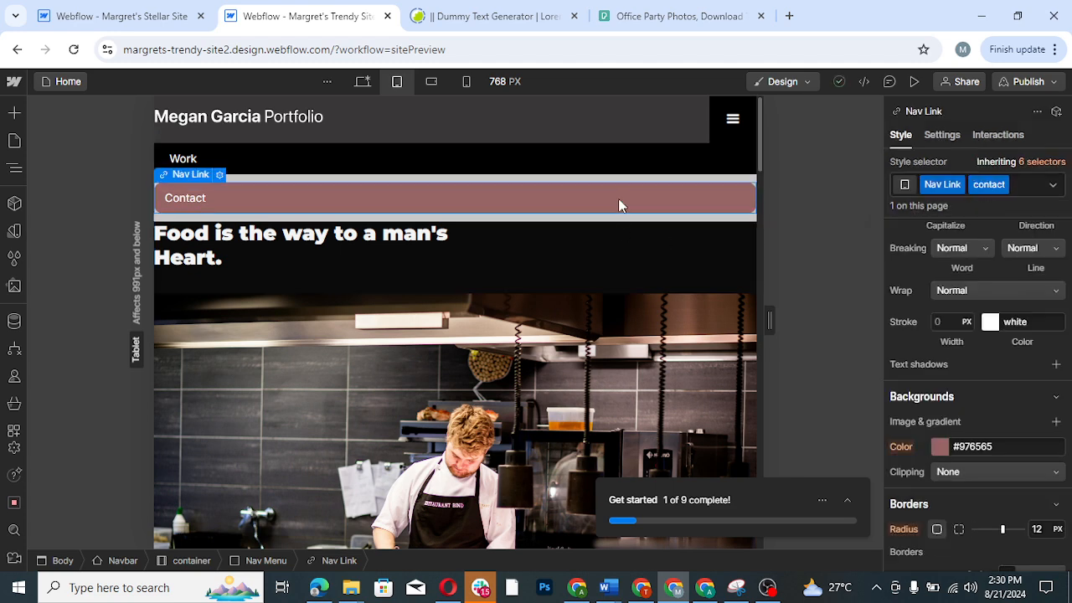
pyautogui.click(941, 449)
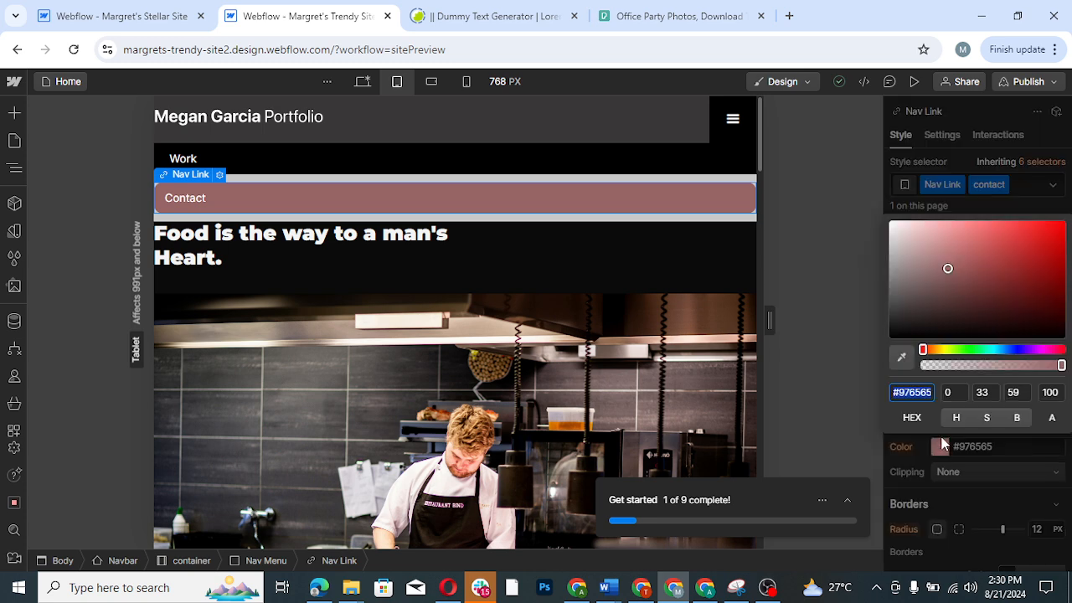
pyautogui.moveTo(905, 328); pyautogui.dragTo(885, 350)
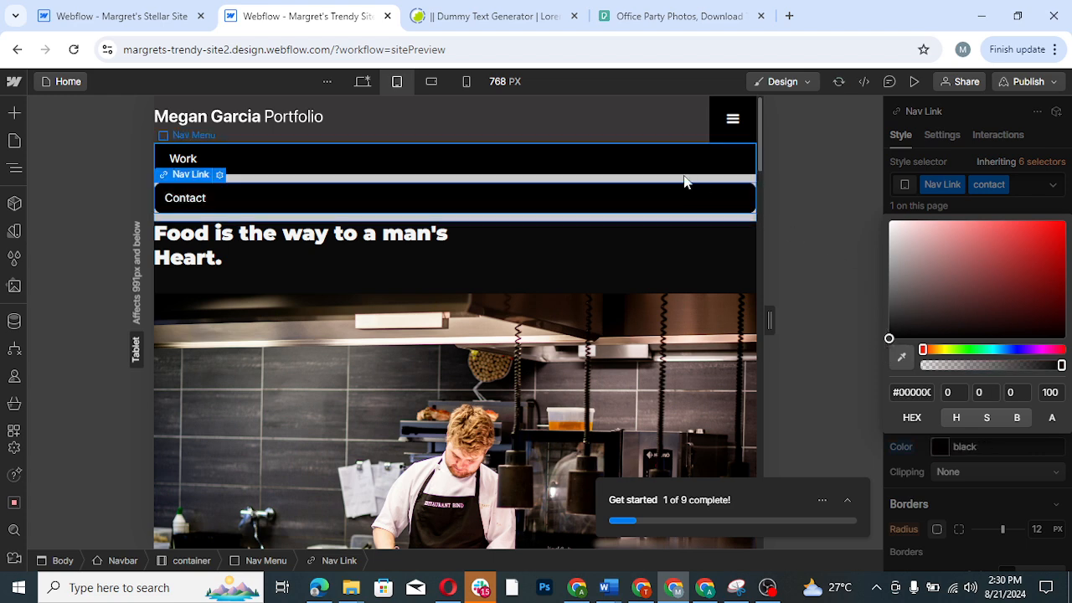
# - Set the background color of the Nav Menu behind the Work and Contact links to black
pyautogui.click(693, 222)
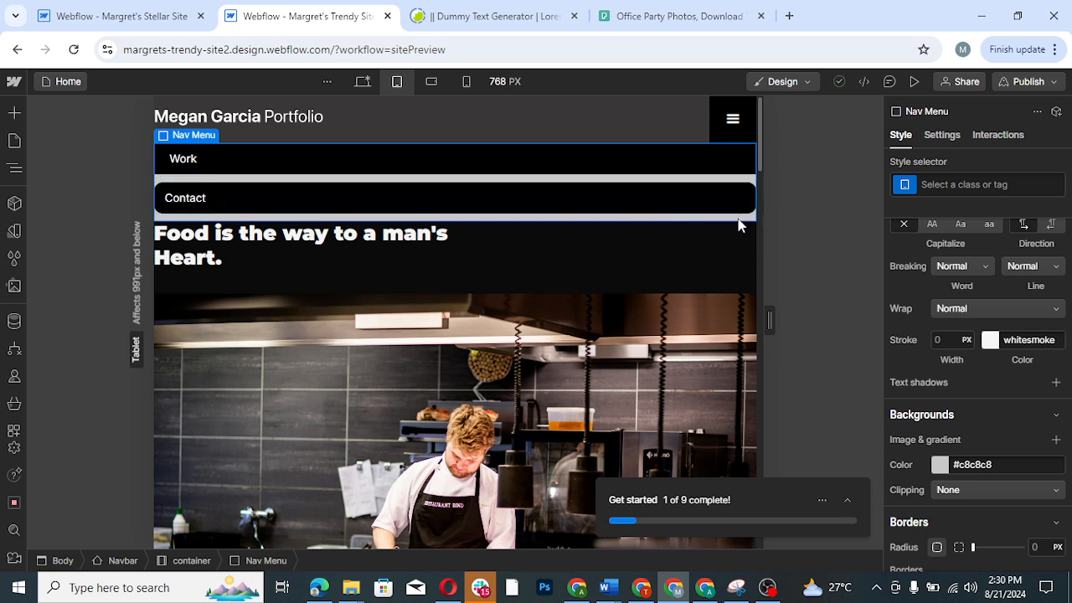
pyautogui.click(940, 469)
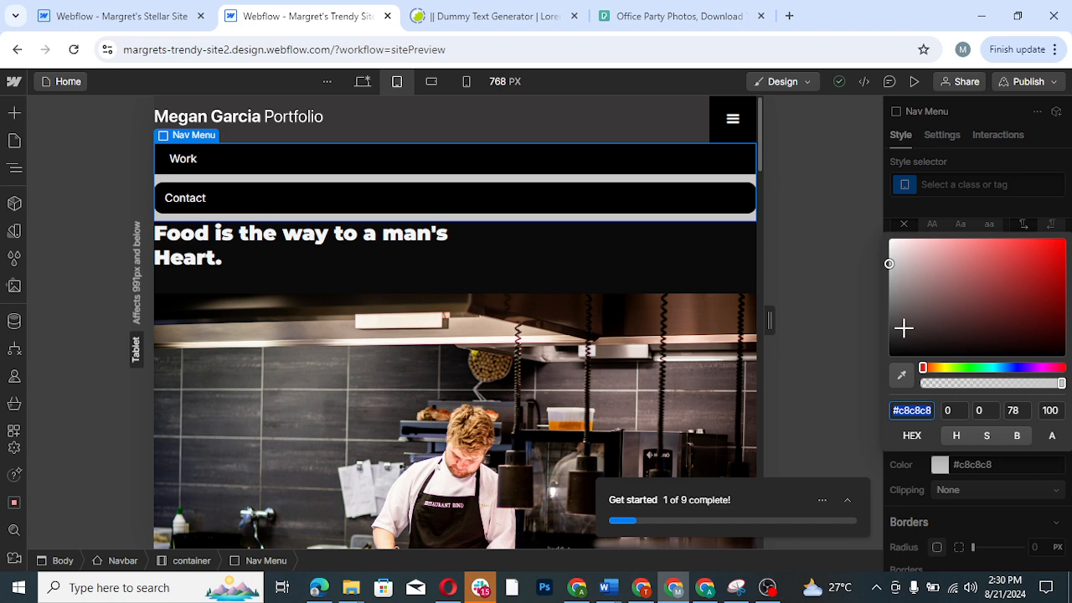
pyautogui.click(895, 357)
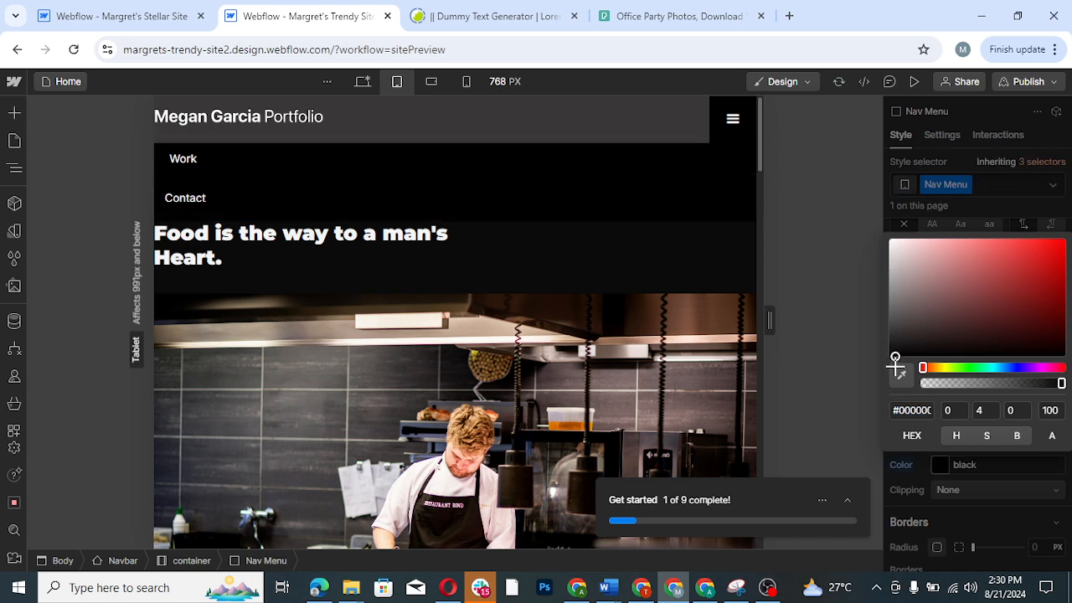
# - Set the Contact nav link's top and bottom margins to 0 px at the tablet breakpoint
pyautogui.click(679, 211)
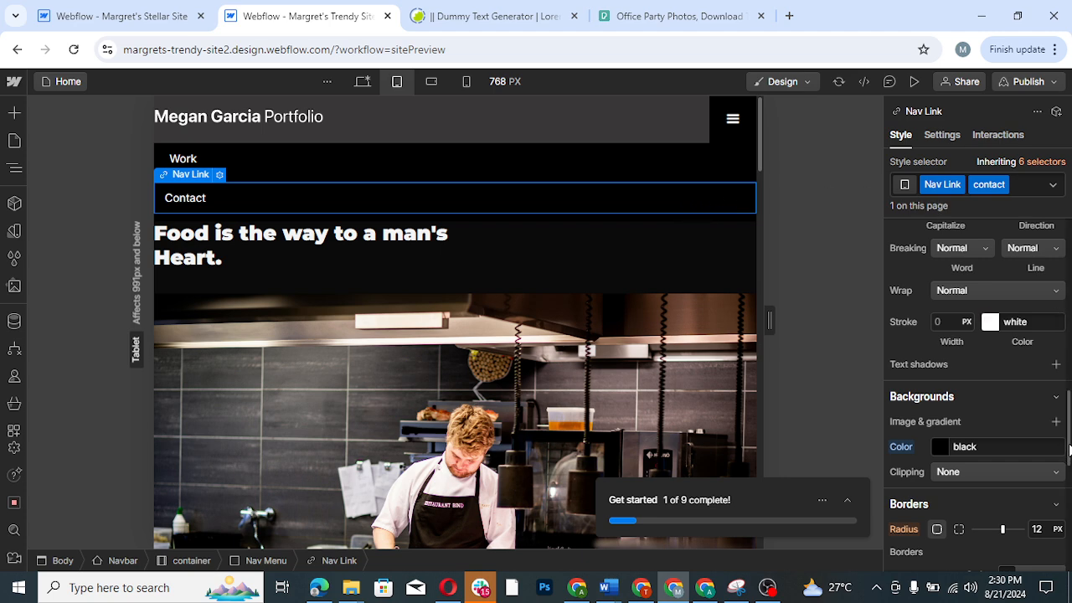
pyautogui.moveTo(1069, 451); pyautogui.dragTo(1036, 280)
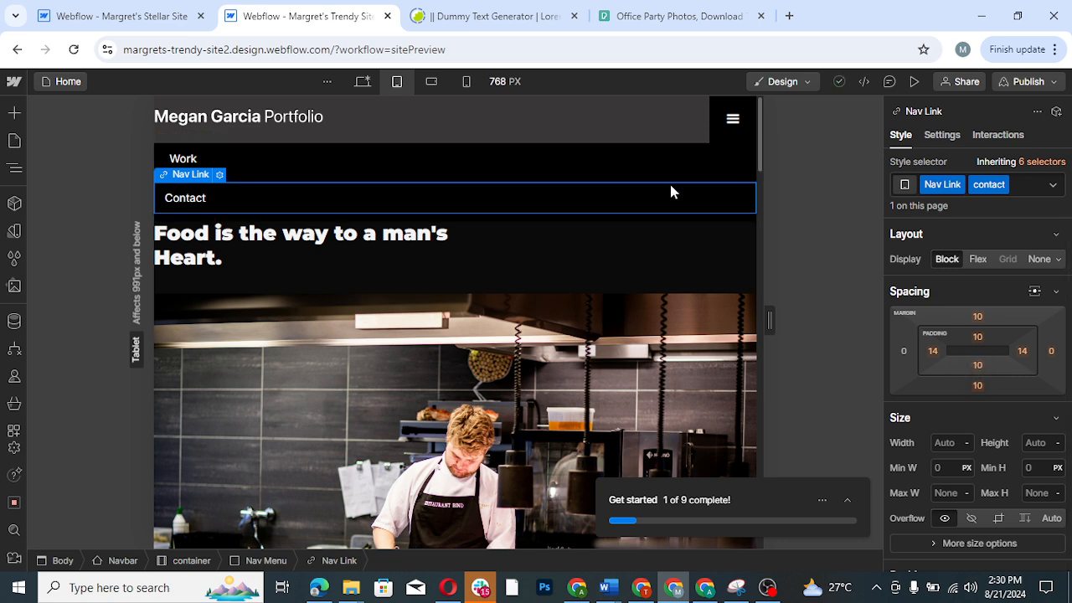
pyautogui.click(980, 385)
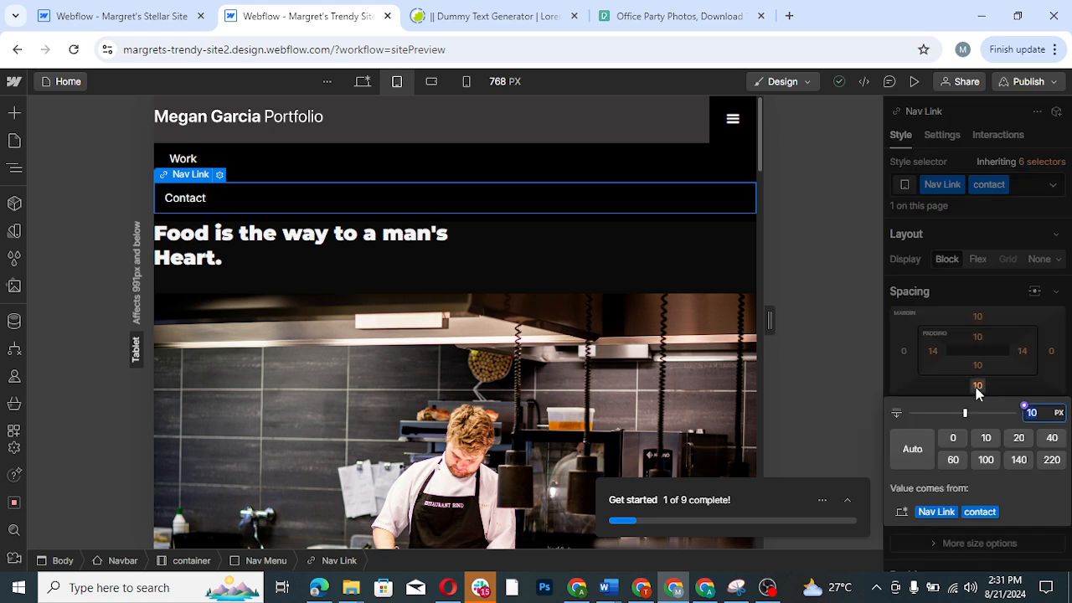
pyautogui.click(944, 435)
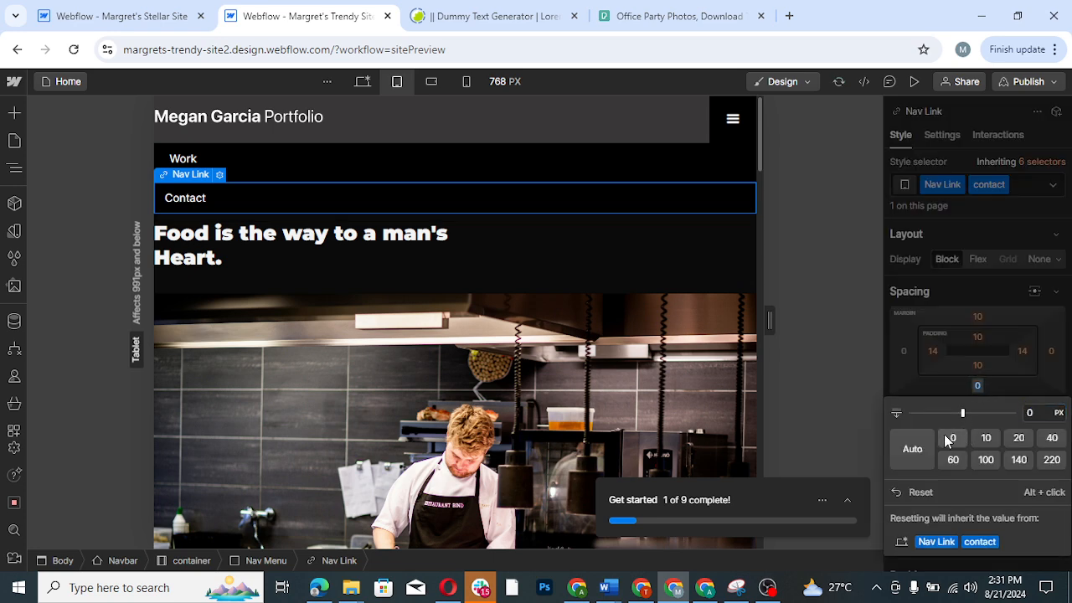
pyautogui.click(1008, 283)
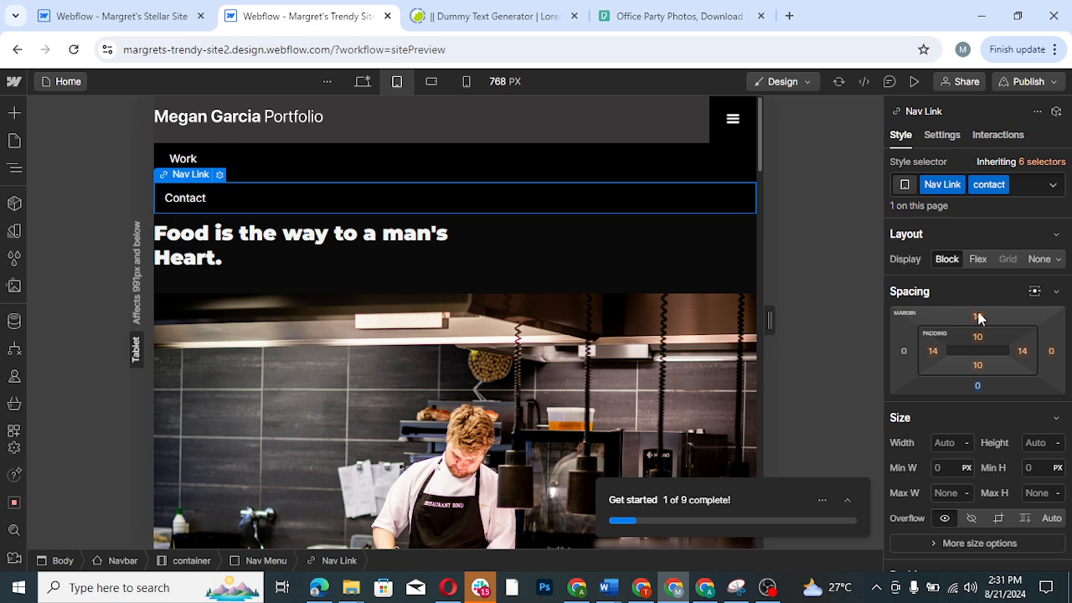
pyautogui.click(978, 317)
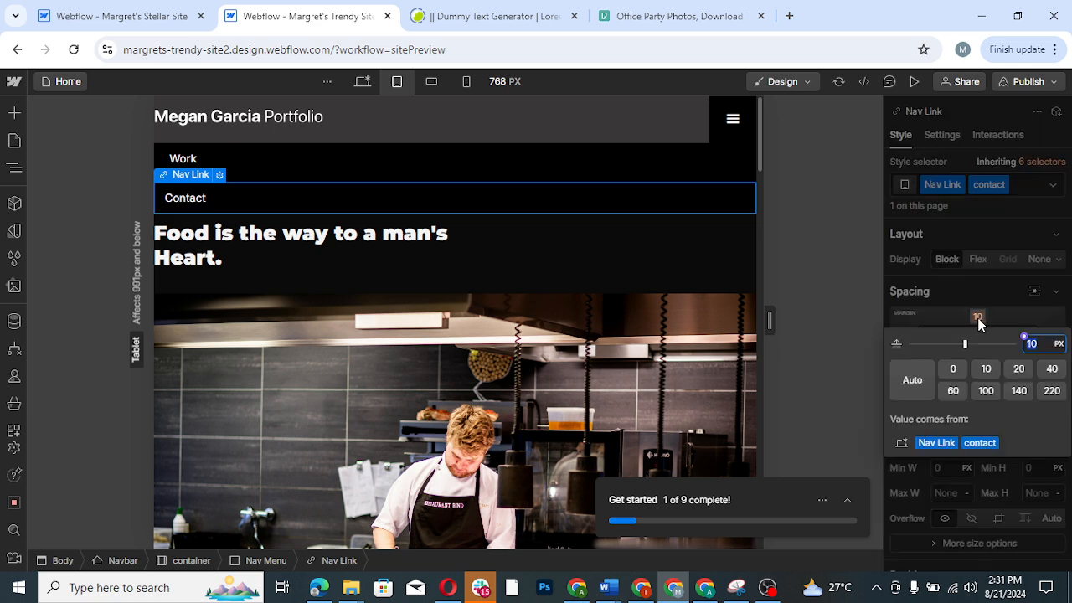
pyautogui.click(953, 370)
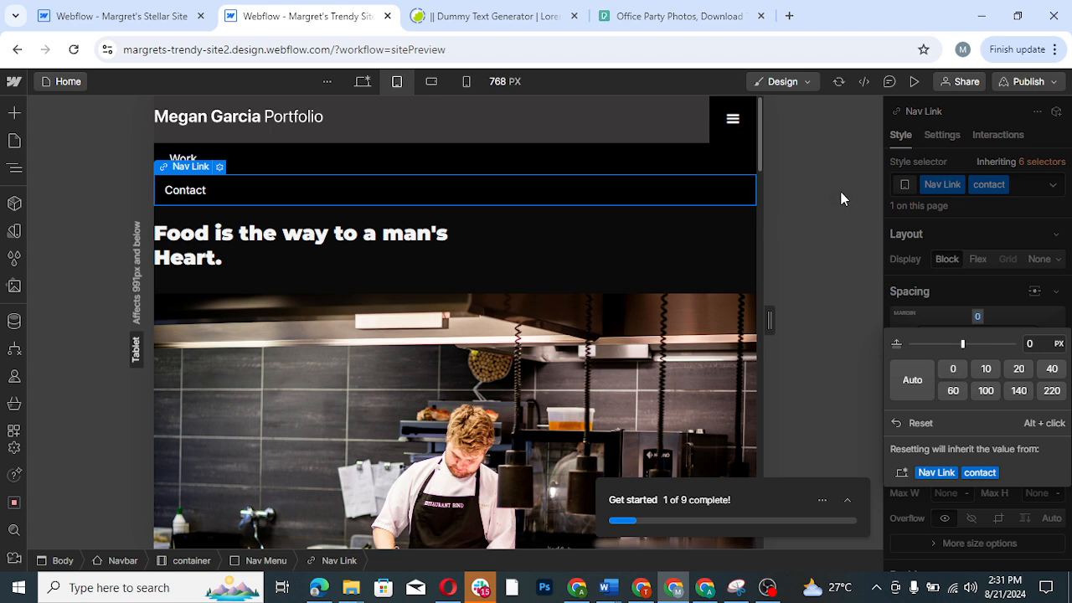
pyautogui.click(1063, 226)
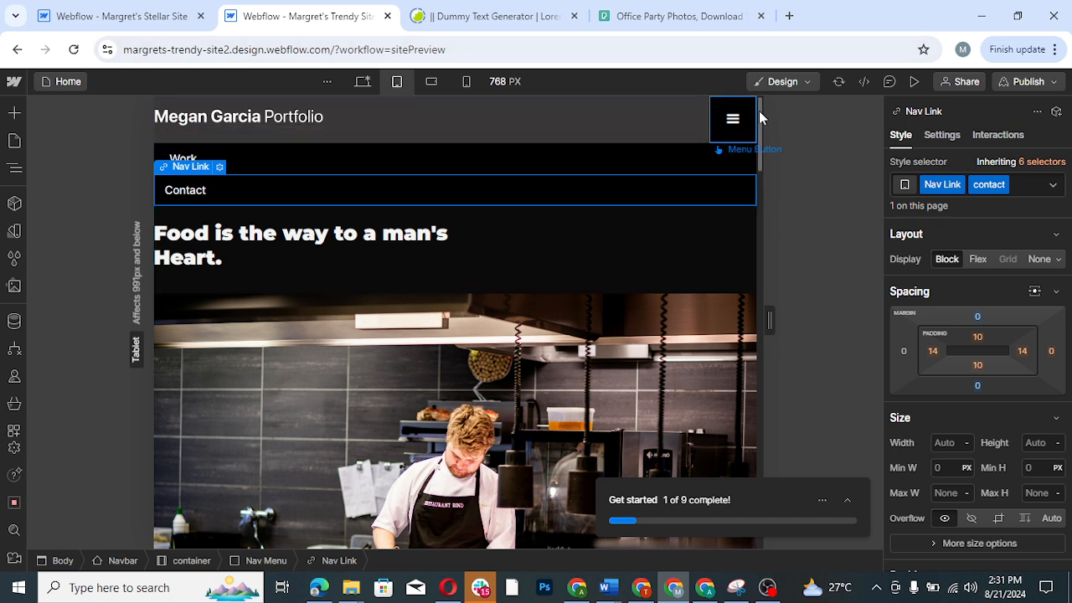
# - Set the My Works section's top and bottom padding to 30 px each at the tablet breakpoint
pyautogui.scroll(-5, 761, 167)
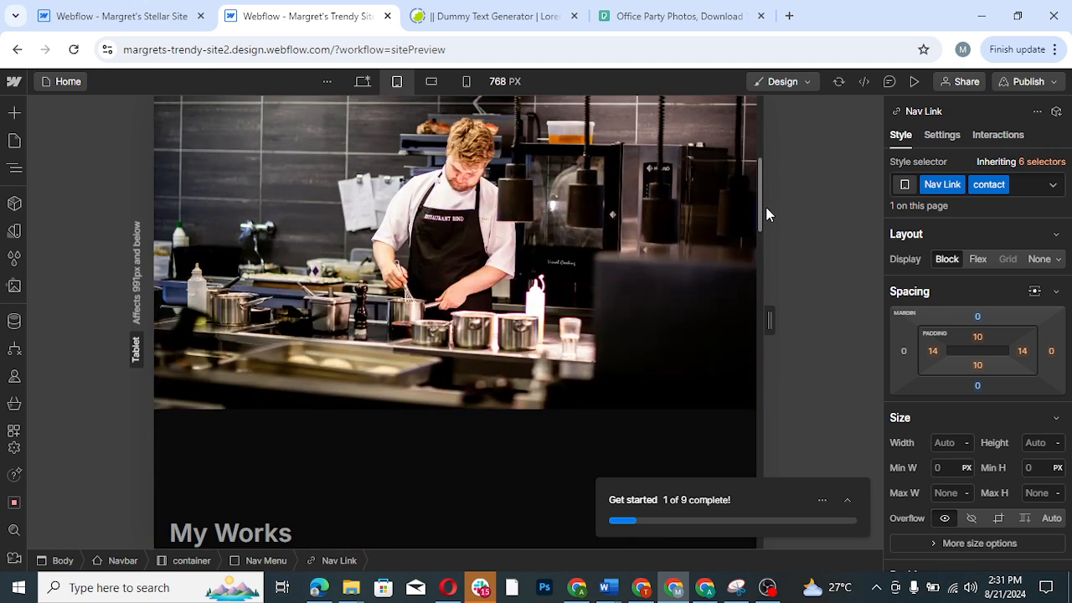
pyautogui.scroll(-2, 761, 268)
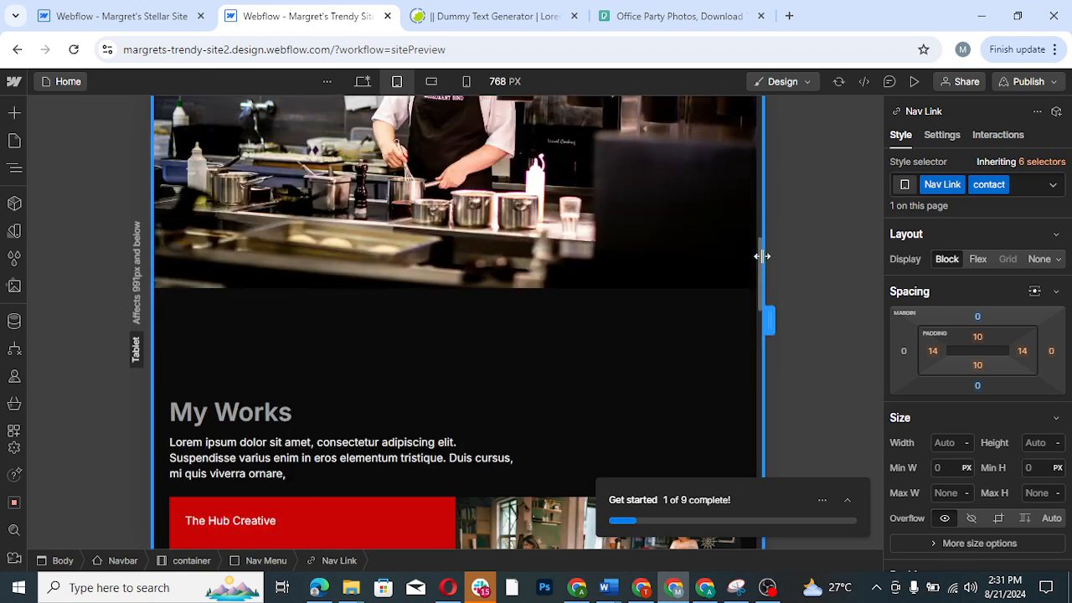
pyautogui.click(483, 363)
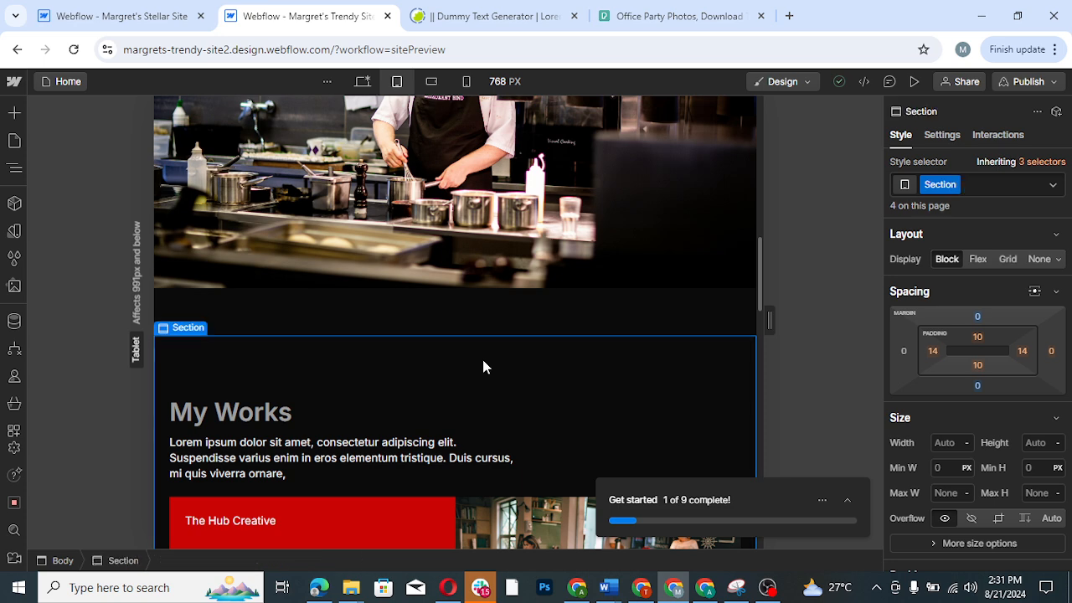
pyautogui.click(977, 338)
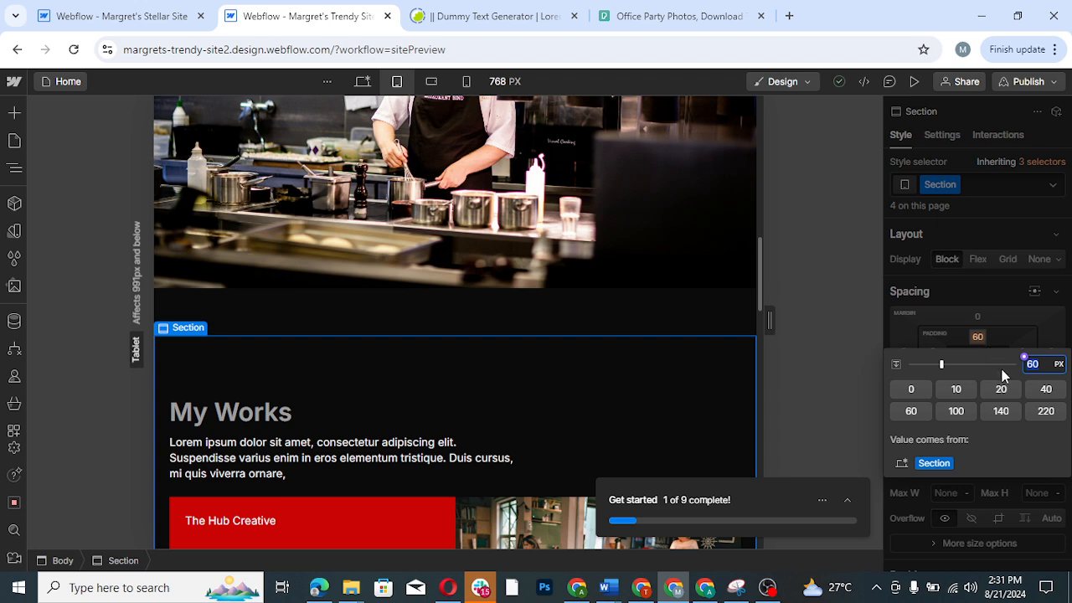
pyautogui.write('30')
pyautogui.press('Return')
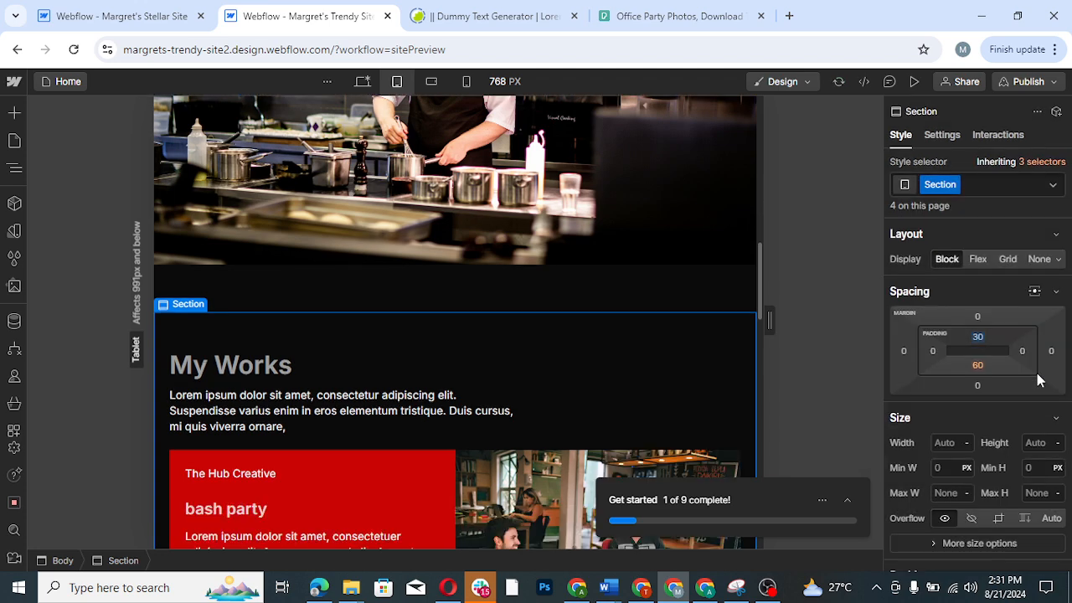
pyautogui.click(977, 369)
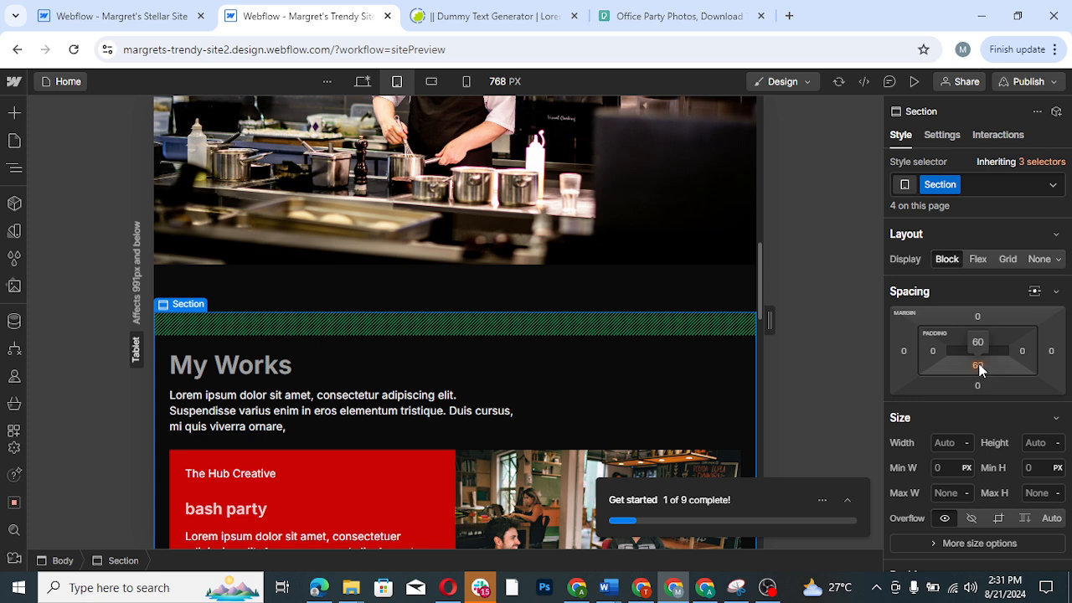
pyautogui.click(978, 369)
pyautogui.write('30')
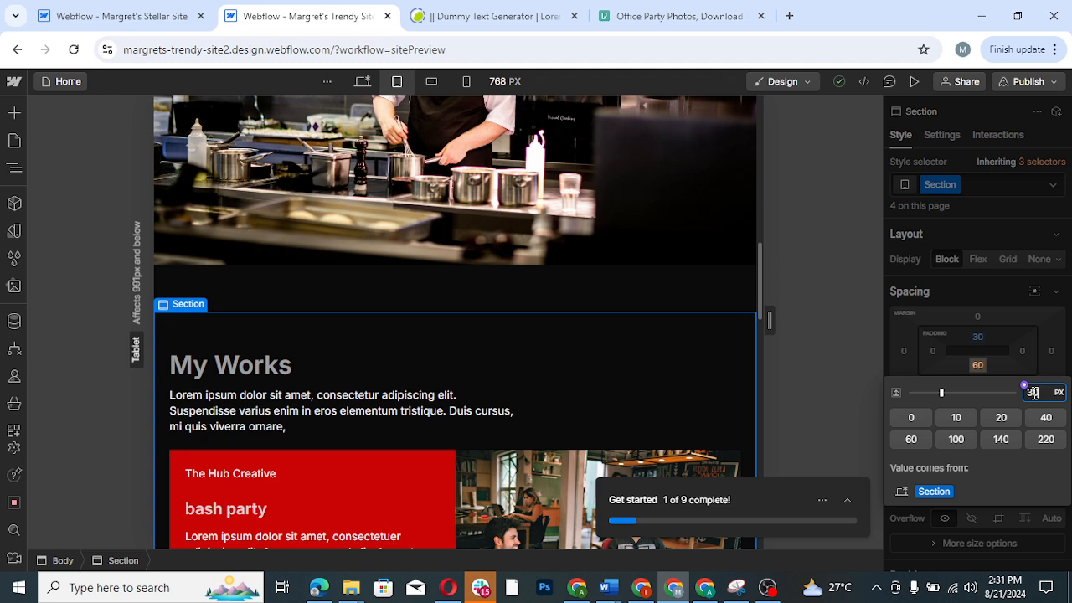
pyautogui.press('Return')
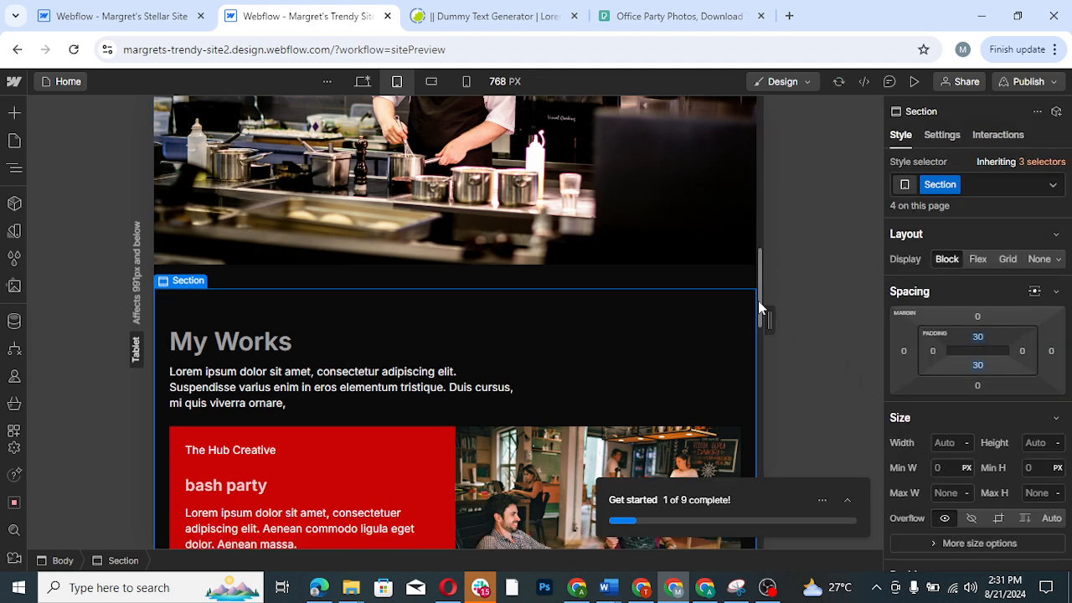
# - Review the tablet layout from the My Works projects through the contact form and footer, returning to the page's beginning
pyautogui.scroll(-5, 759, 247)
pyautogui.scroll(5, 759, 247)
pyautogui.scroll(-7, 761, 313)
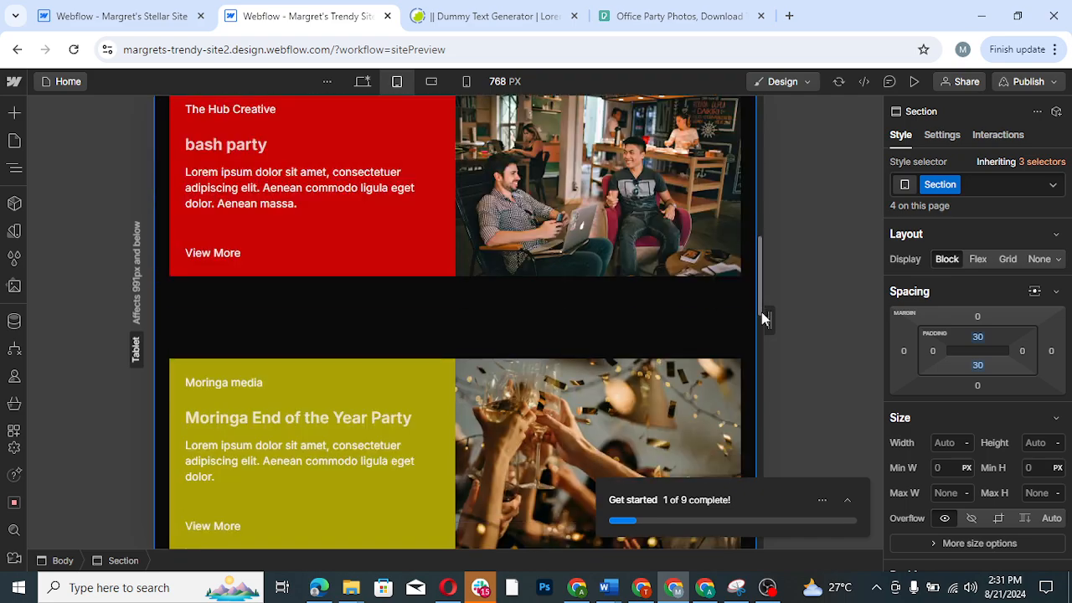
pyautogui.scroll(-10, 760, 356)
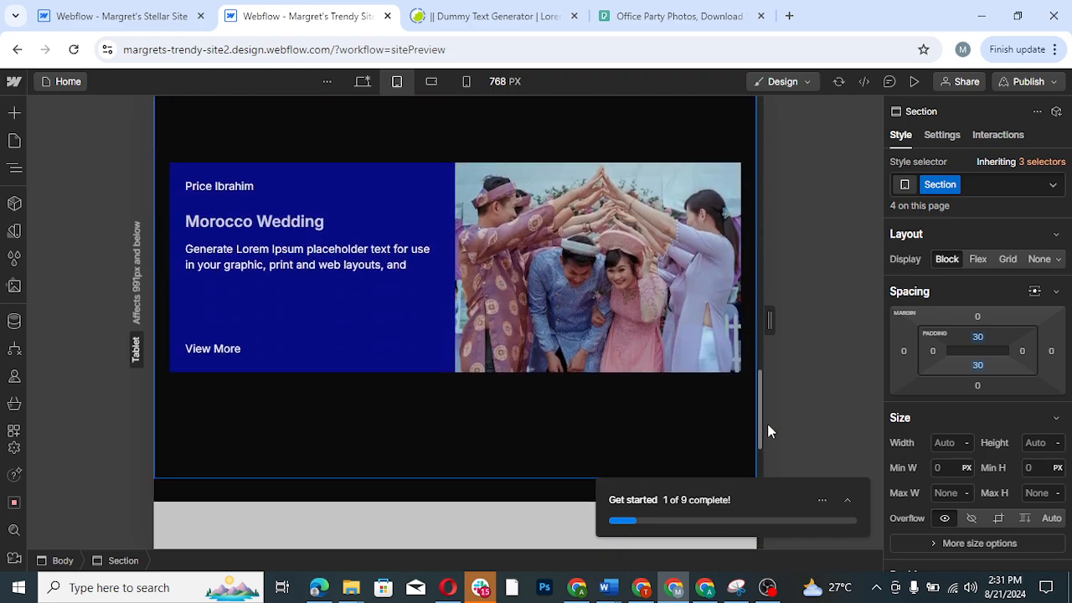
pyautogui.scroll(-4, 769, 481)
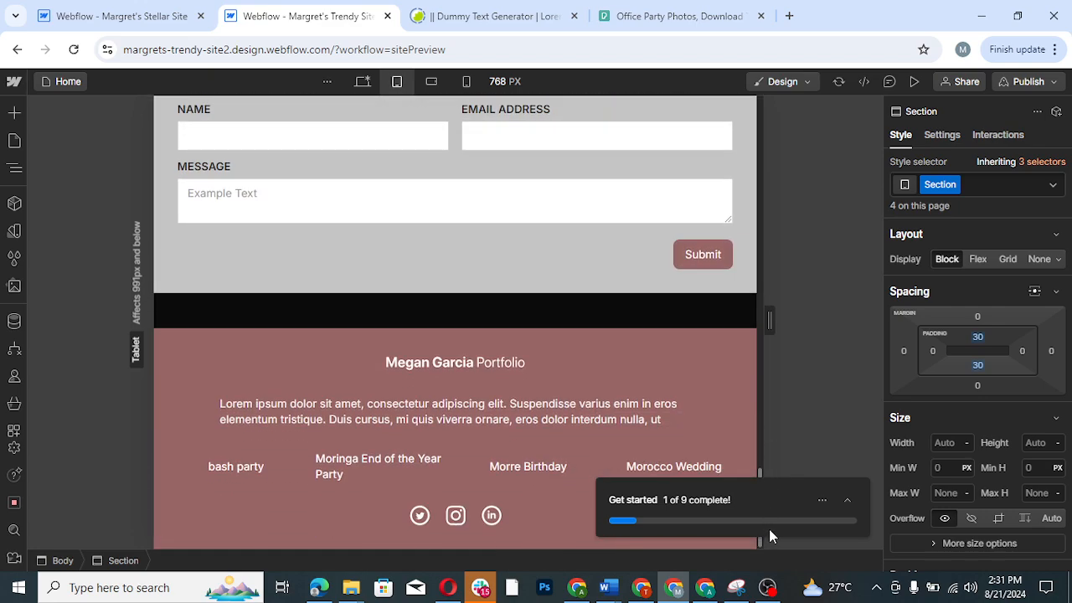
pyautogui.scroll(15, 773, 262)
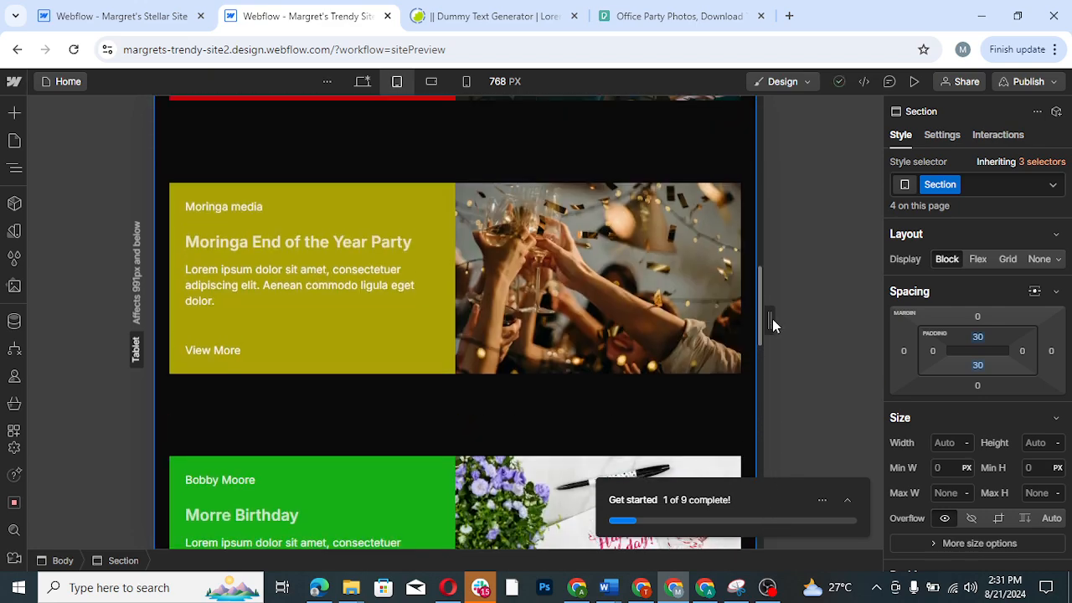
pyautogui.scroll(8, 774, 259)
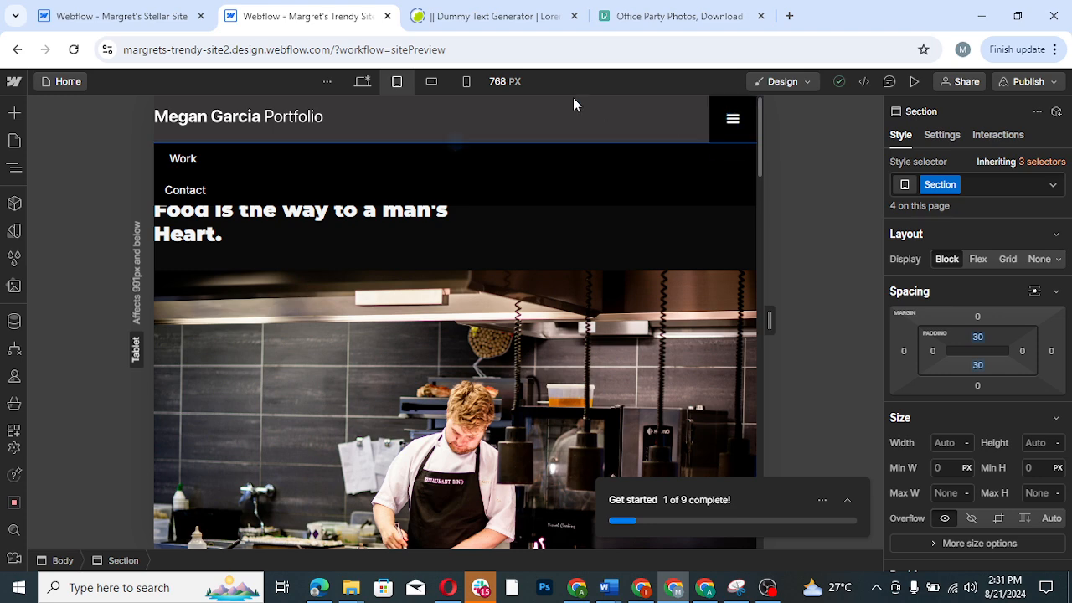
# - Preview the site at tablet size and test opening and closing the navbar's dropdown menu
pyautogui.click(915, 81)
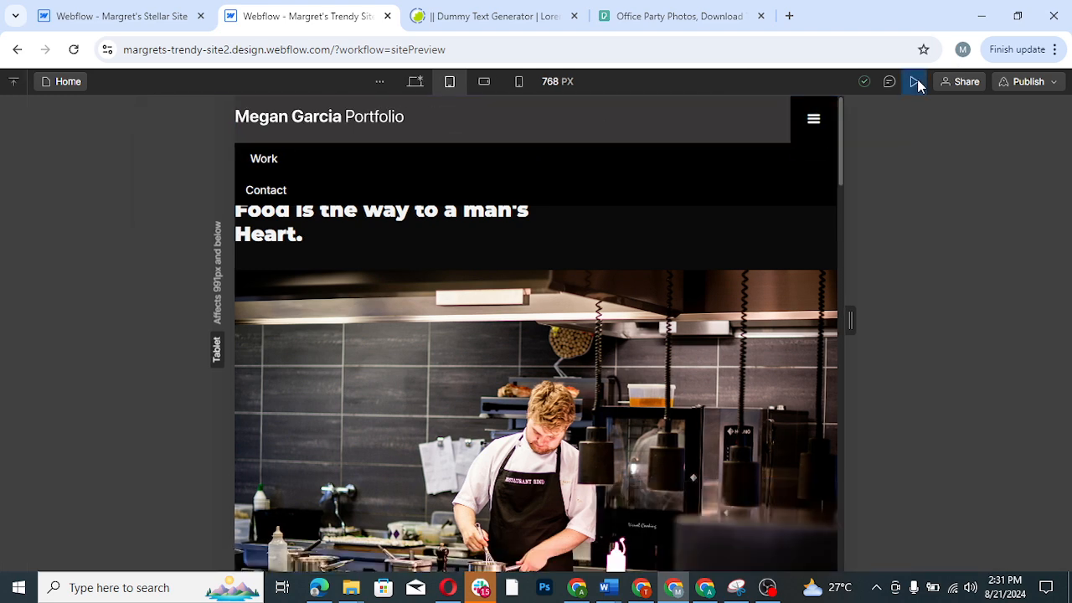
pyautogui.click(810, 124)
pyautogui.click(811, 123)
pyautogui.click(811, 124)
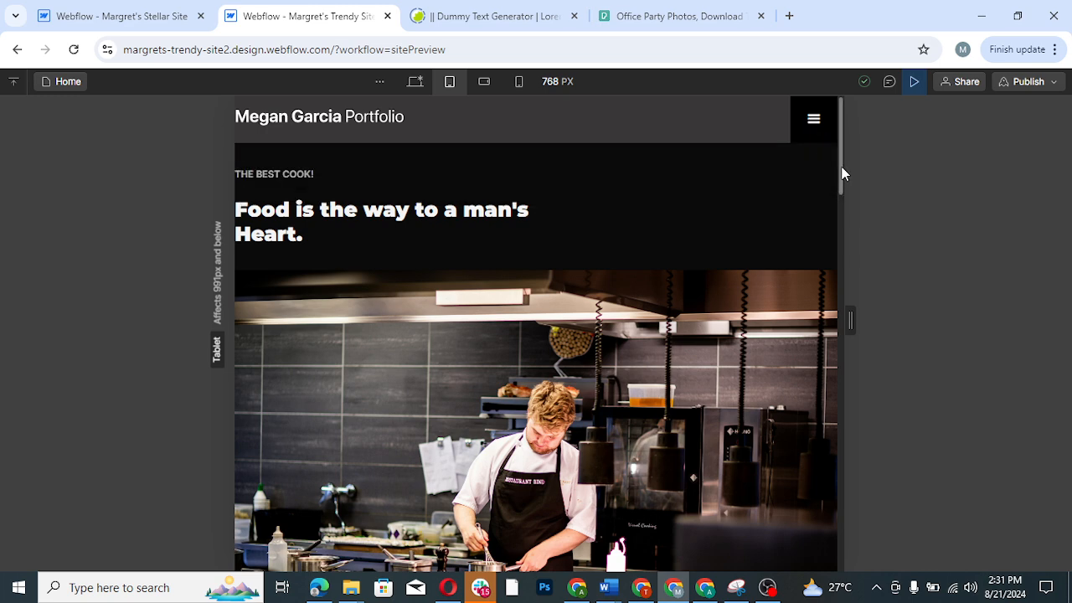
pyautogui.moveTo(842, 167); pyautogui.dragTo(843, 88)
# - Compare the desktop and tablet previews, and review the whole page in the mobile landscape preview
pyautogui.click(411, 86)
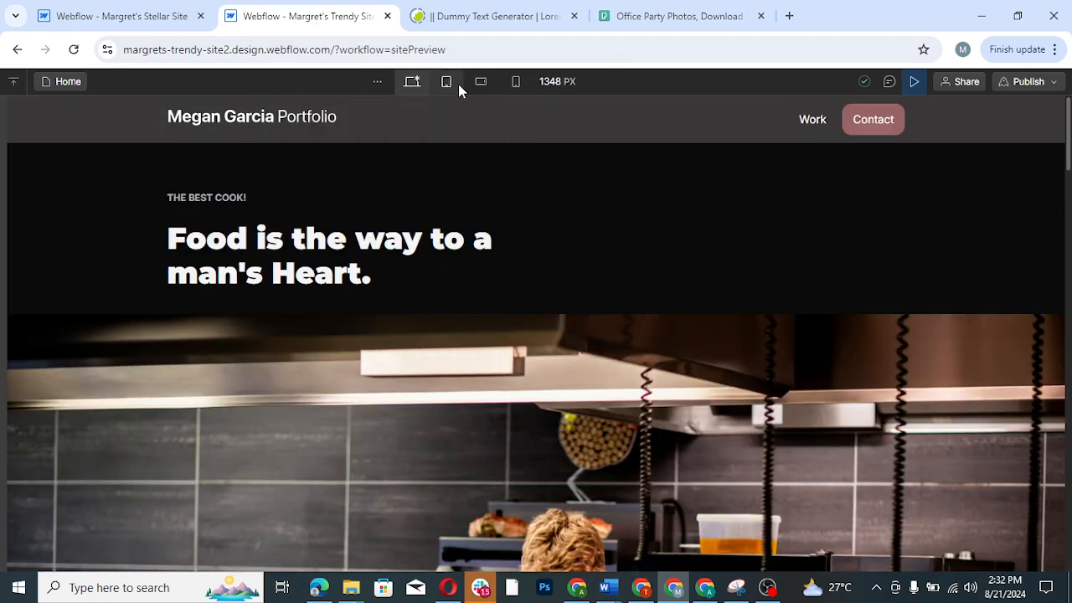
pyautogui.click(445, 83)
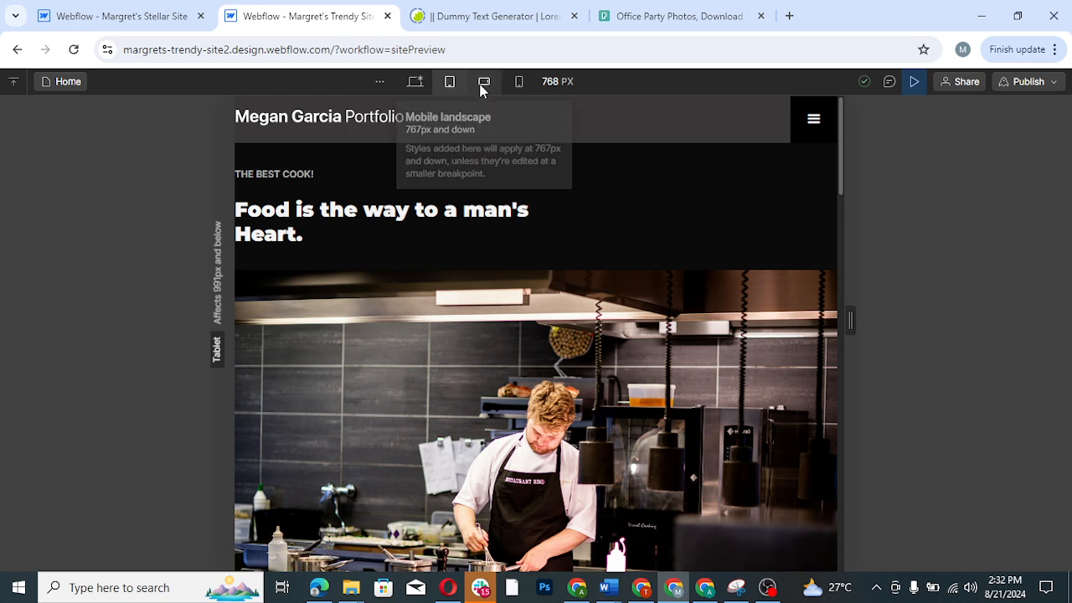
pyautogui.click(482, 87)
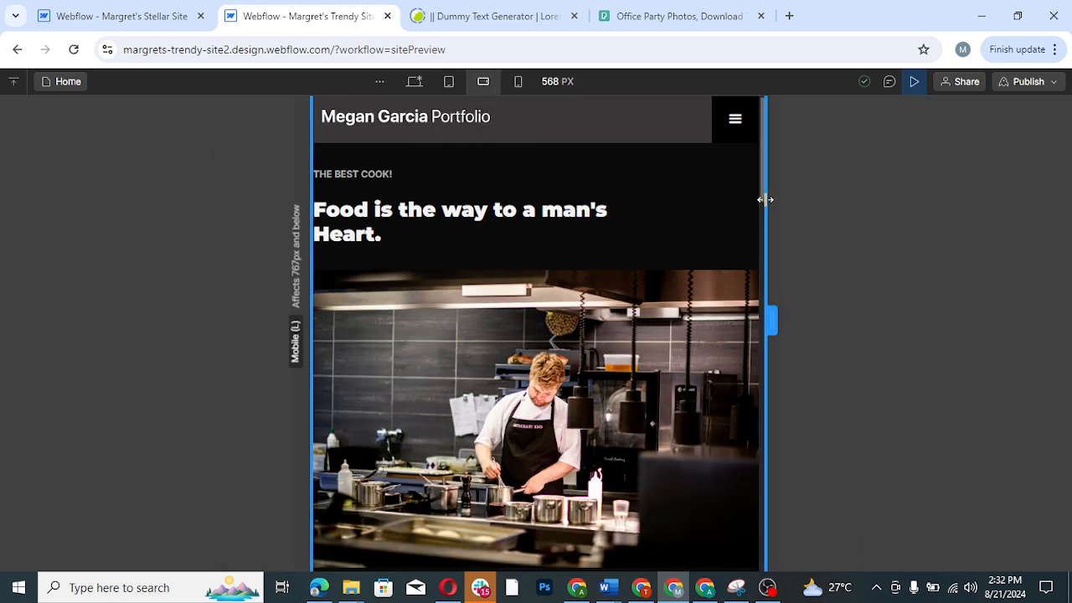
pyautogui.moveTo(761, 210); pyautogui.dragTo(770, 317)
pyautogui.scroll(-15, 770, 317)
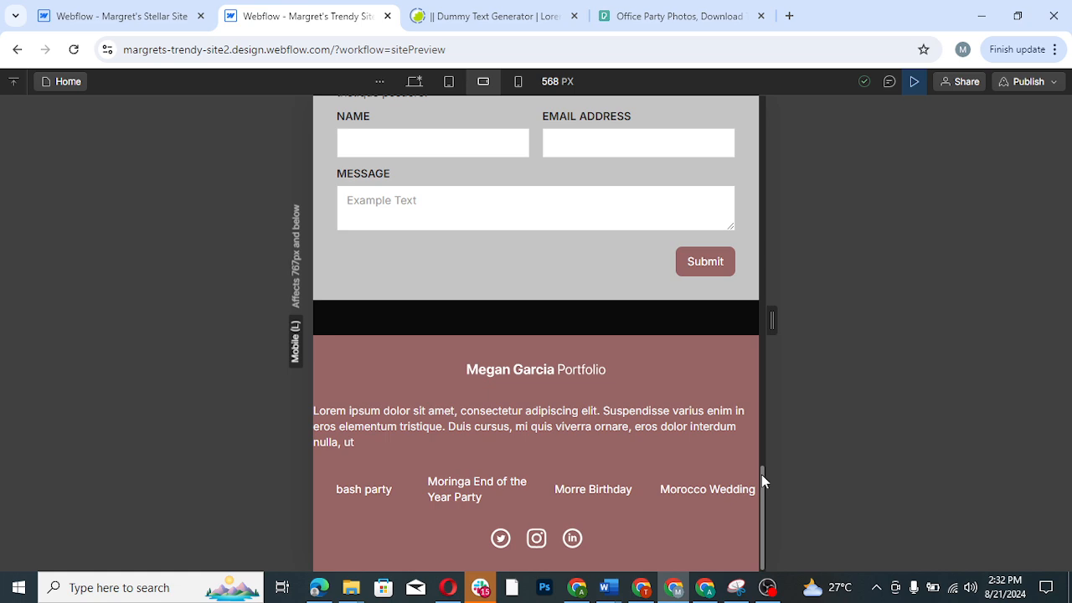
pyautogui.moveTo(761, 474); pyautogui.dragTo(768, 98)
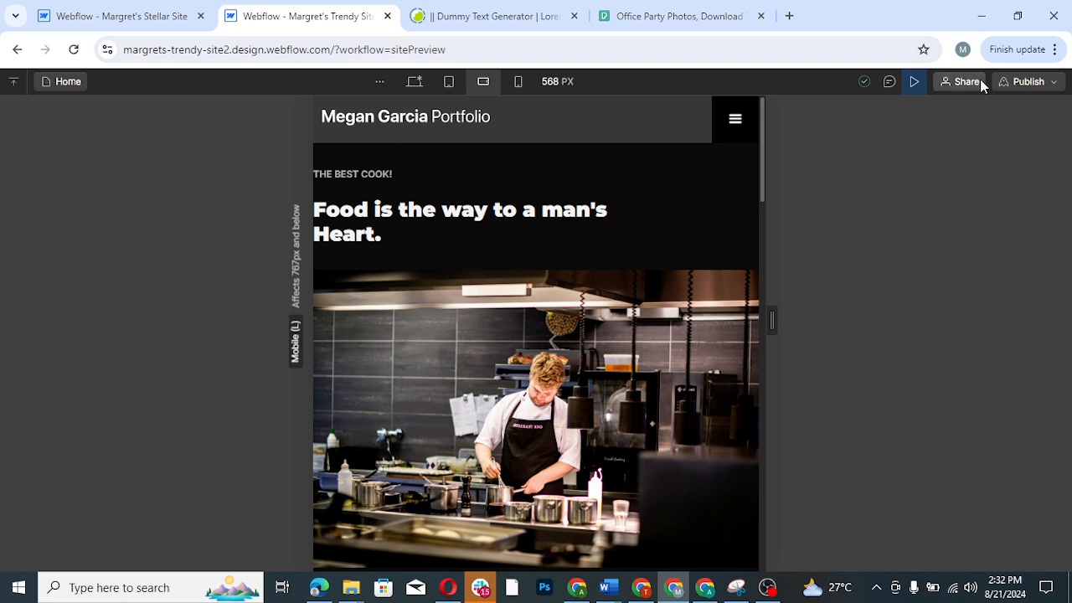
# - Leave the preview and make the navbar's logo image slightly smaller at the mobile landscape breakpoint
pyautogui.click(913, 84)
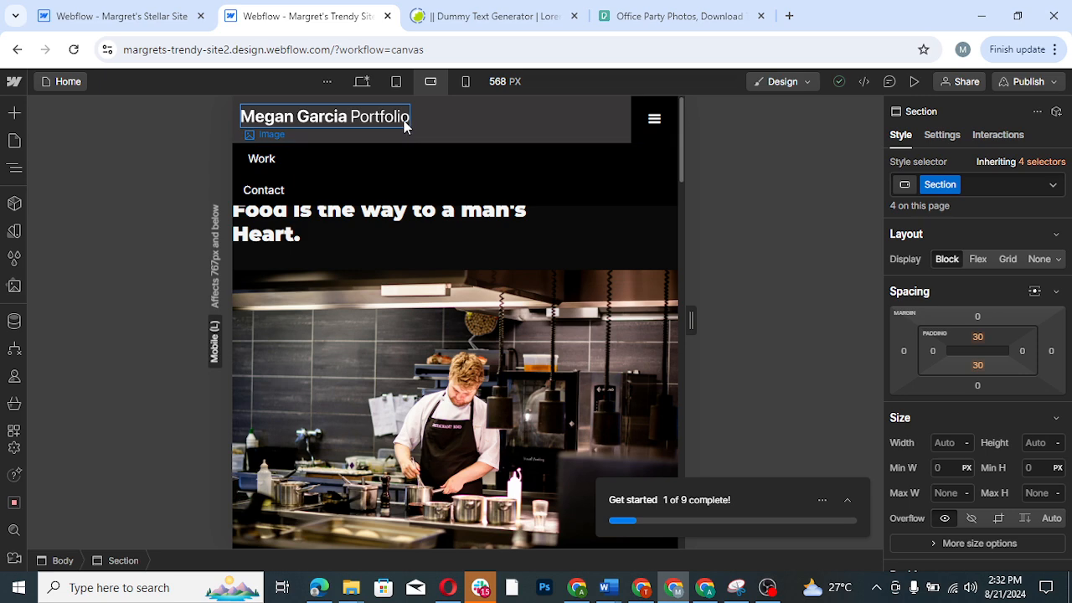
pyautogui.click(403, 124)
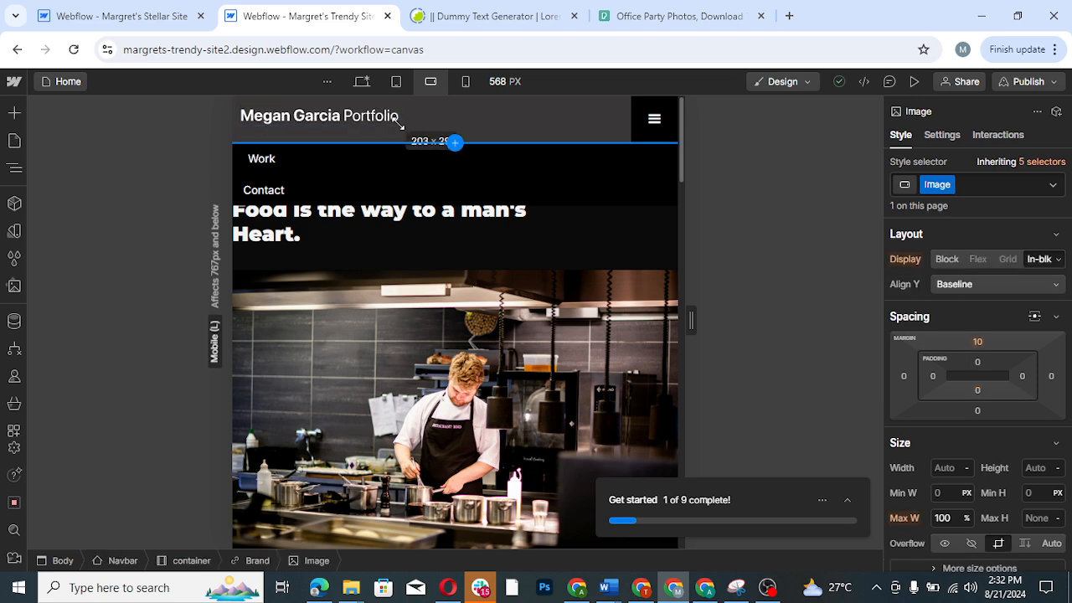
pyautogui.moveTo(399, 123); pyautogui.dragTo(394, 123)
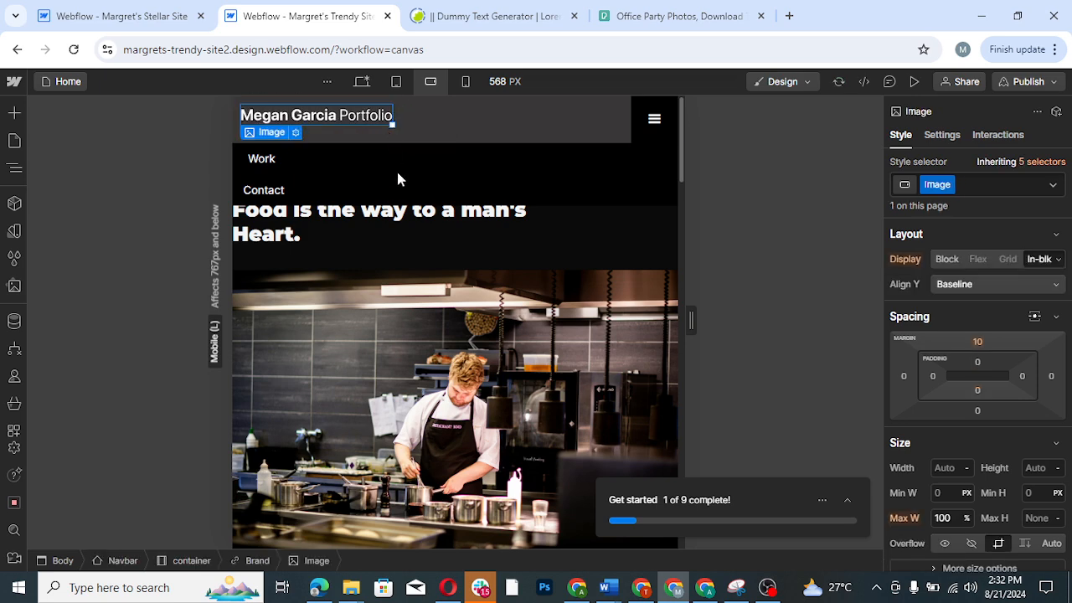
# - Inspect the settings of the navbar's menu icon and test the dropdown menu in the mobile landscape preview
pyautogui.click(658, 122)
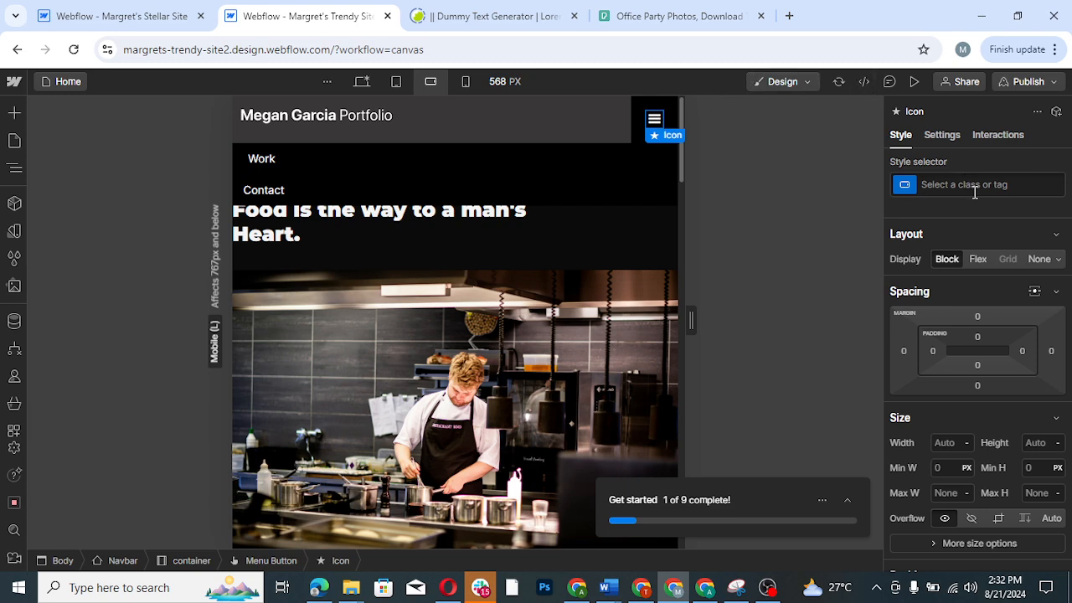
pyautogui.click(941, 136)
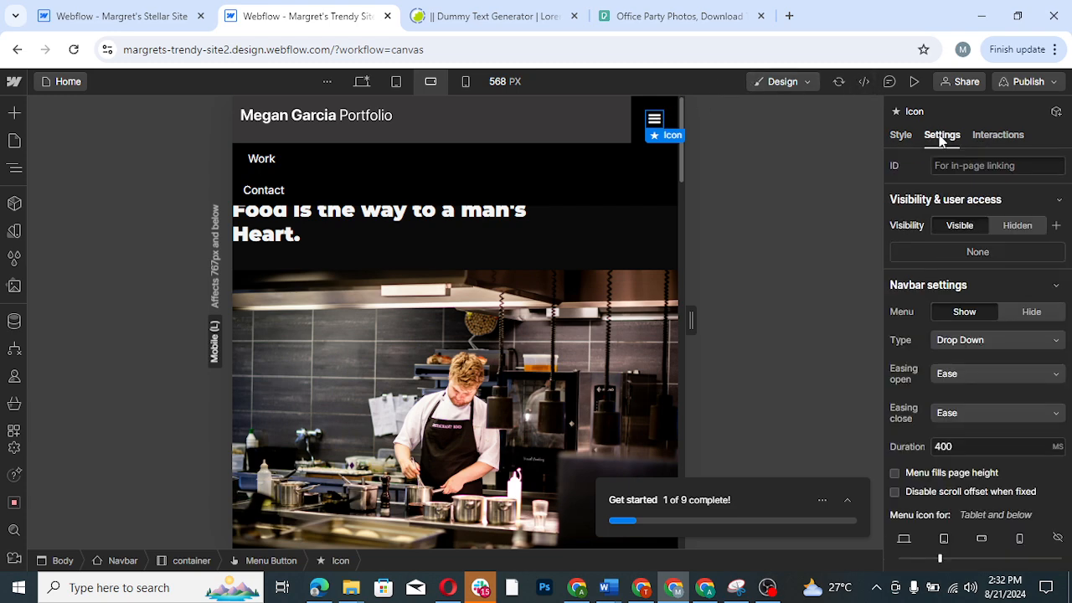
pyautogui.click(912, 87)
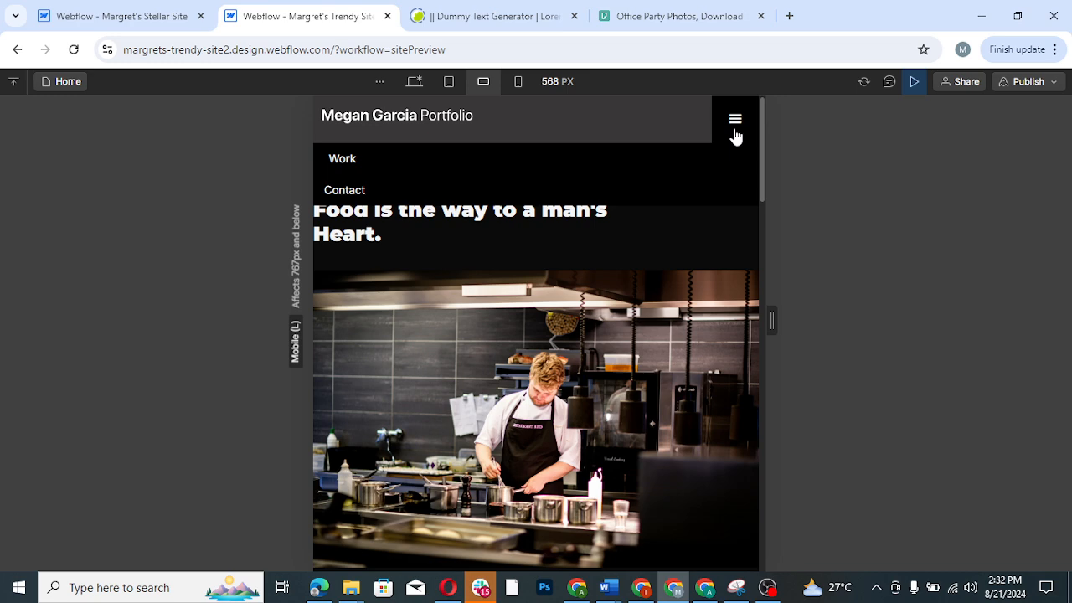
pyautogui.click(735, 132)
pyautogui.click(915, 83)
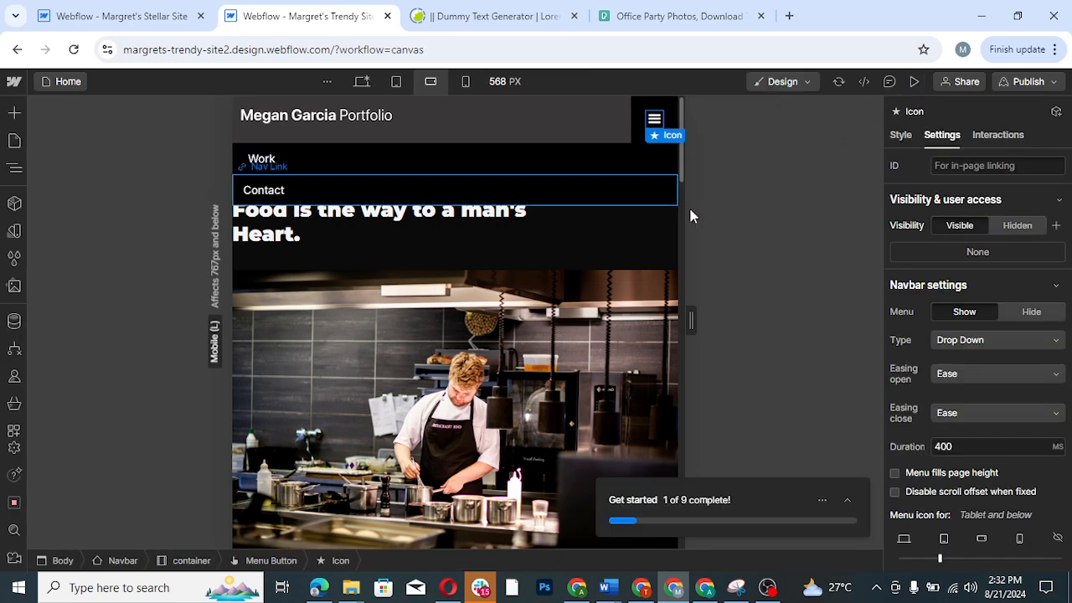
# - Set the "My Works" heading's font size to 24 px at the mobile landscape breakpoint
pyautogui.moveTo(681, 171); pyautogui.dragTo(685, 144)
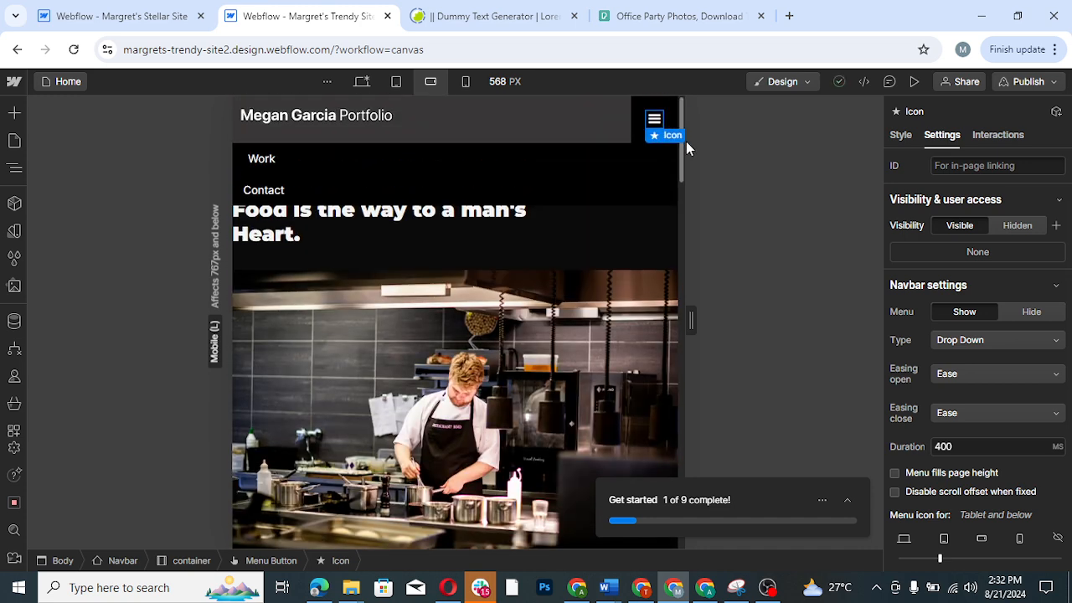
pyautogui.click(289, 234)
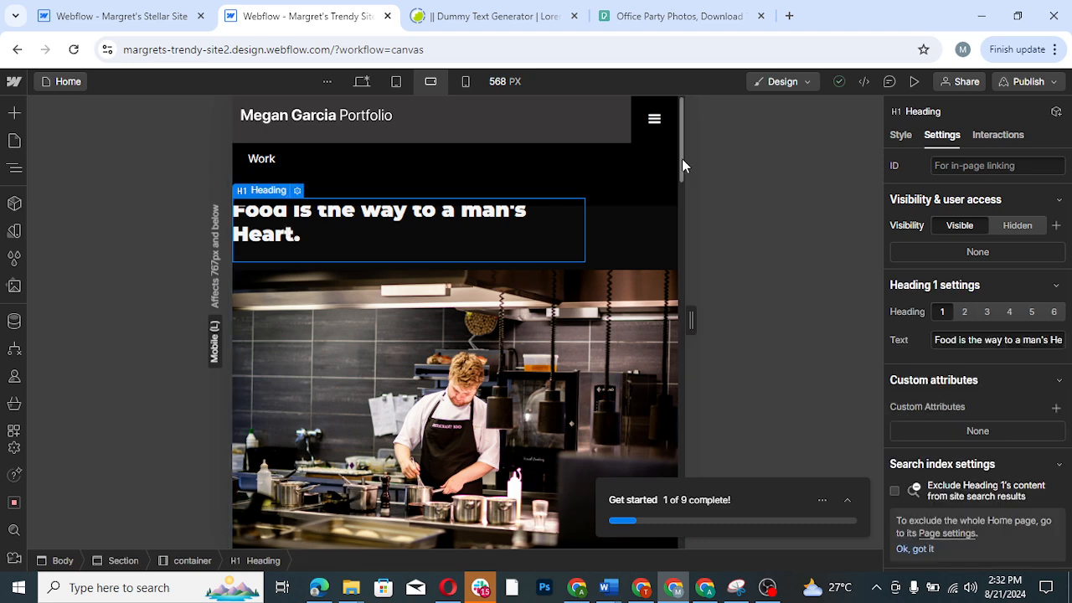
pyautogui.moveTo(682, 163); pyautogui.dragTo(683, 226)
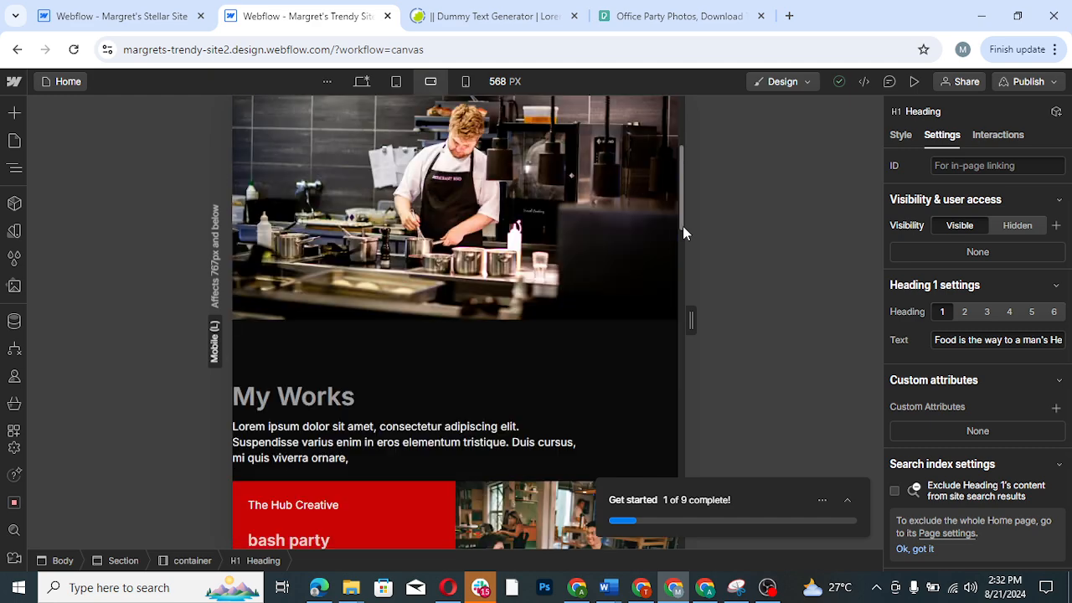
pyautogui.click(292, 406)
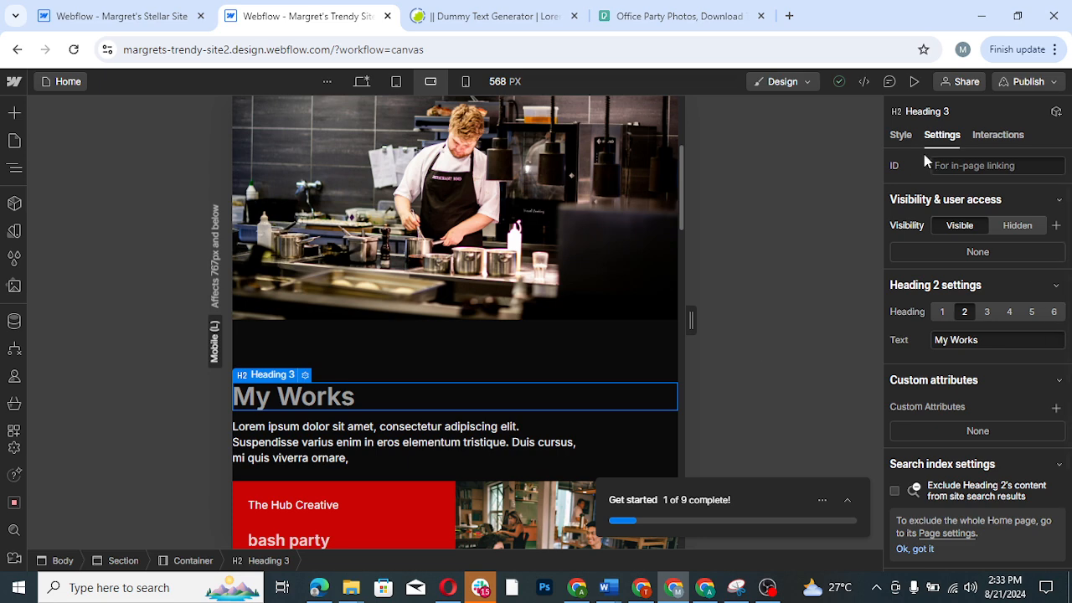
pyautogui.click(899, 136)
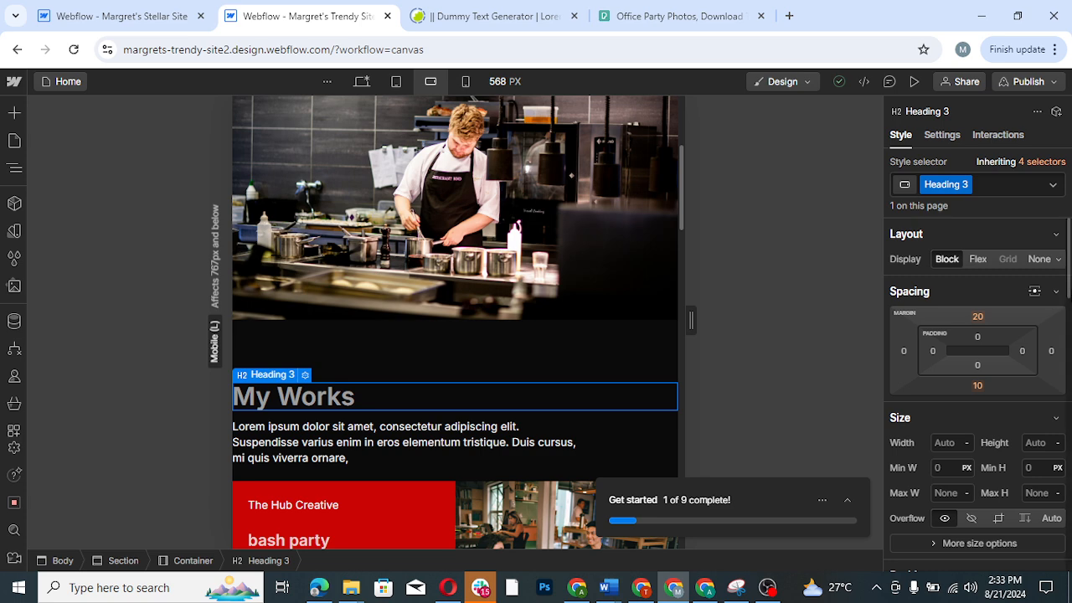
pyautogui.scroll(-5, 1068, 294)
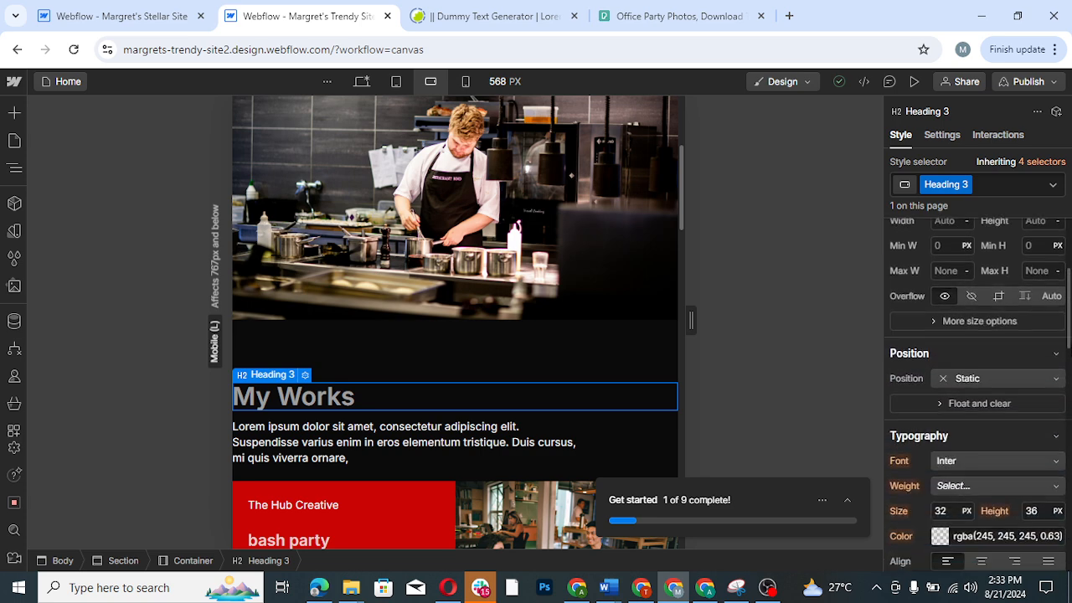
pyautogui.scroll(-1, 963, 377)
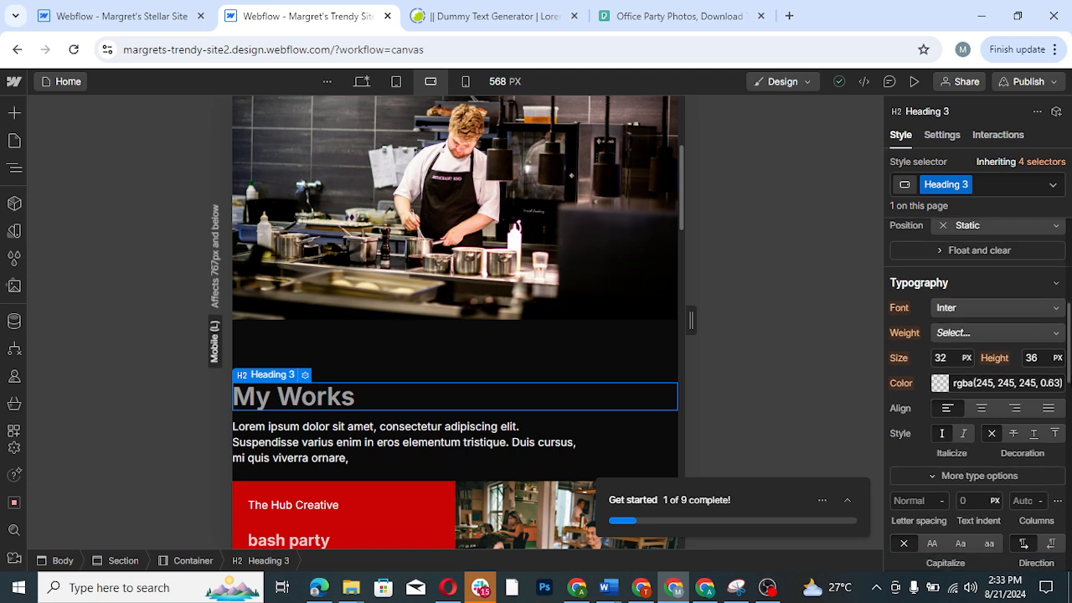
pyautogui.click(948, 359)
pyautogui.write('2')
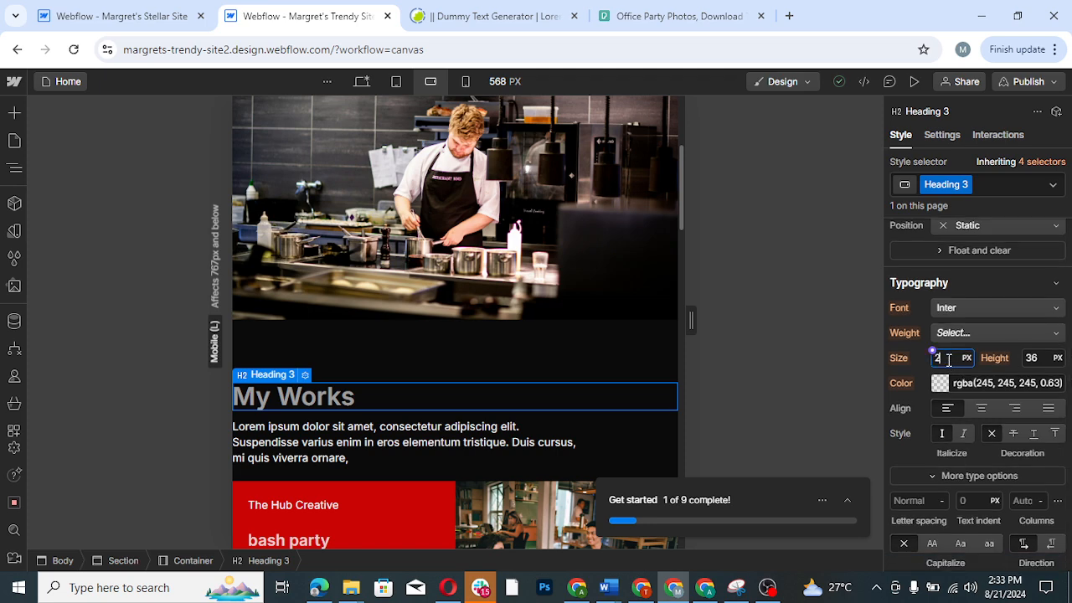
pyautogui.write('4')
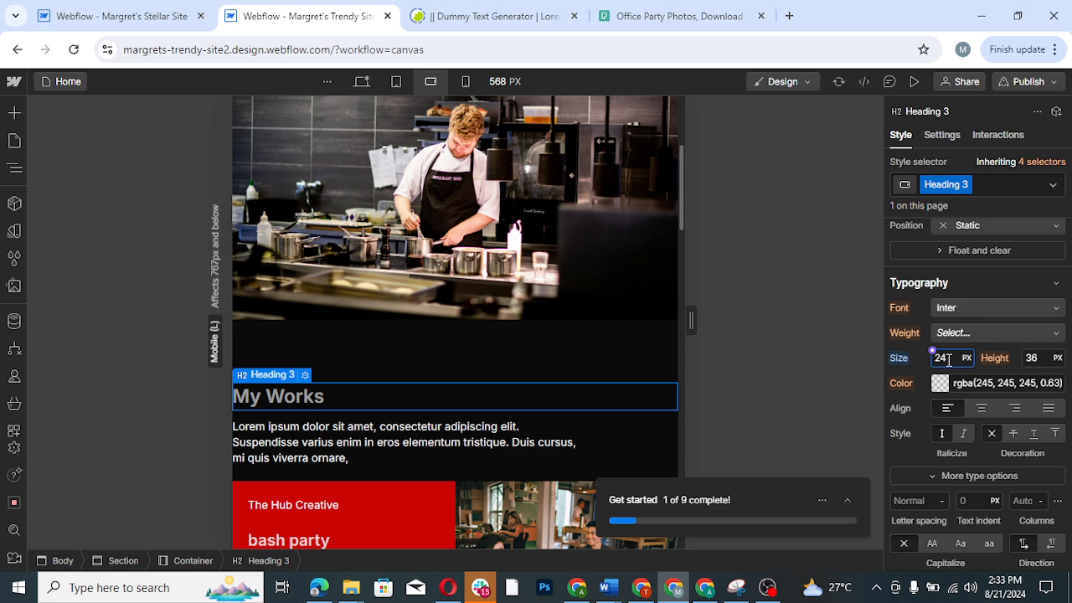
# - Reduce the font size of the intro paragraph under the "My Works" heading to 12 px
pyautogui.click(513, 441)
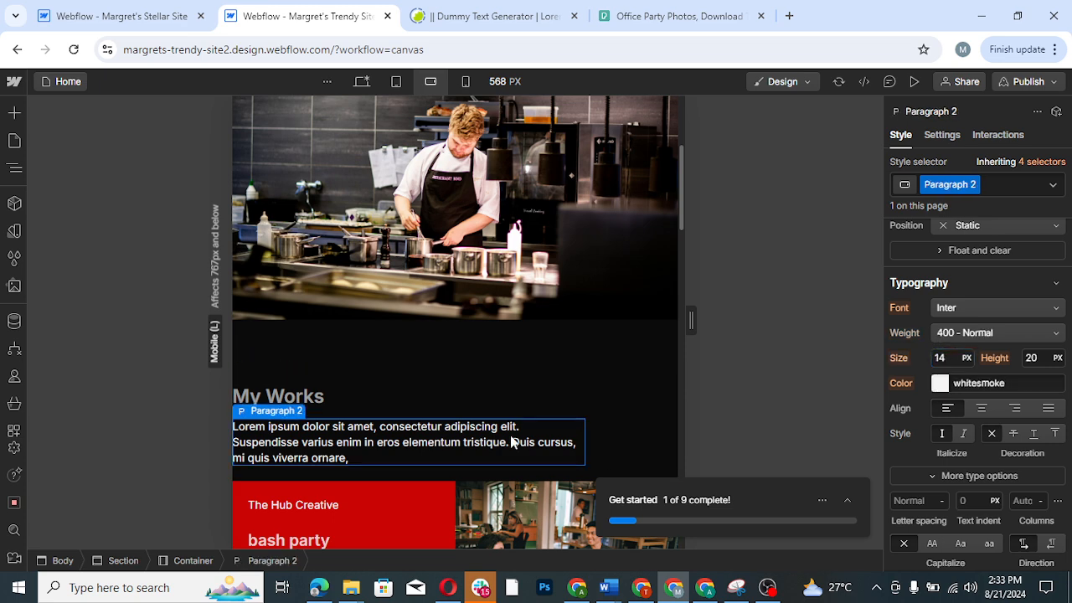
pyautogui.click(947, 358)
pyautogui.write('12')
pyautogui.press('Return')
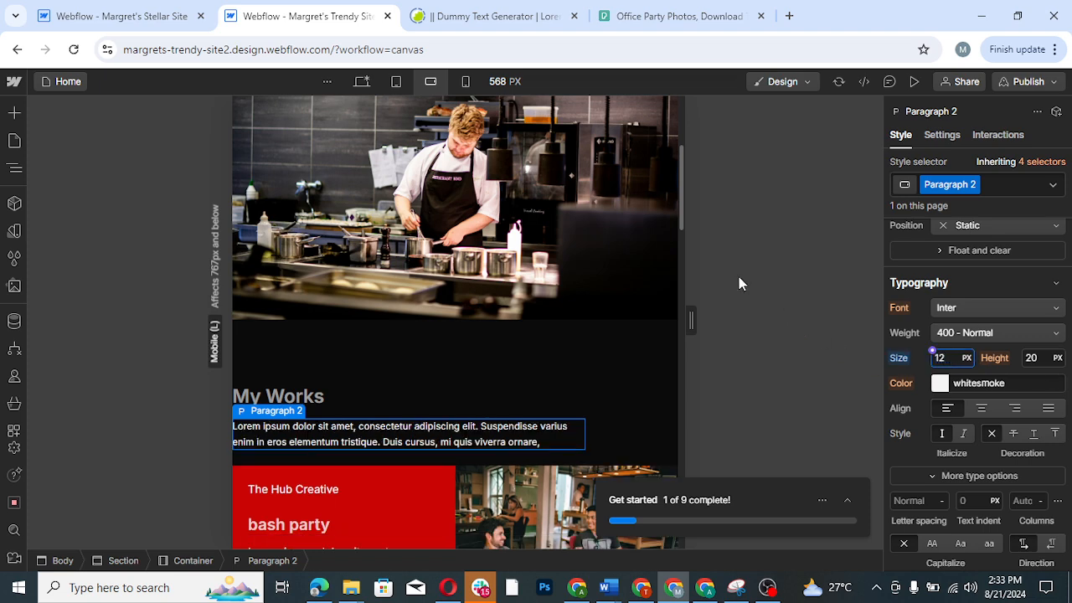
# - Set the description paragraph in the "bash party" project card to a font size of 12 px
pyautogui.moveTo(682, 215); pyautogui.dragTo(681, 256)
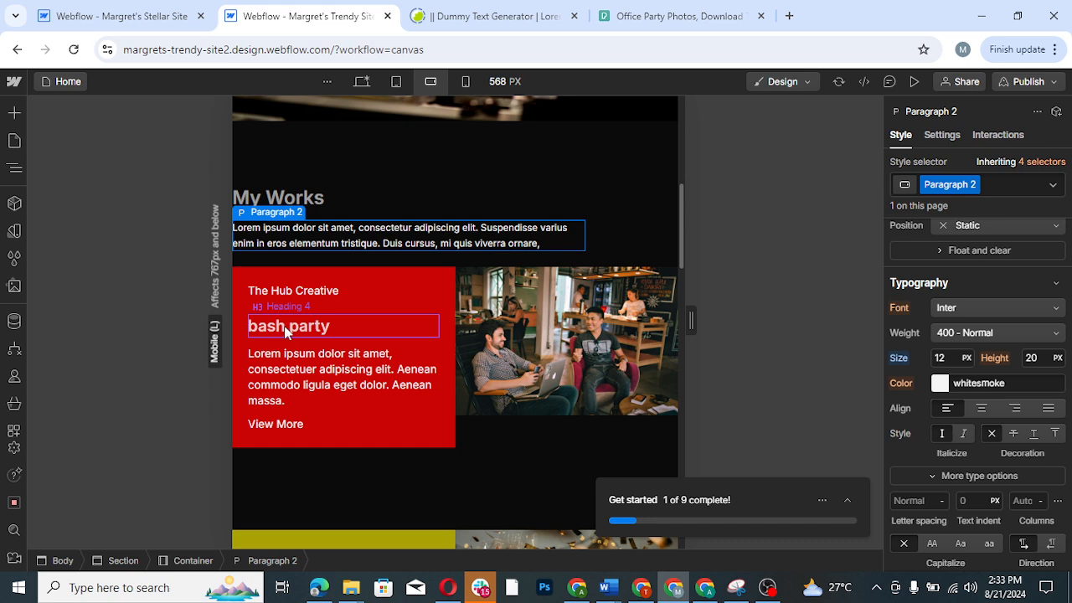
pyautogui.click(286, 332)
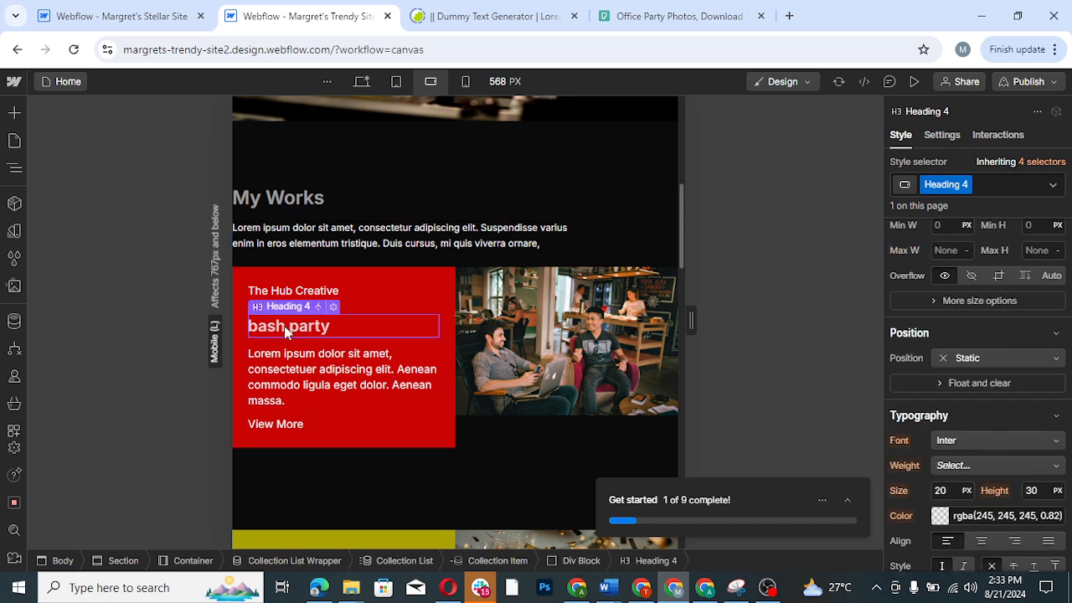
pyautogui.click(316, 384)
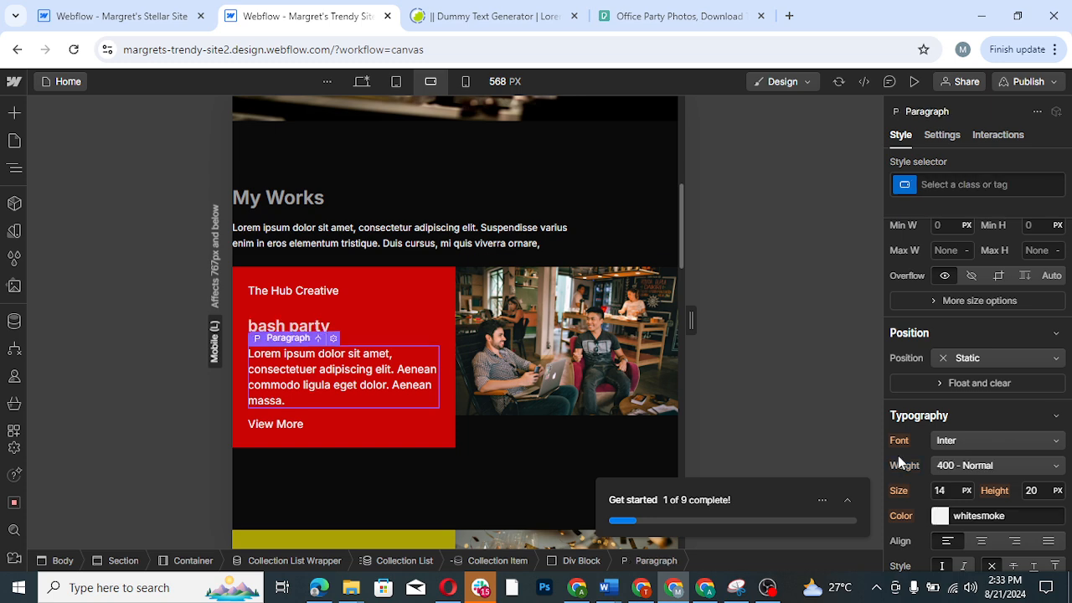
pyautogui.click(947, 493)
pyautogui.write('1')
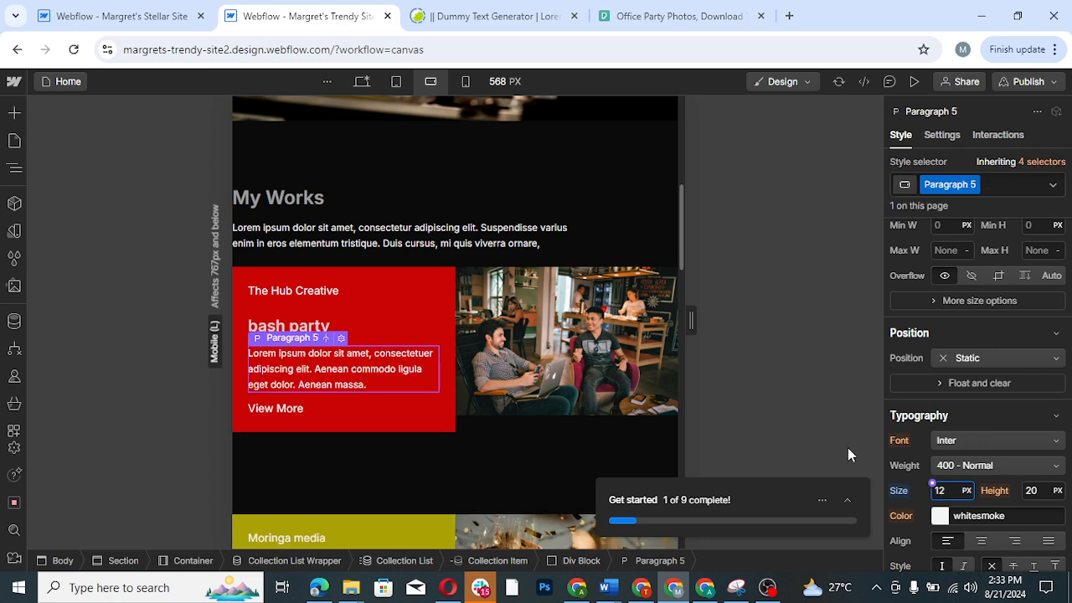
# - Set the font size of the paragraph under "Let's Work together" in the contact form to 12 px
pyautogui.moveTo(680, 252); pyautogui.dragTo(692, 453)
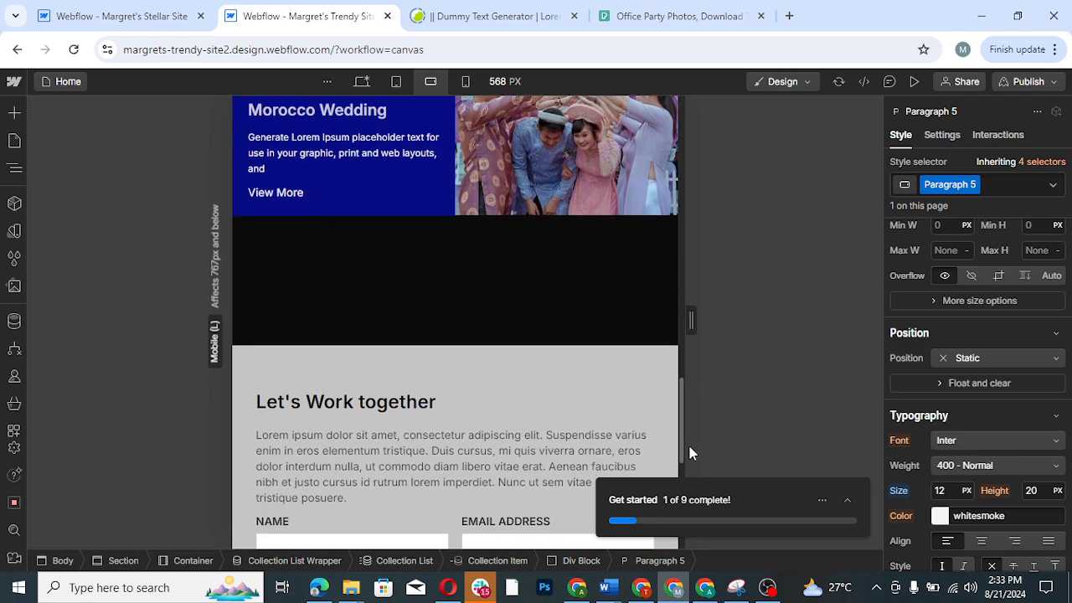
pyautogui.click(416, 481)
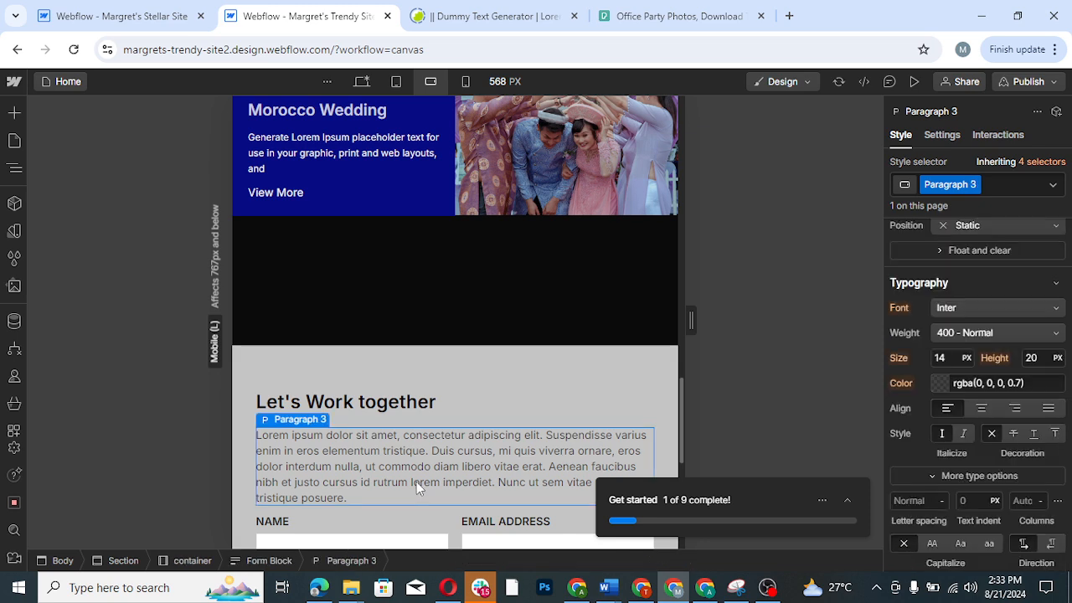
pyautogui.click(941, 357)
pyautogui.write('1')
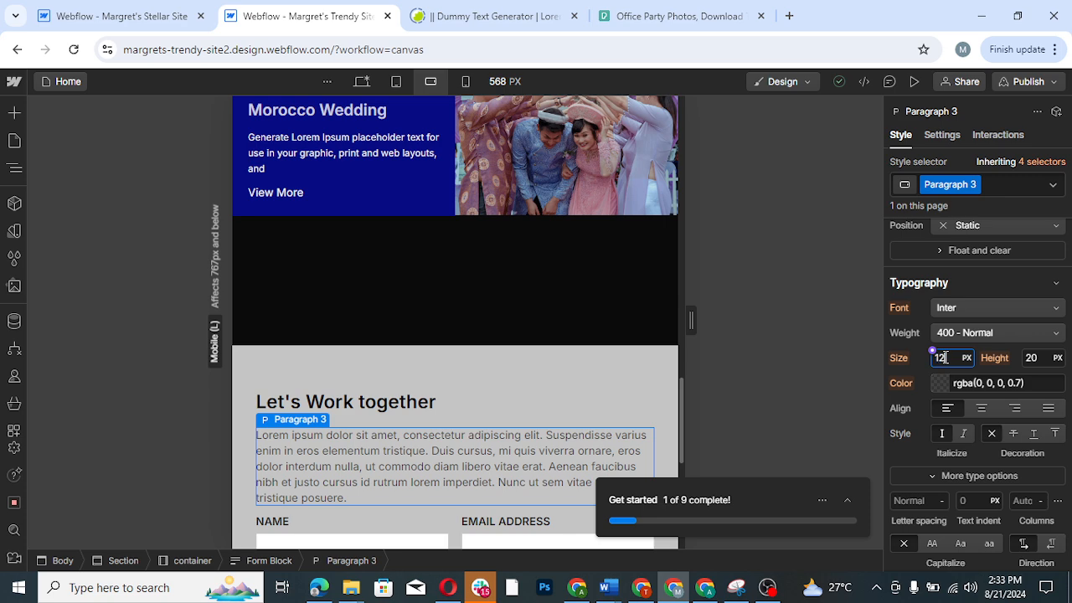
pyautogui.write('2')
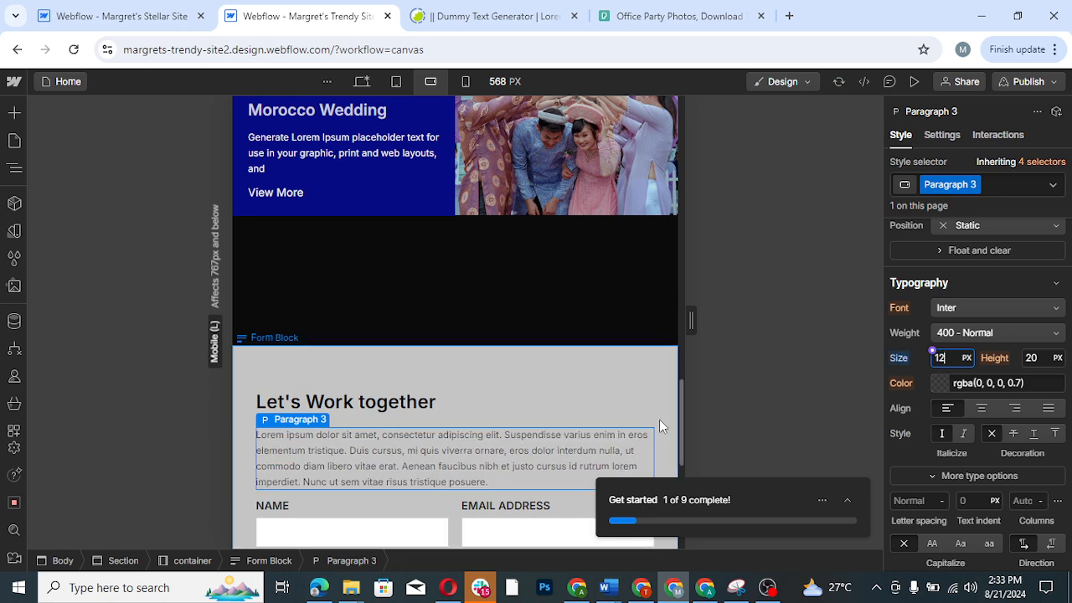
# - Set the footer paragraph's font size to 12 px
pyautogui.scroll(-4, 679, 478)
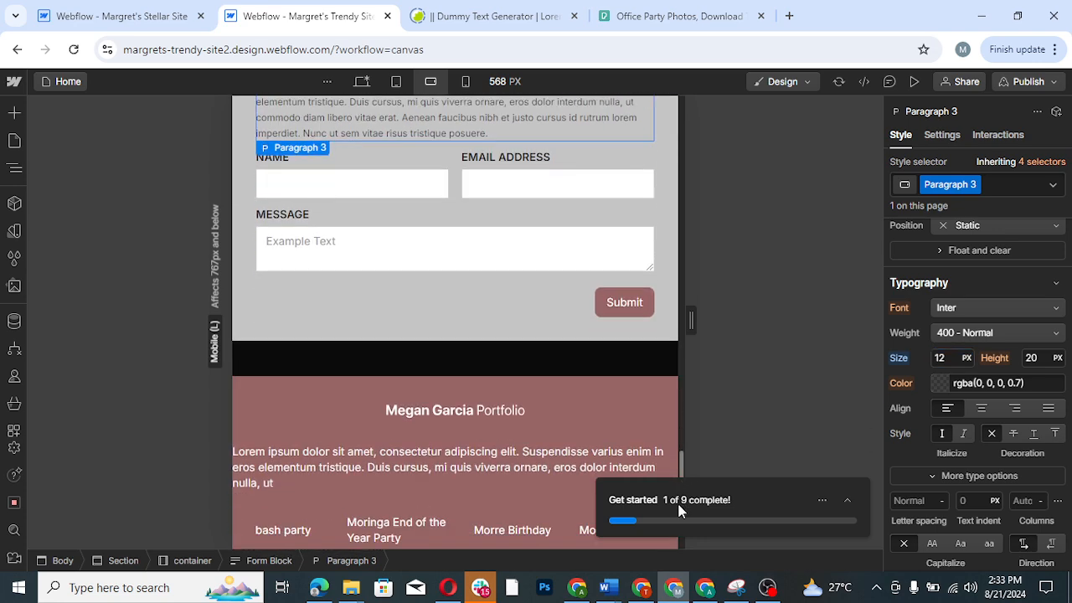
pyautogui.scroll(-1, 679, 509)
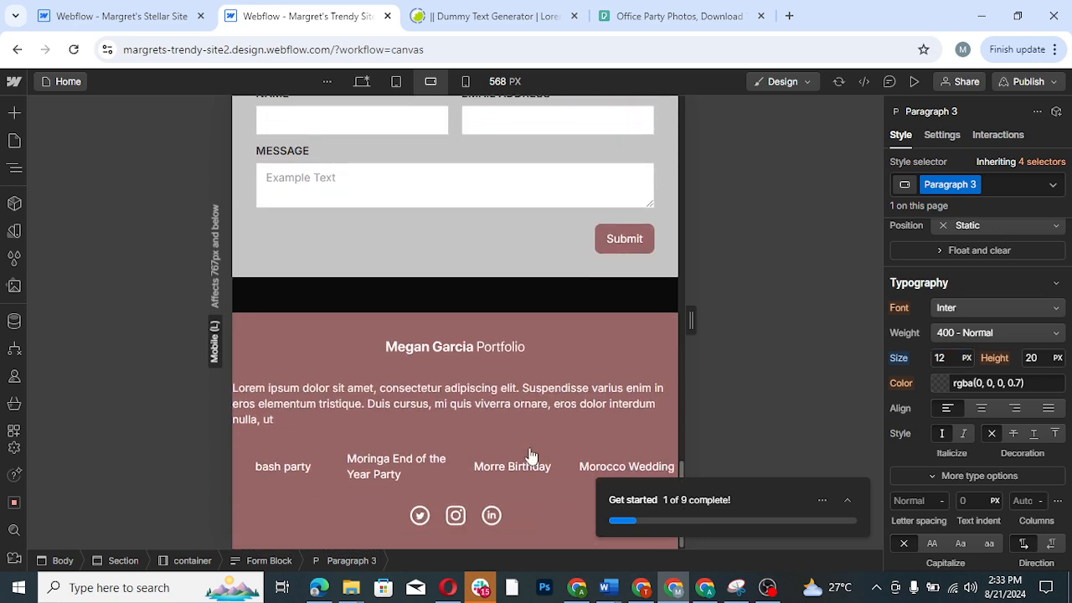
pyautogui.click(408, 411)
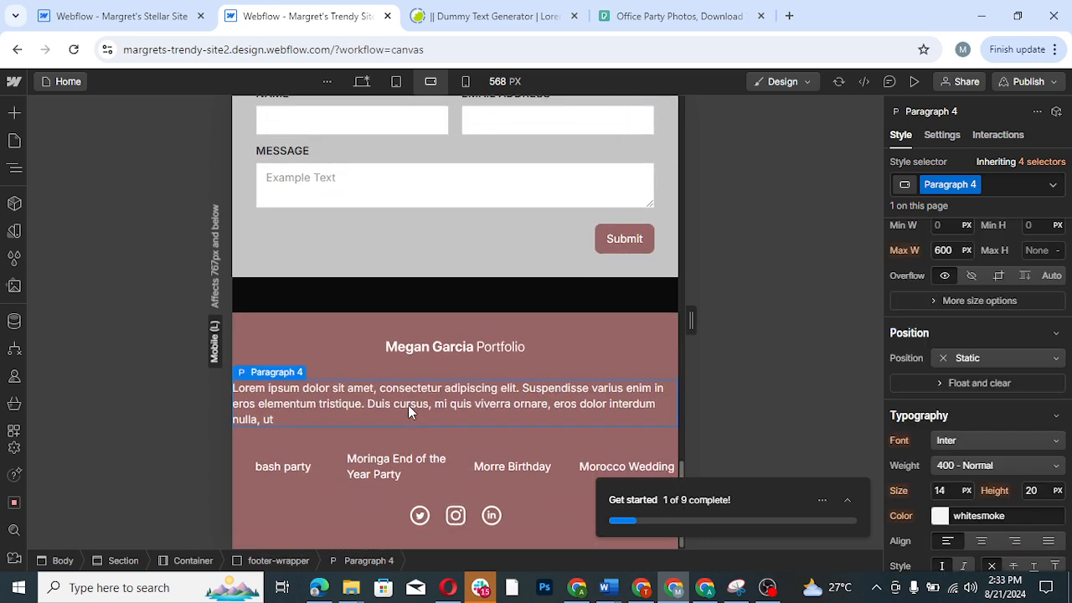
pyautogui.click(950, 493)
pyautogui.write('12')
pyautogui.press('Return')
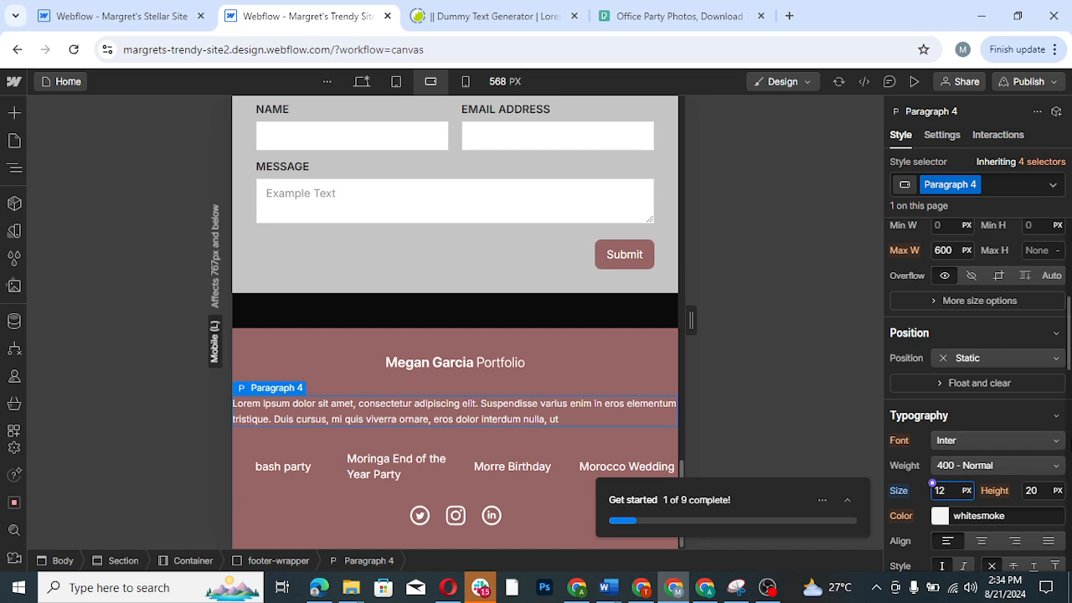
# - Give the footer paragraph 10 px of left padding and 10 px of right padding
pyautogui.scroll(4, 1069, 369)
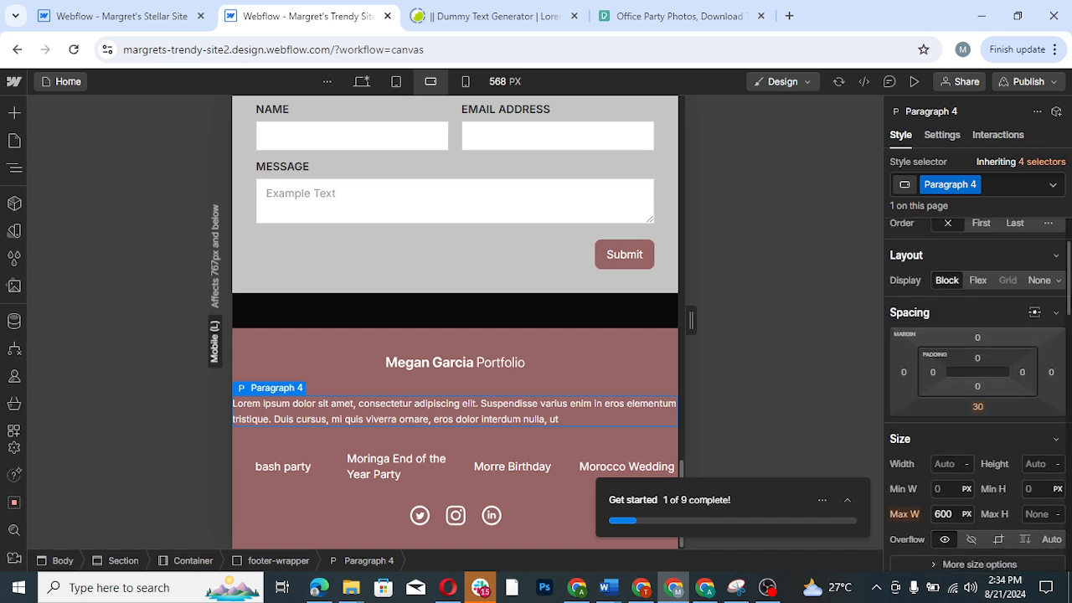
pyautogui.scroll(-1, 1069, 369)
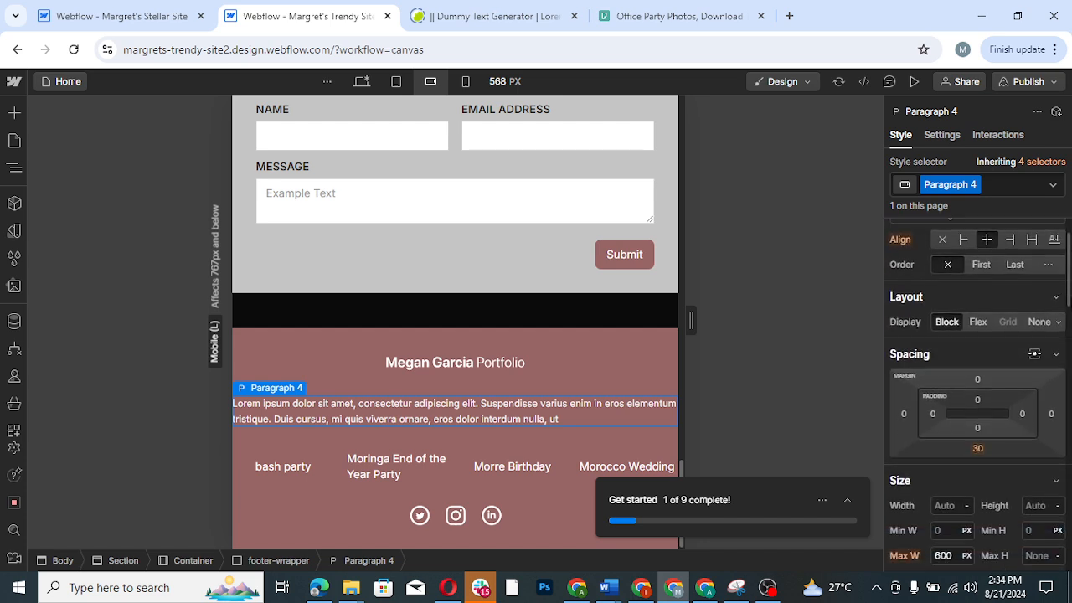
pyautogui.click(934, 414)
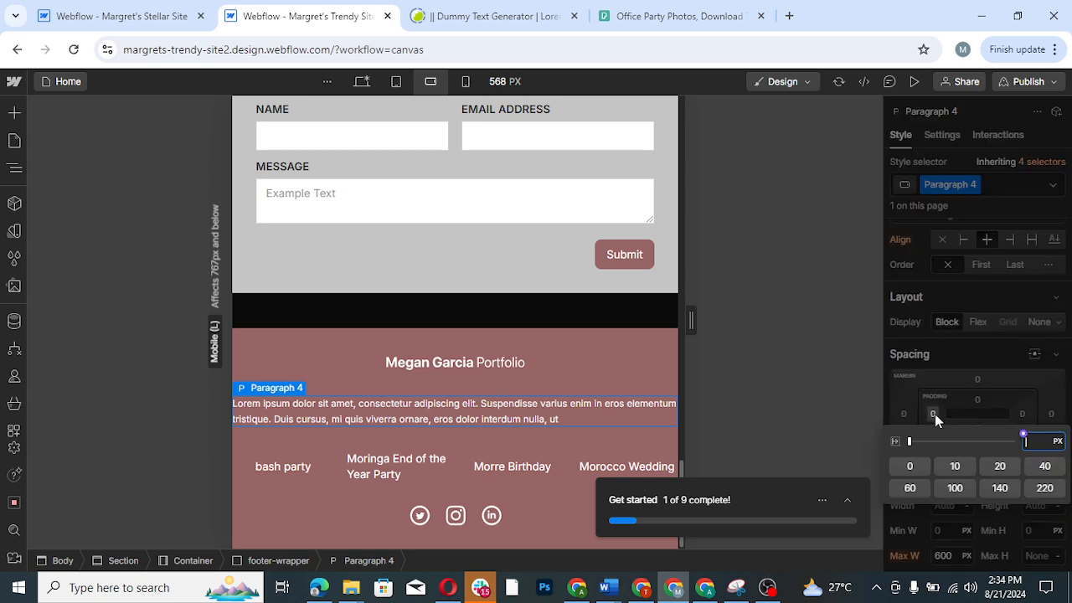
pyautogui.click(955, 466)
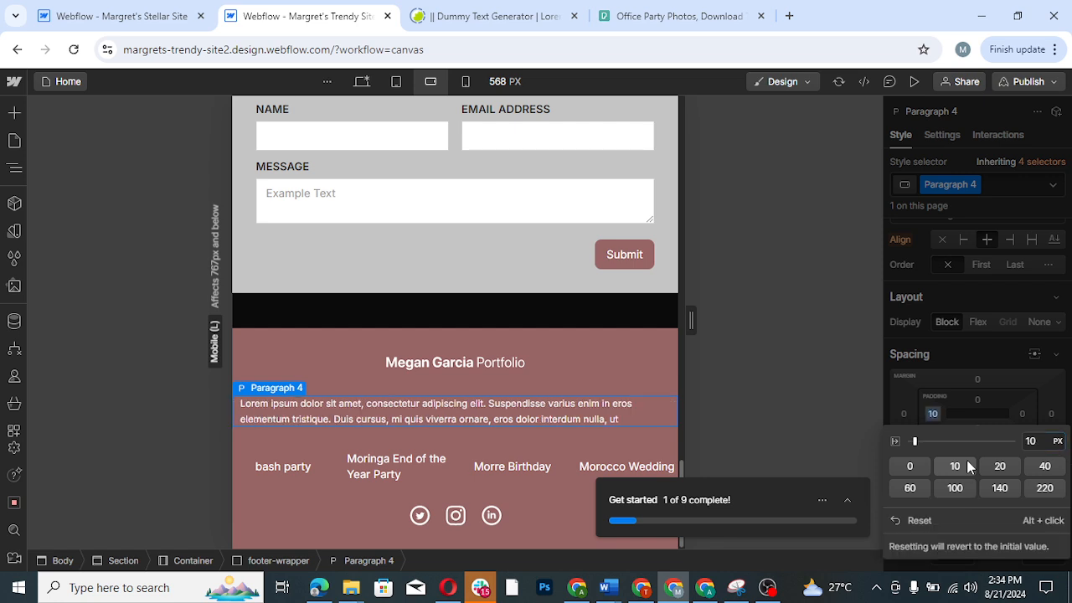
pyautogui.click(1024, 419)
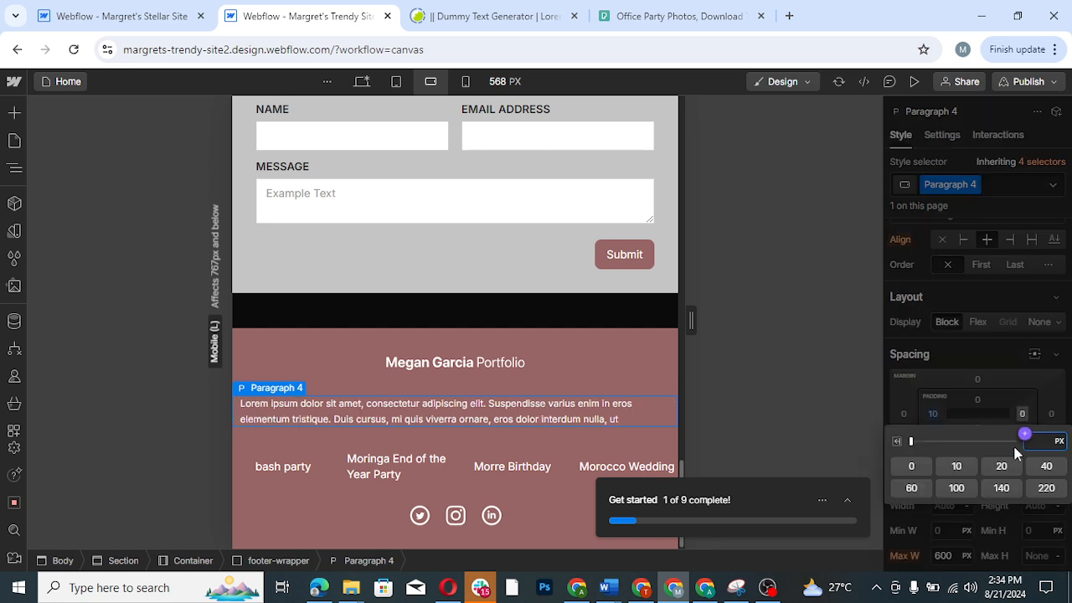
pyautogui.click(957, 465)
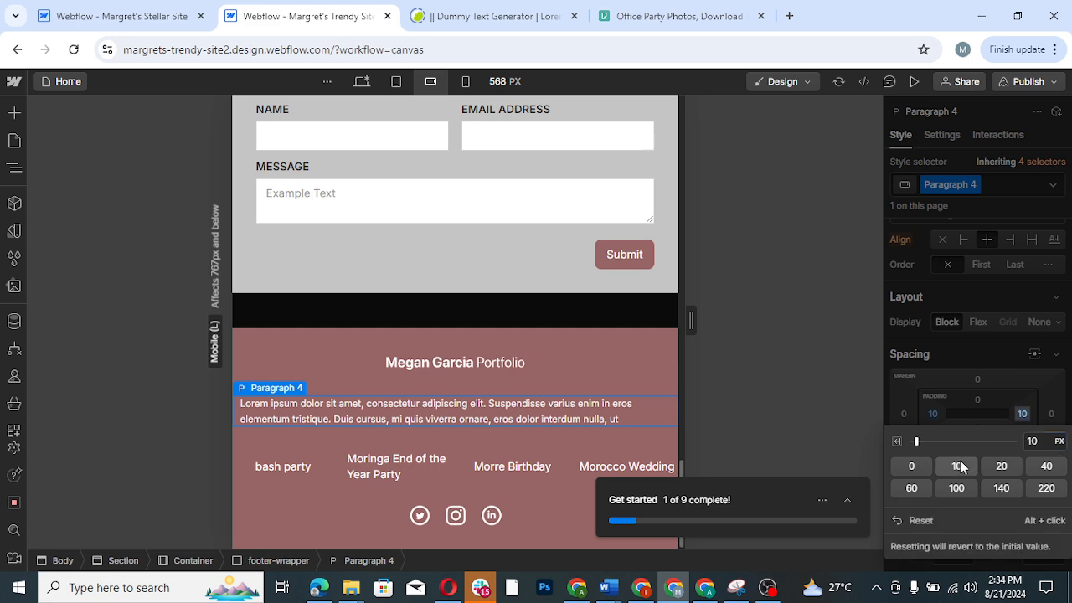
pyautogui.click(1013, 296)
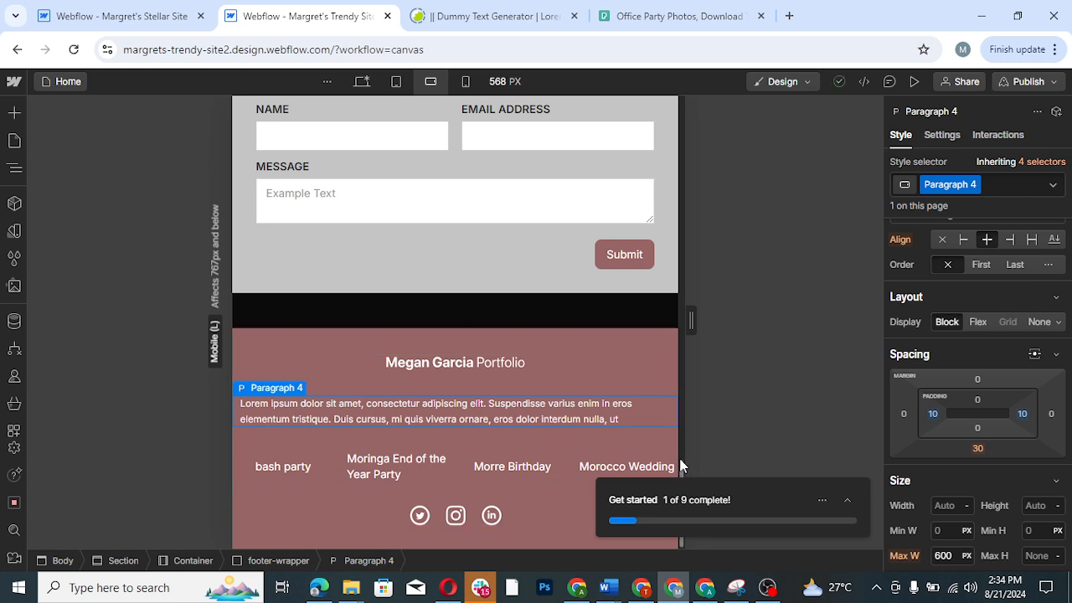
# - Set the image in the "bash party" project card to 100% width and 100% height
pyautogui.moveTo(680, 466); pyautogui.dragTo(676, 215)
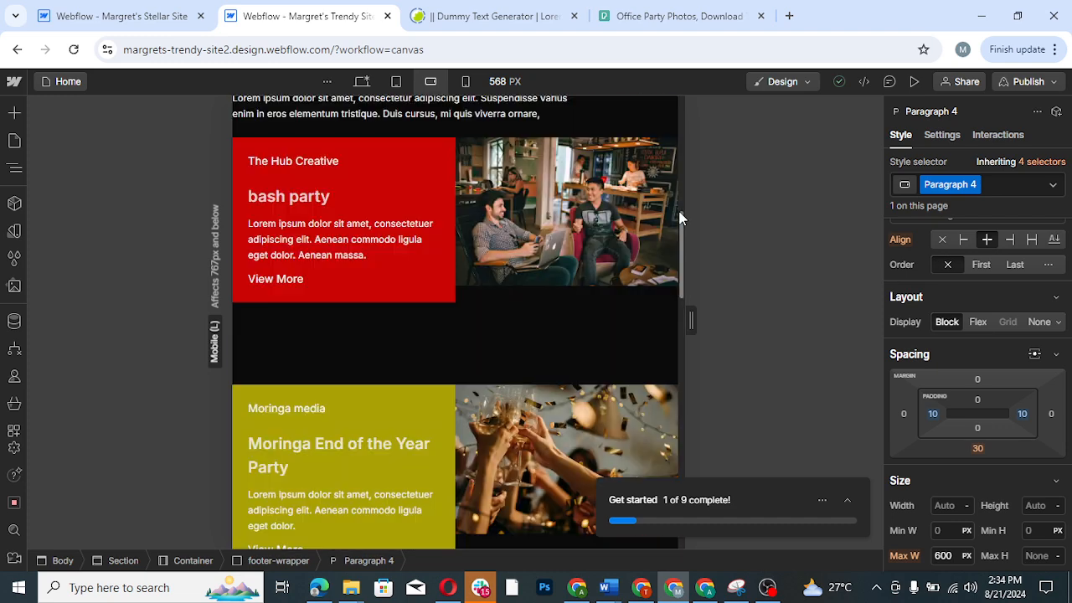
pyautogui.click(559, 257)
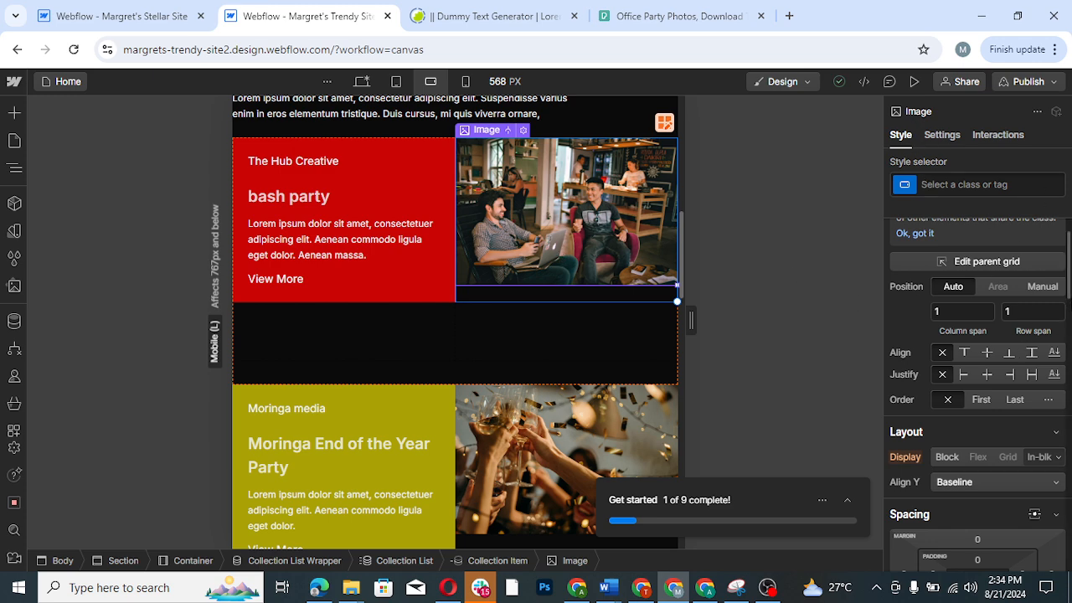
pyautogui.scroll(-4, 971, 351)
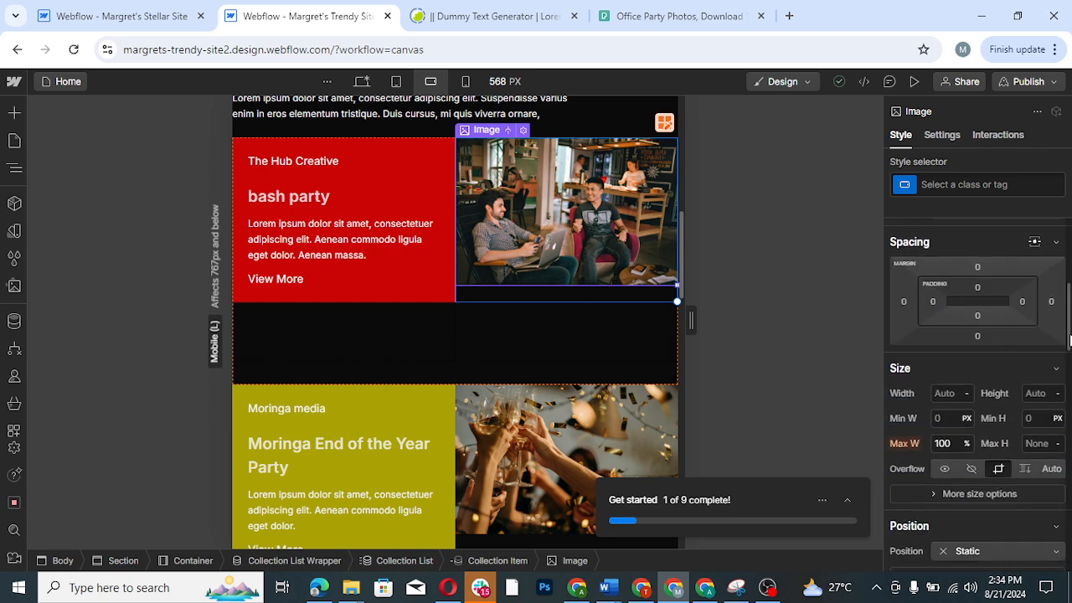
pyautogui.click(946, 392)
pyautogui.write('100')
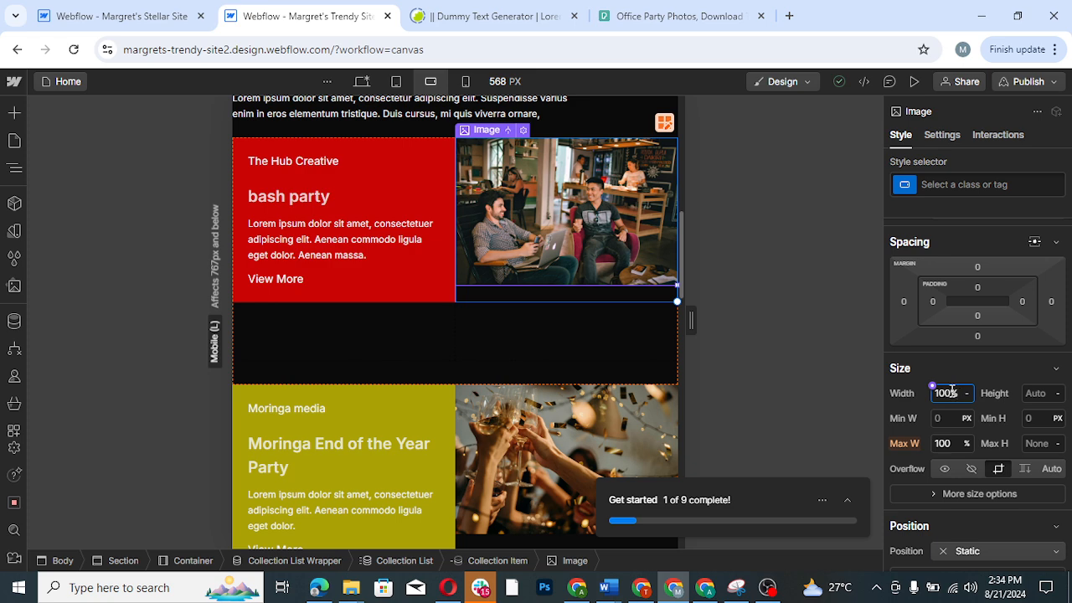
pyautogui.click(1037, 393)
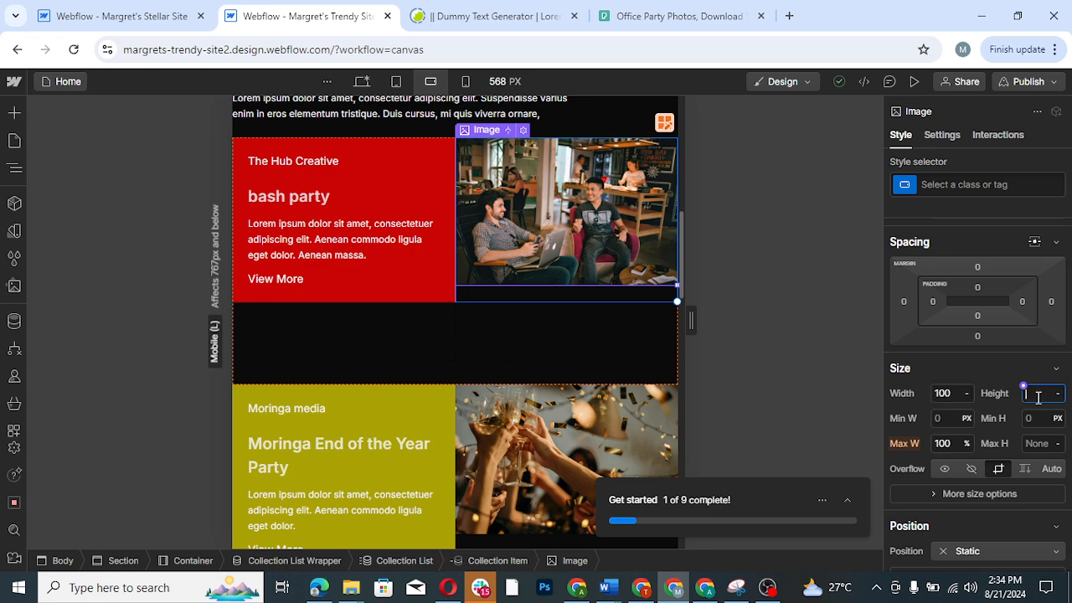
pyautogui.write('10')
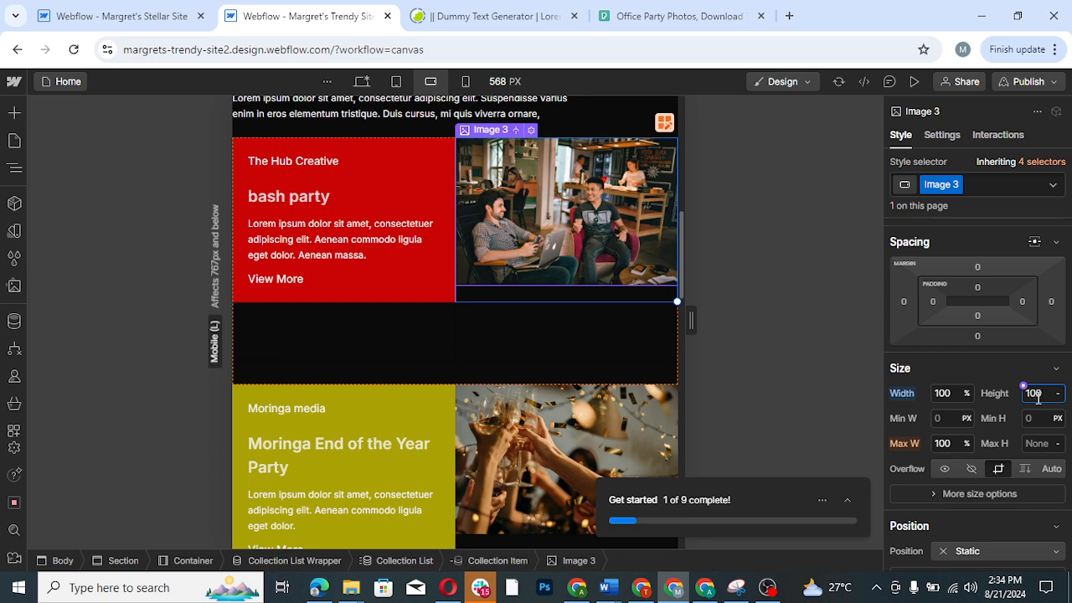
pyautogui.write('0')
pyautogui.press('Return')
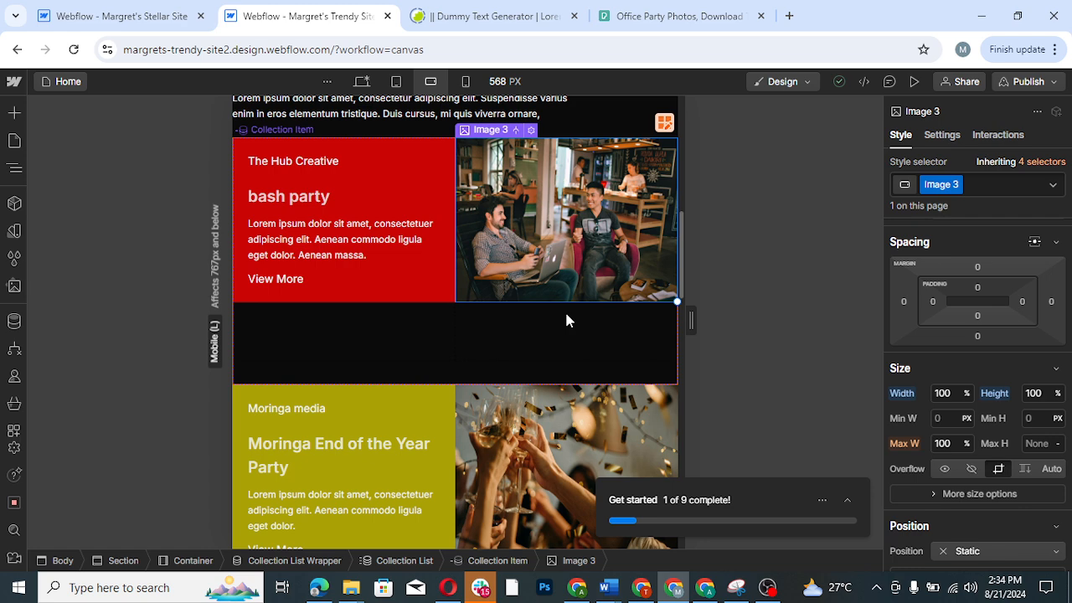
# - Preview the mobile landscape page and check its project cards, contact form and header, reloading the Stellar Site project meanwhile
pyautogui.click(914, 81)
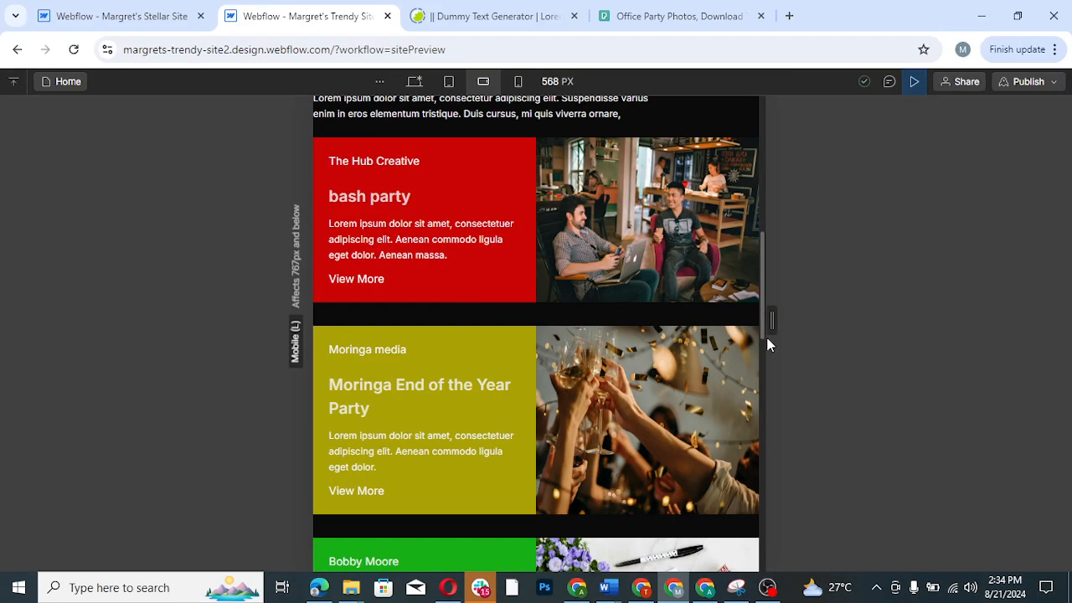
pyautogui.scroll(-5, 760, 352)
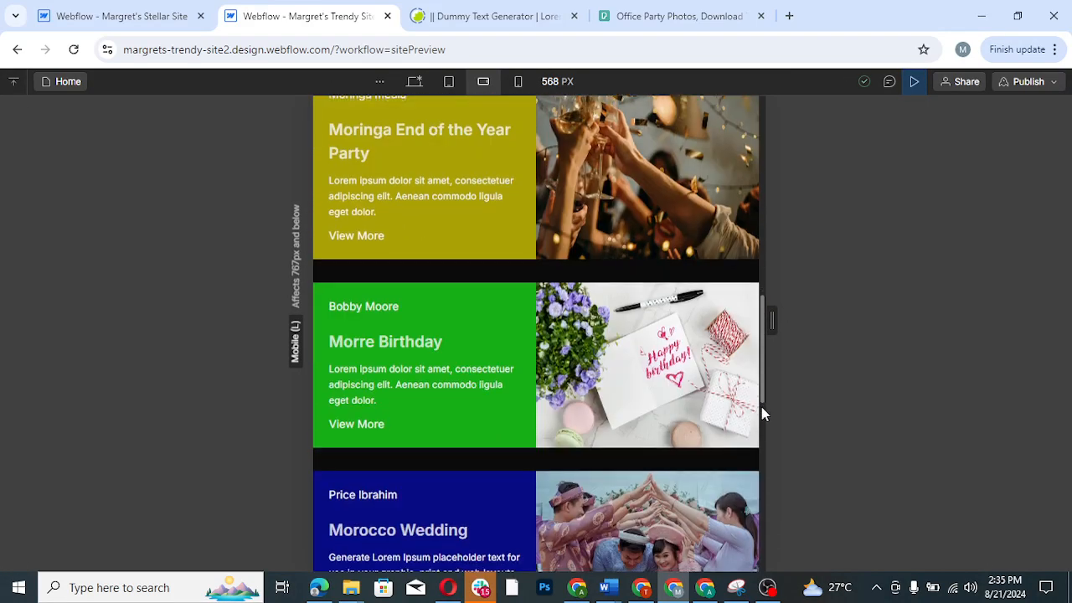
pyautogui.moveTo(761, 422); pyautogui.dragTo(761, 463)
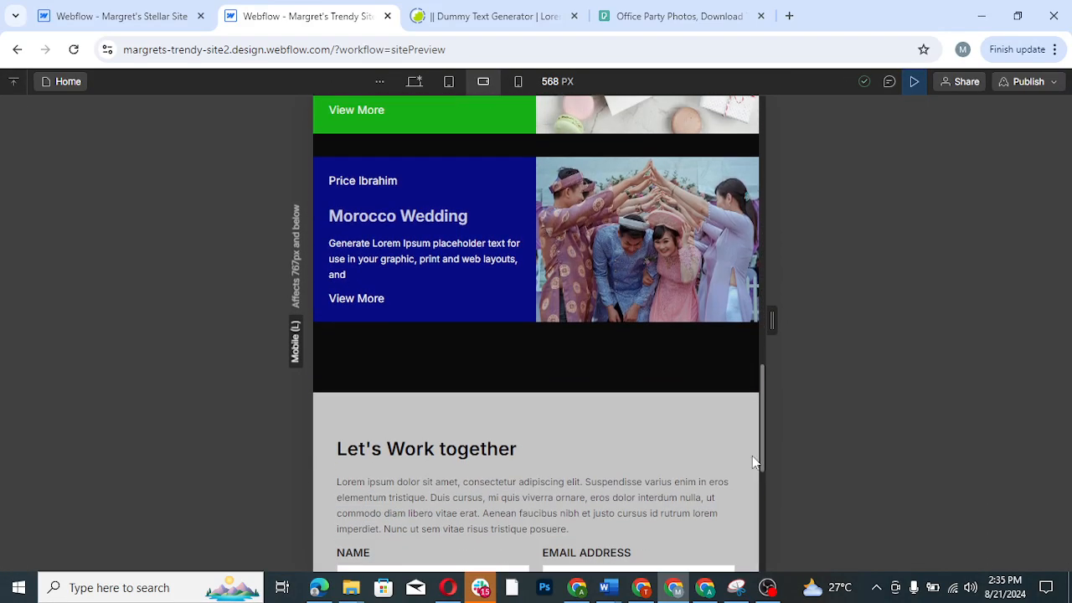
pyautogui.click(149, 28)
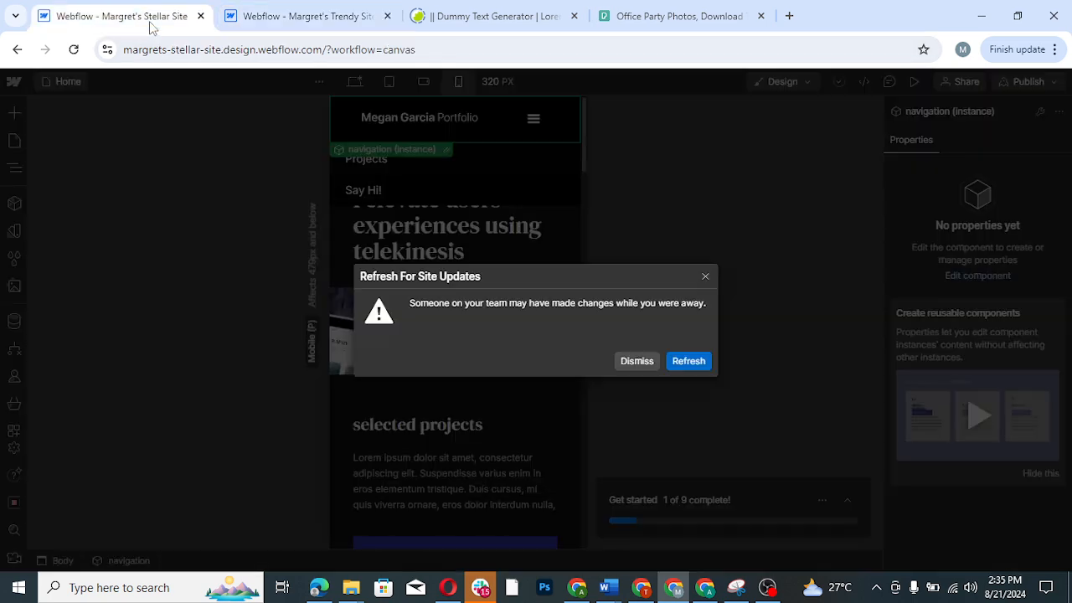
pyautogui.click(685, 366)
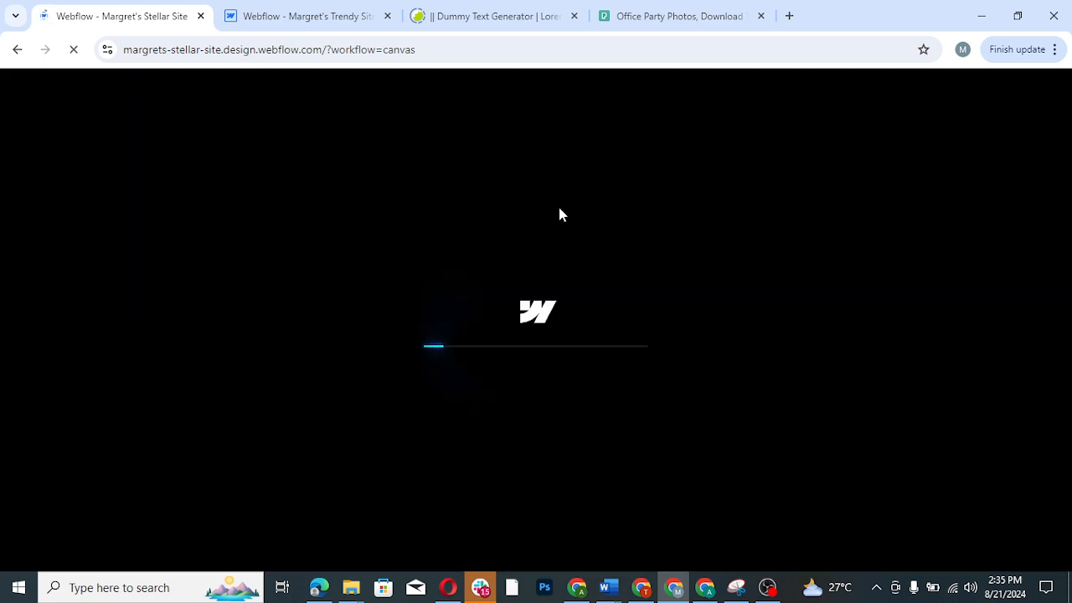
pyautogui.click(325, 25)
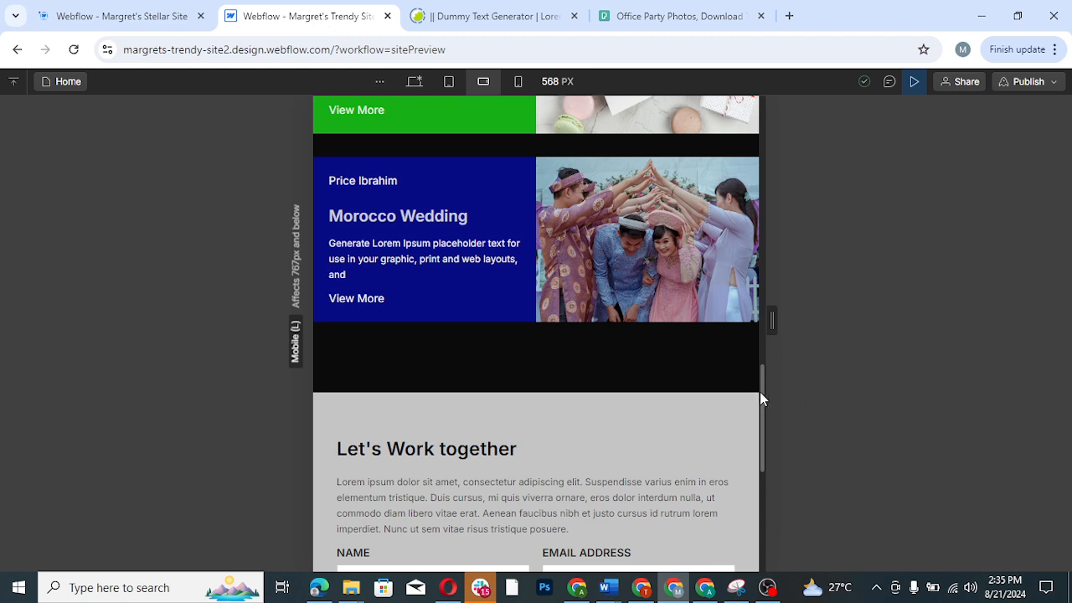
pyautogui.scroll(-2, 762, 434)
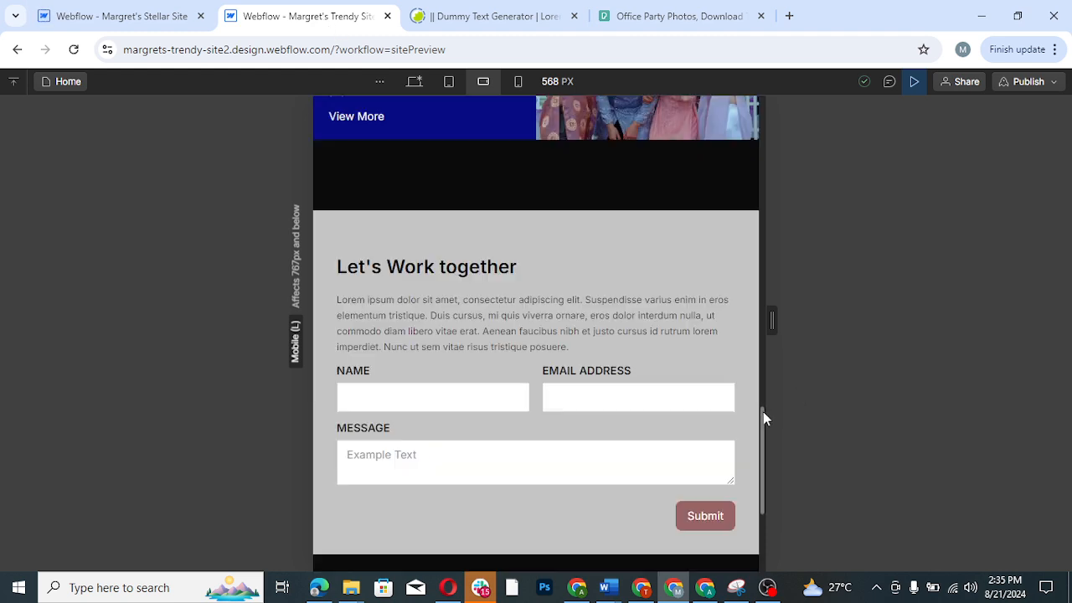
pyautogui.moveTo(762, 448); pyautogui.dragTo(756, 112)
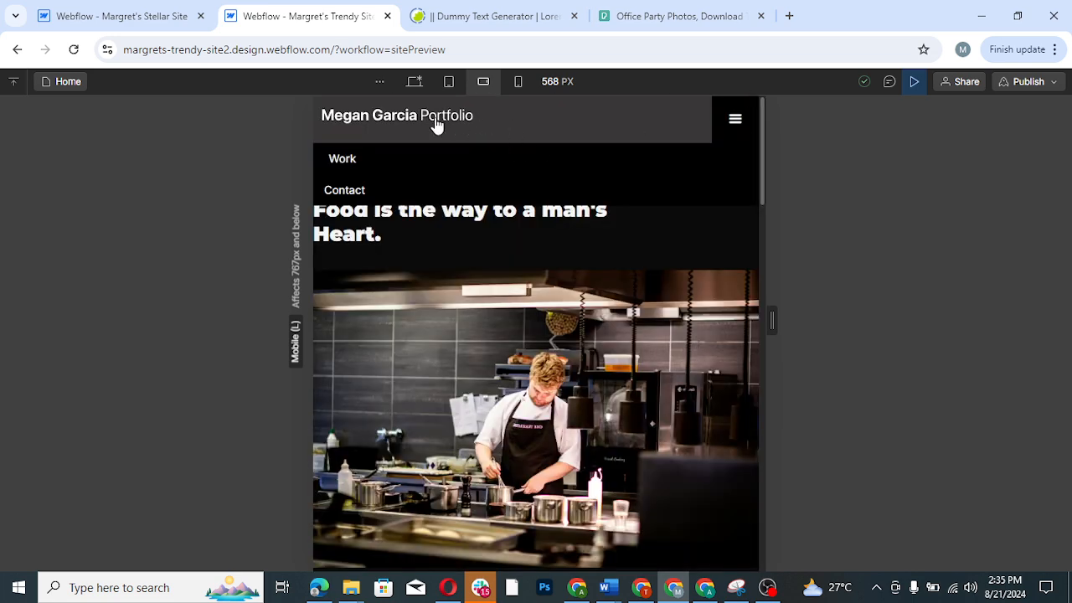
# - Compare the Stellar Site's project section at mobile landscape with the Trendy Site's previewed "My Works" section, and leave the preview
pyautogui.click(100, 10)
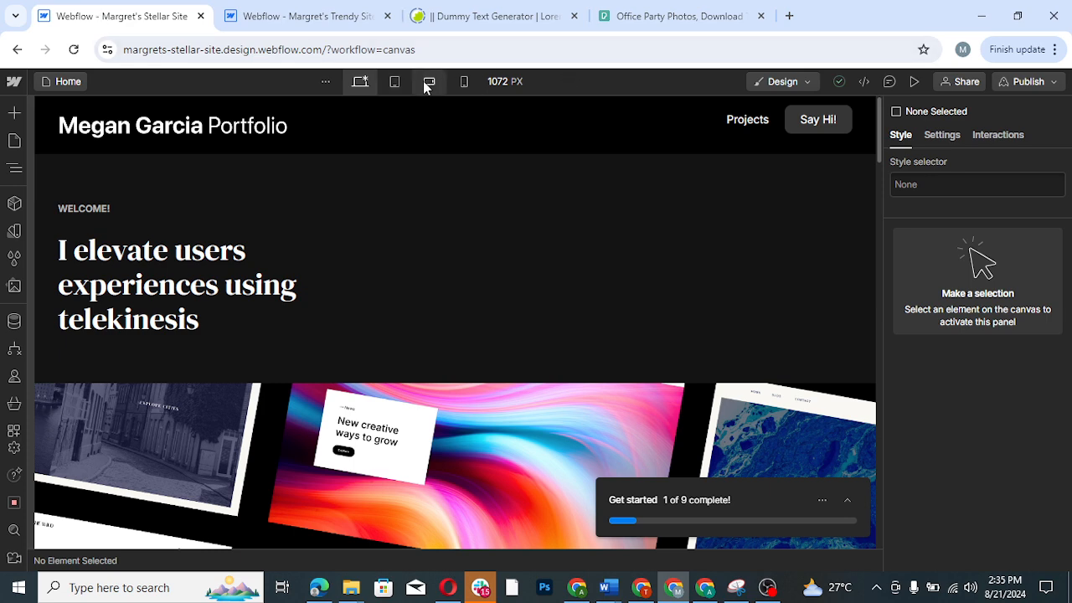
pyautogui.click(423, 81)
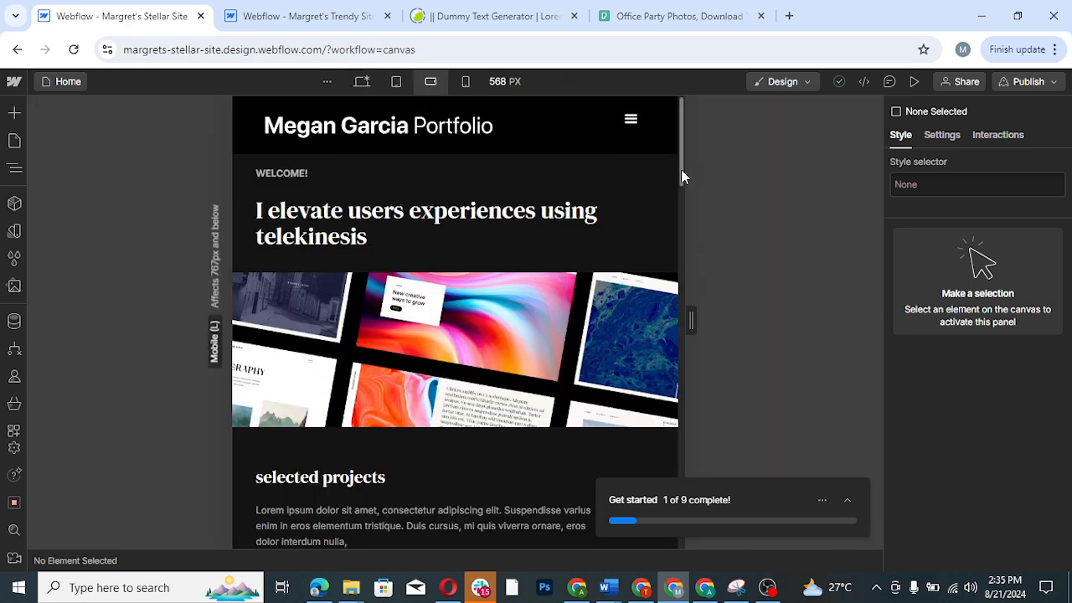
pyautogui.moveTo(680, 170); pyautogui.dragTo(678, 262)
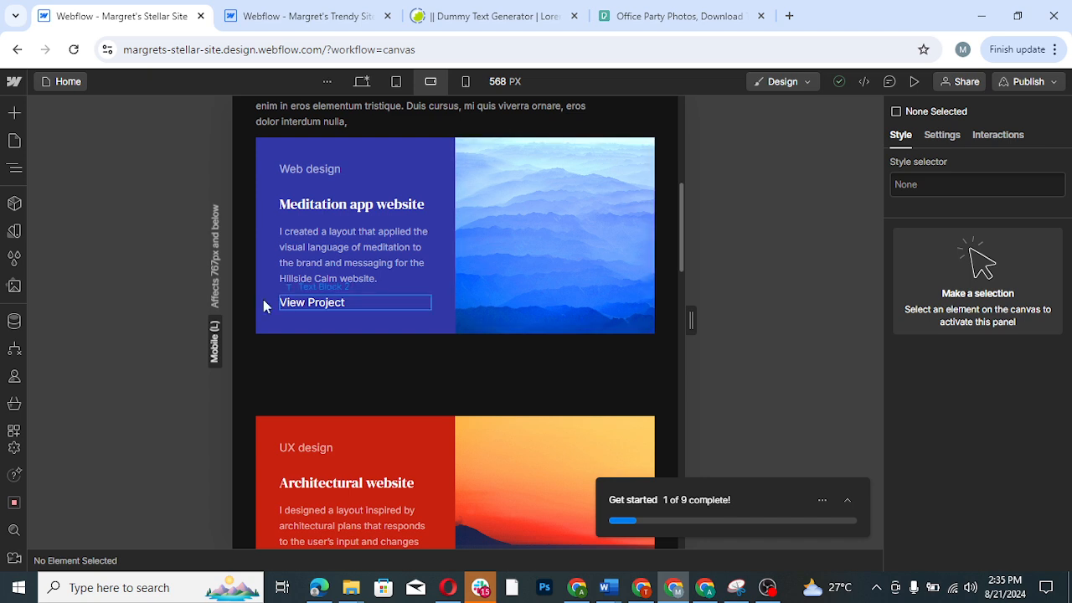
pyautogui.click(304, 17)
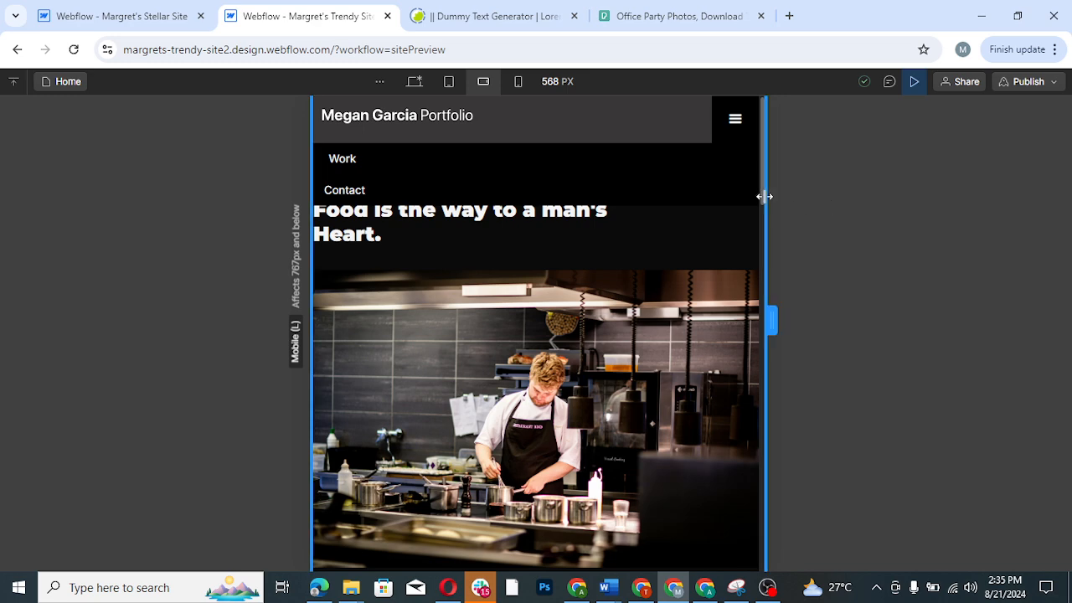
pyautogui.scroll(-5, 767, 252)
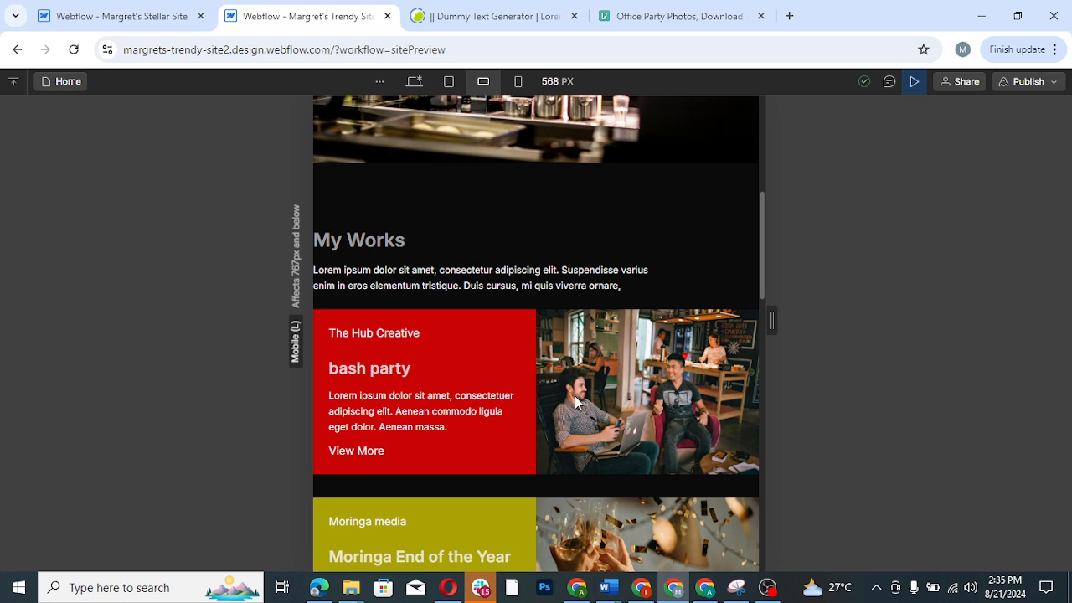
pyautogui.click(914, 82)
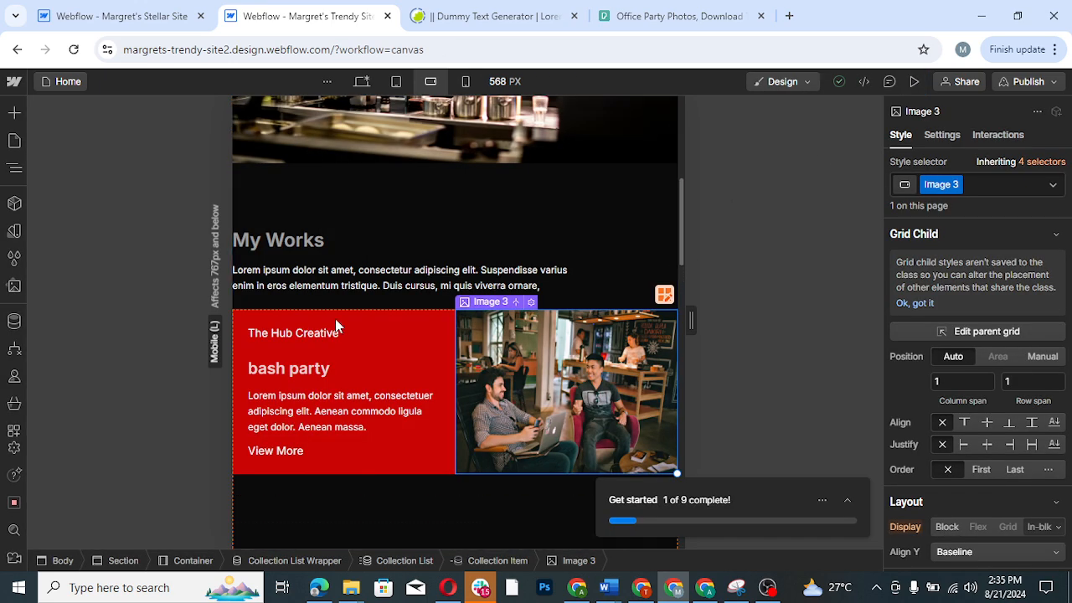
# - Give the container around the "My Works" section 20 px of left padding and 20 px of right padding
pyautogui.click(16, 170)
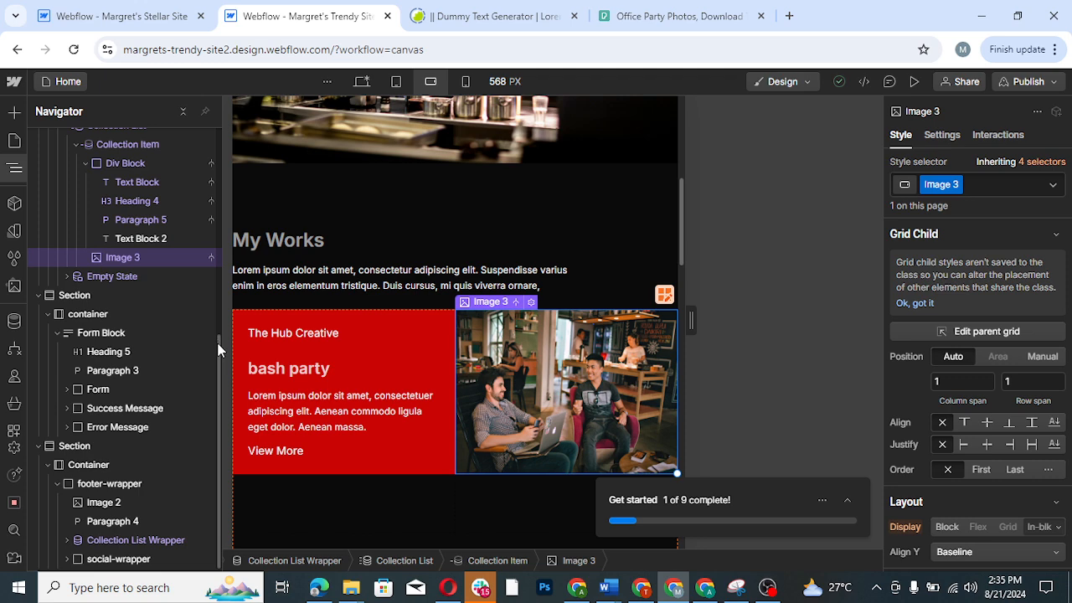
pyautogui.moveTo(216, 323); pyautogui.dragTo(225, 258)
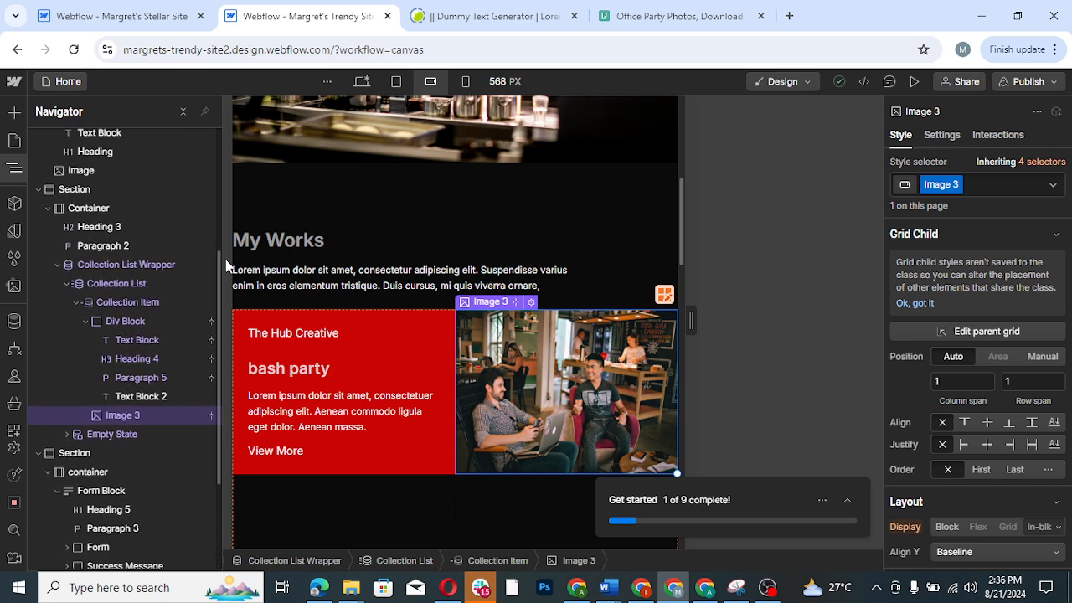
pyautogui.click(109, 213)
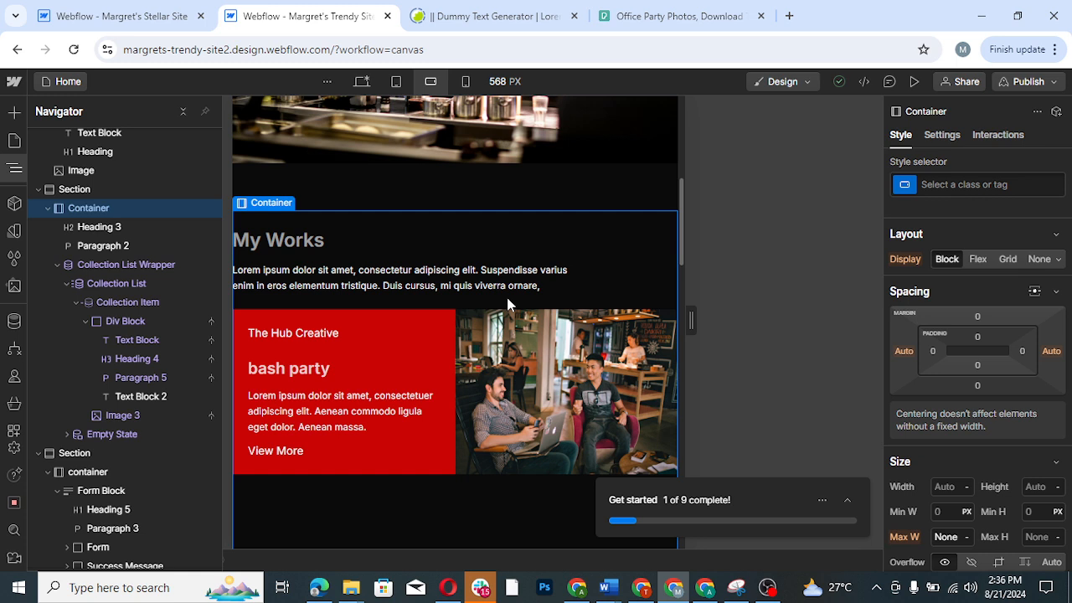
pyautogui.click(933, 351)
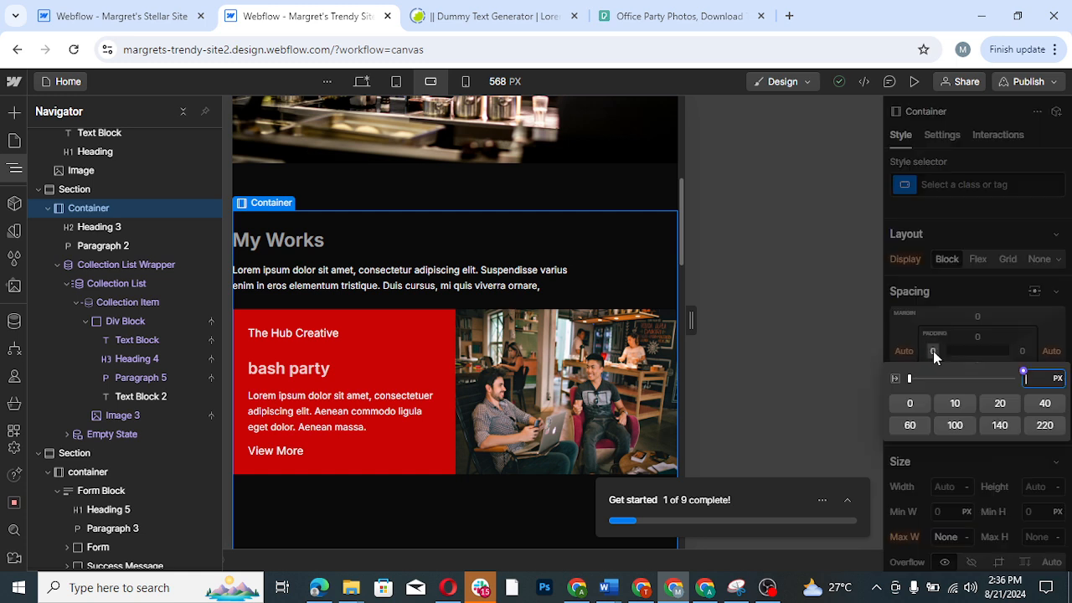
pyautogui.click(998, 404)
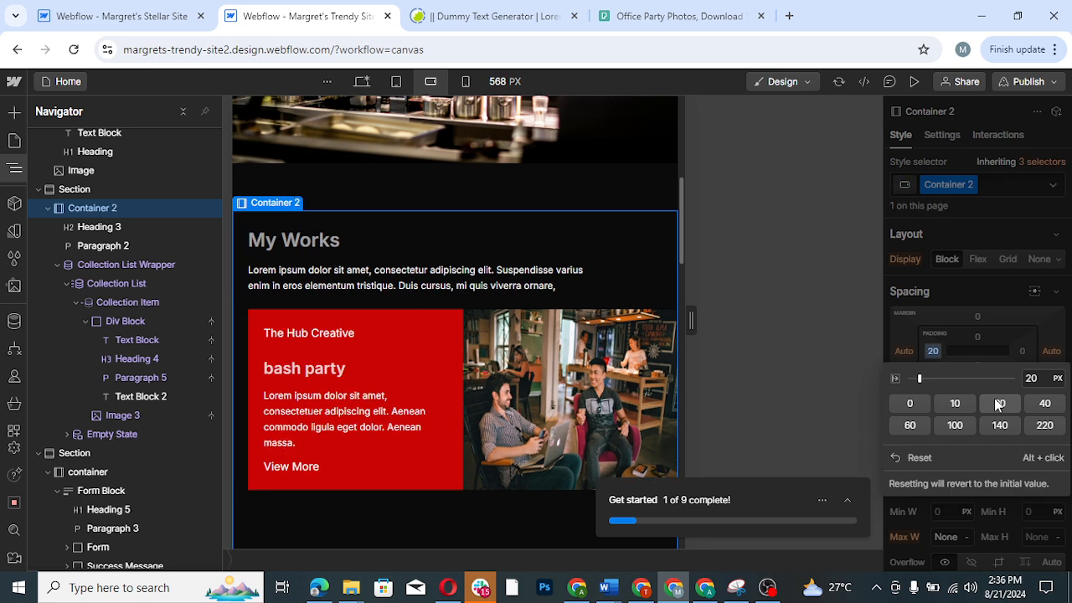
pyautogui.click(1032, 313)
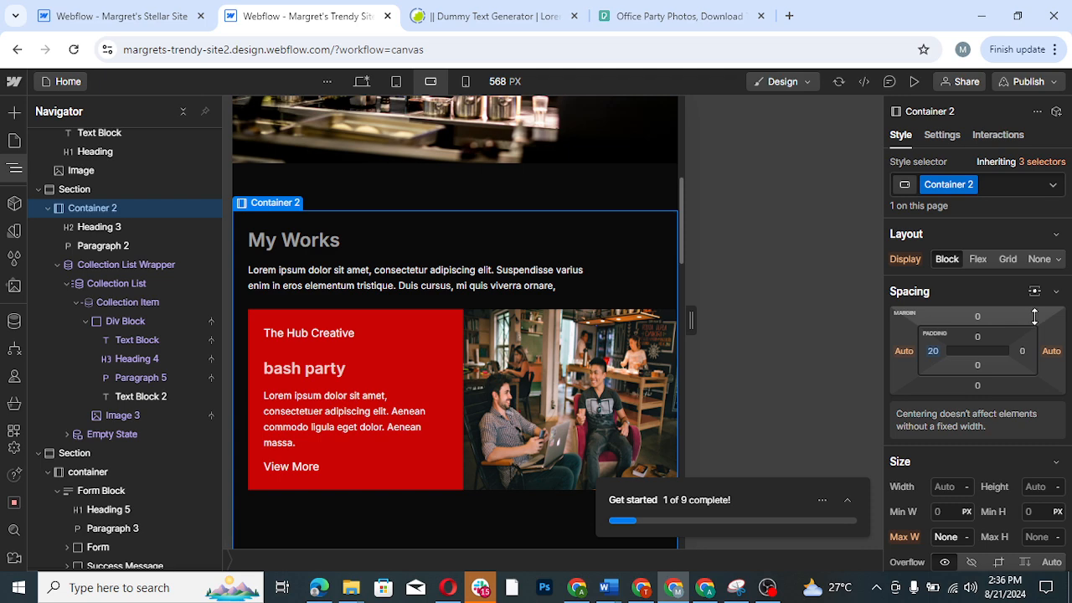
pyautogui.click(1022, 351)
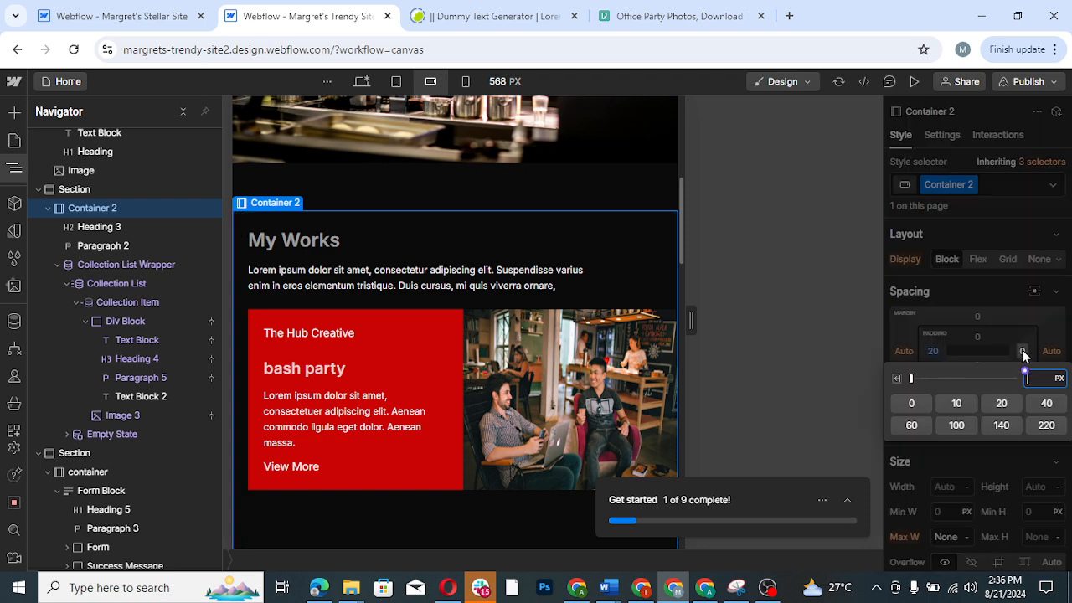
pyautogui.click(996, 405)
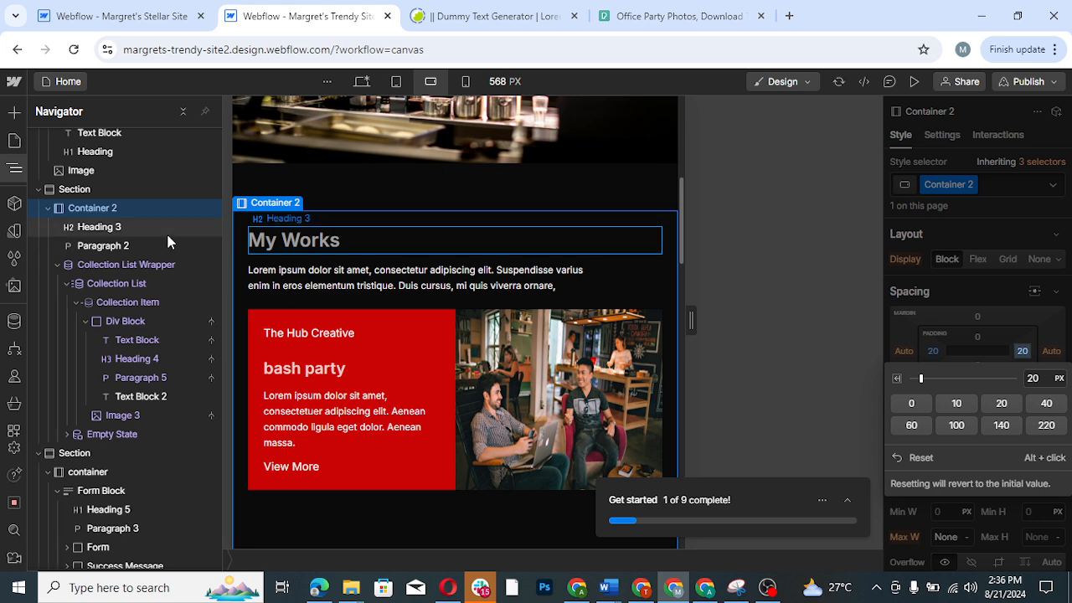
pyautogui.click(13, 170)
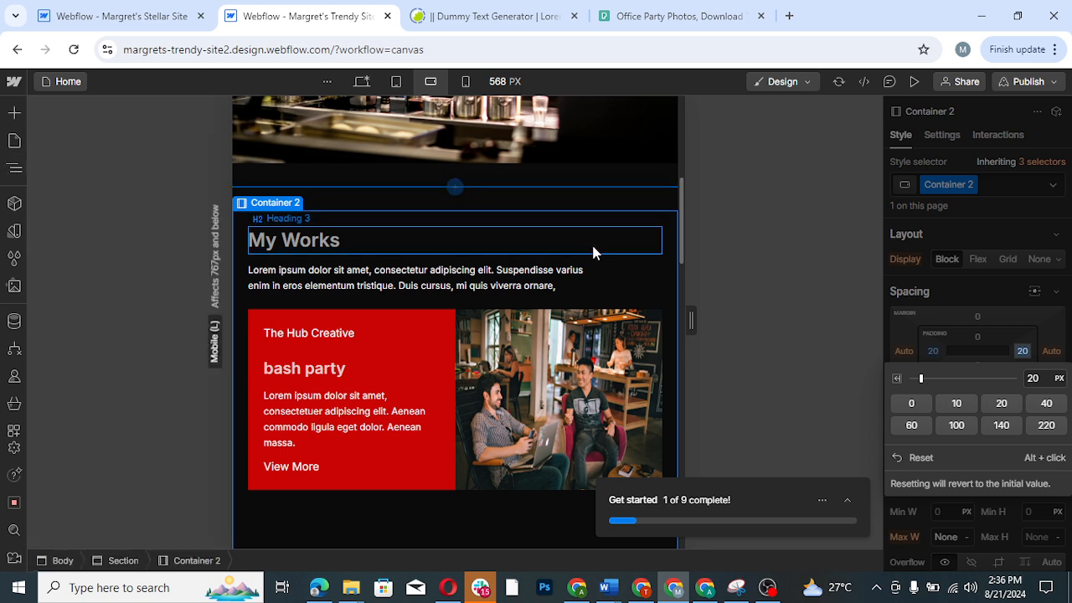
# - Set the bottom padding of the project collection item to 10 px
pyautogui.moveTo(681, 243); pyautogui.dragTo(679, 276)
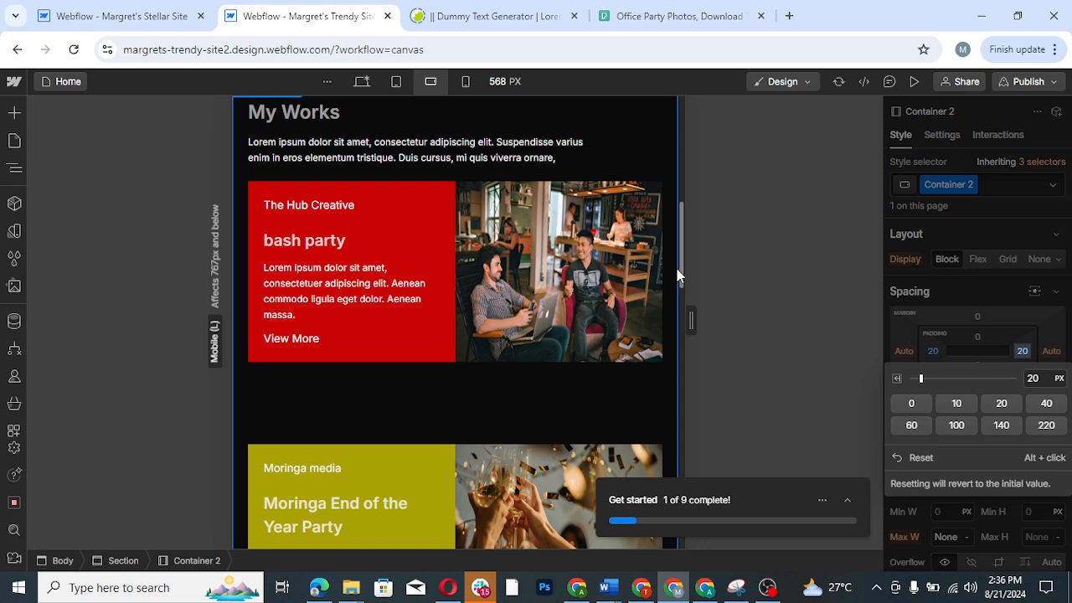
pyautogui.click(417, 374)
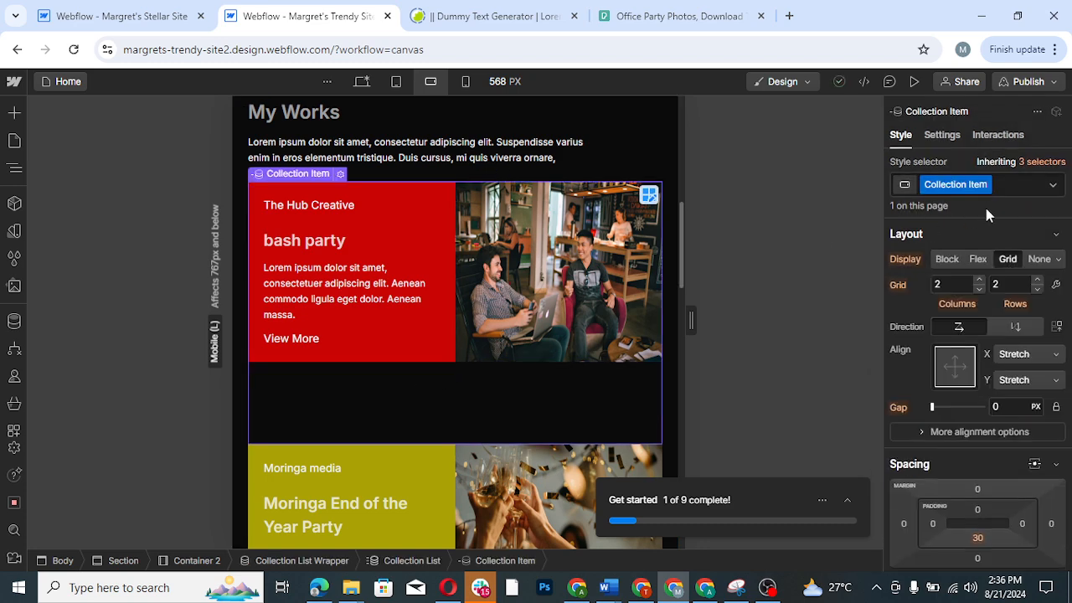
pyautogui.scroll(-2, 982, 419)
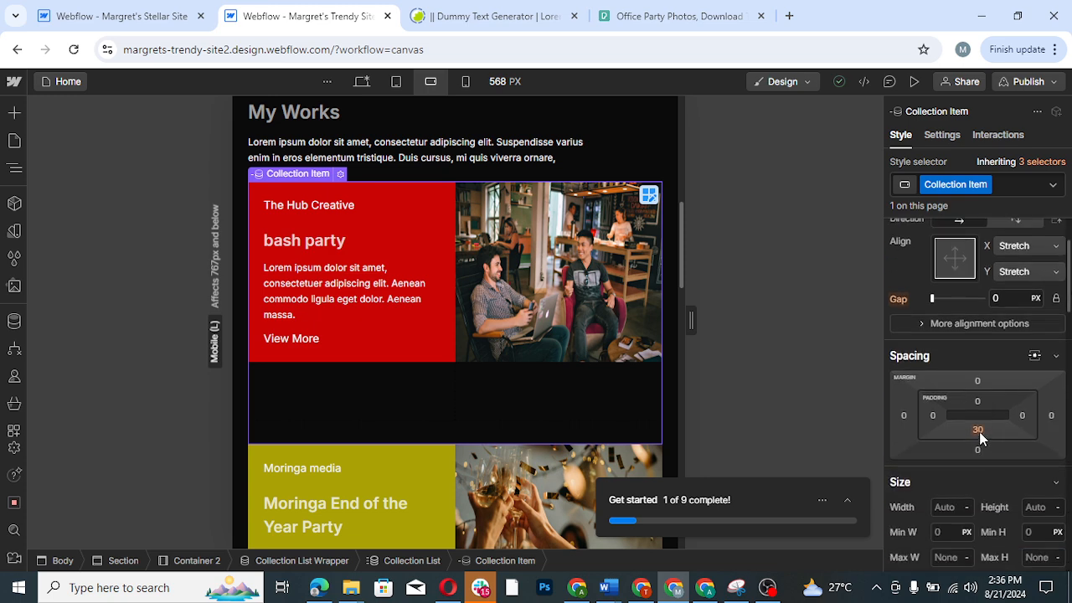
pyautogui.click(978, 429)
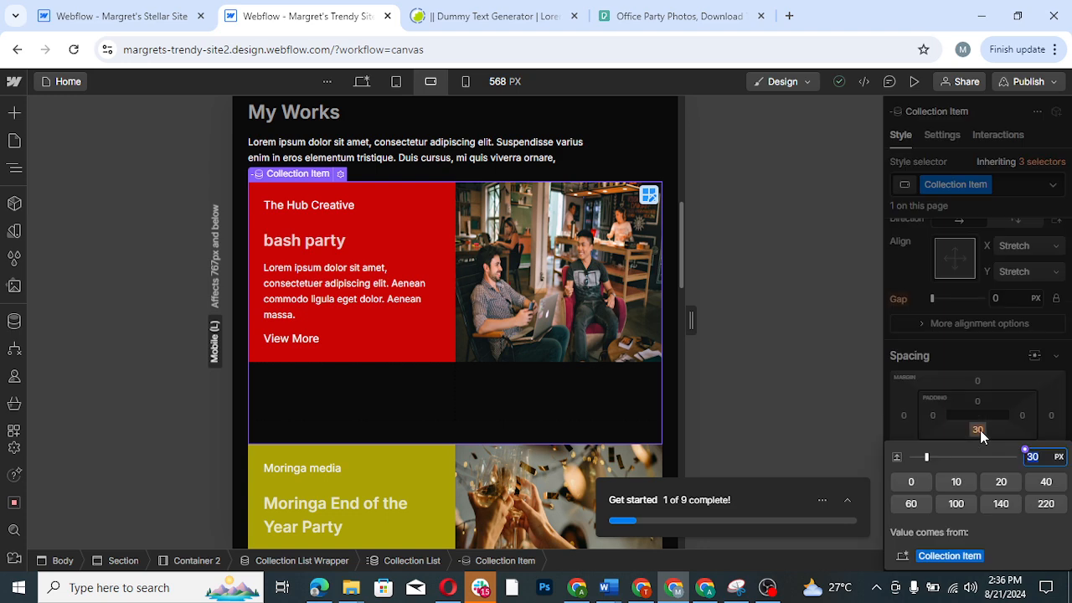
pyautogui.click(960, 486)
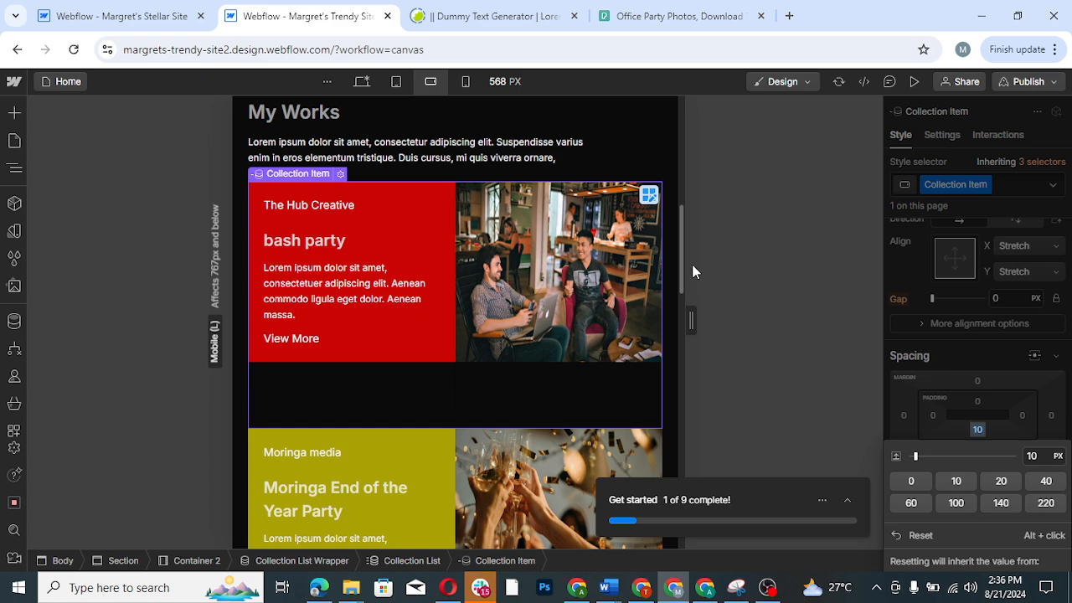
# - Switch to the mobile portrait breakpoint and set the bottom padding of the hero section with the chef image to 10 px
pyautogui.moveTo(681, 259); pyautogui.dragTo(682, 370)
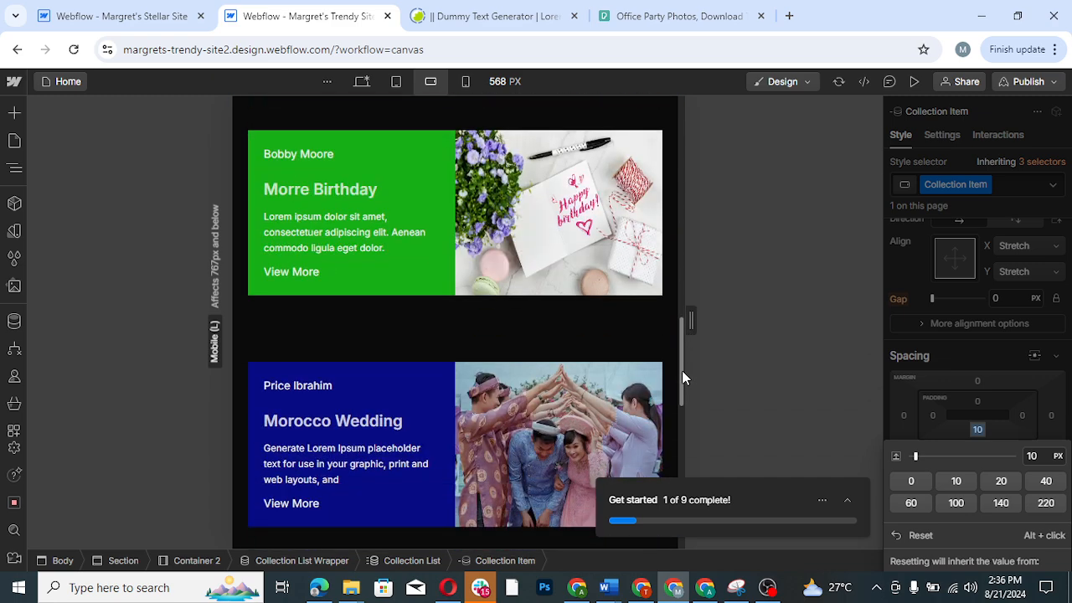
pyautogui.click(466, 81)
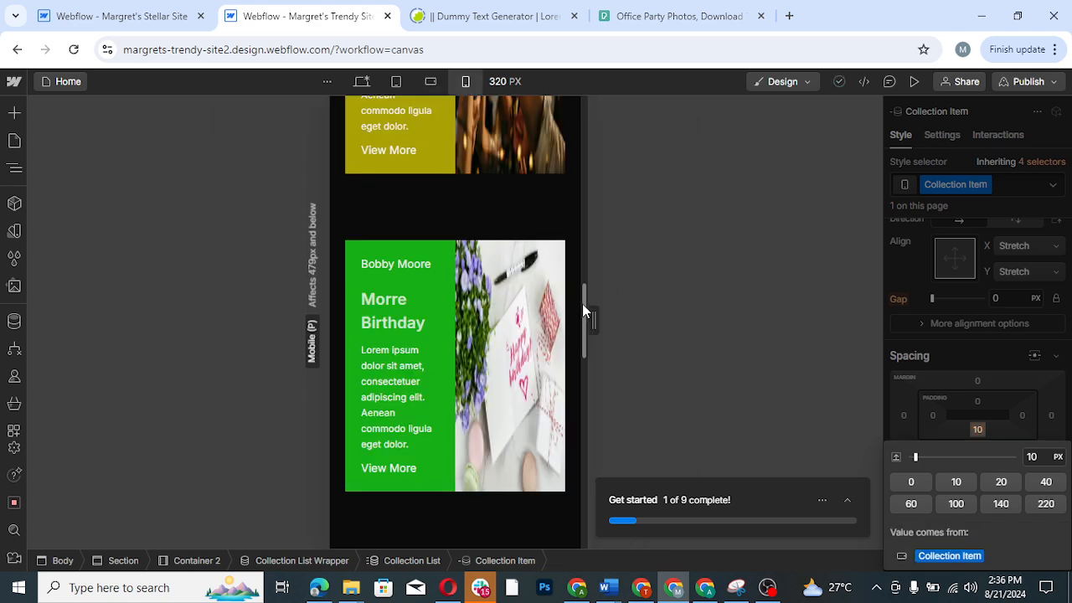
pyautogui.moveTo(582, 305); pyautogui.dragTo(586, 138)
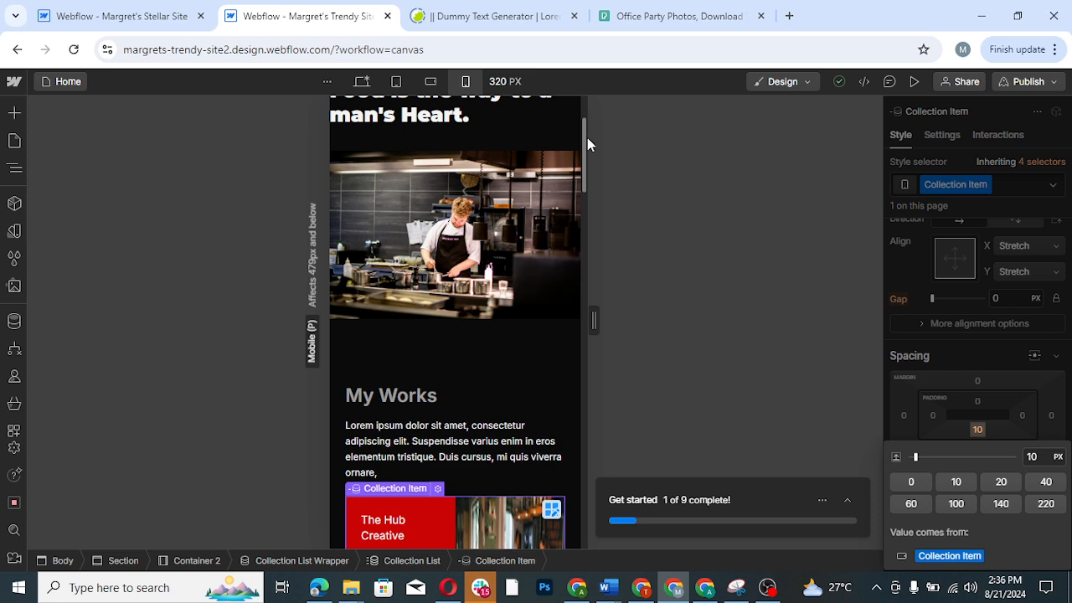
pyautogui.click(423, 368)
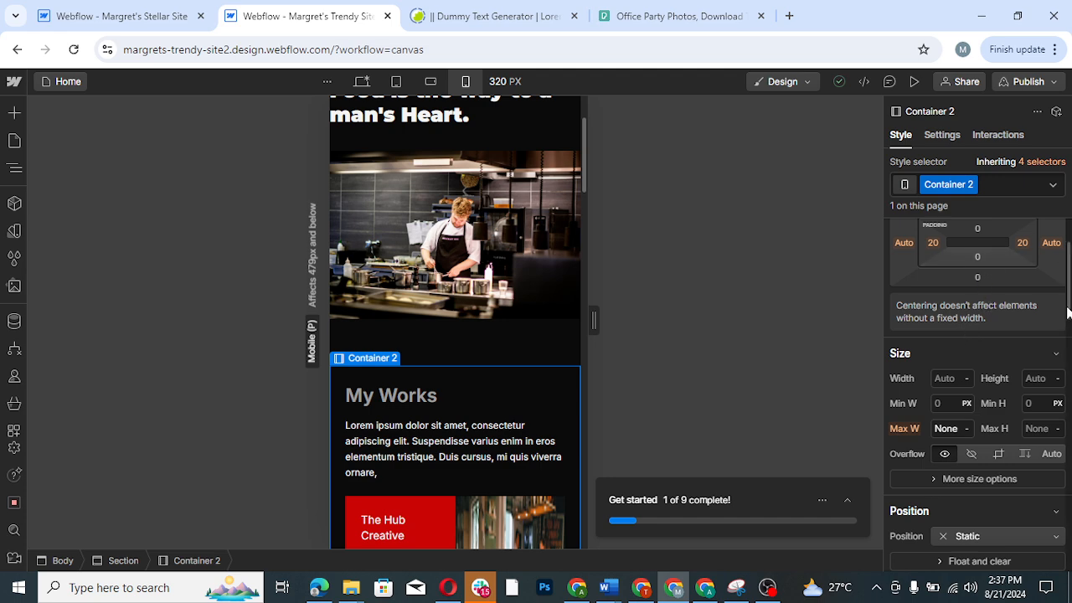
pyautogui.moveTo(1066, 312); pyautogui.dragTo(1067, 288)
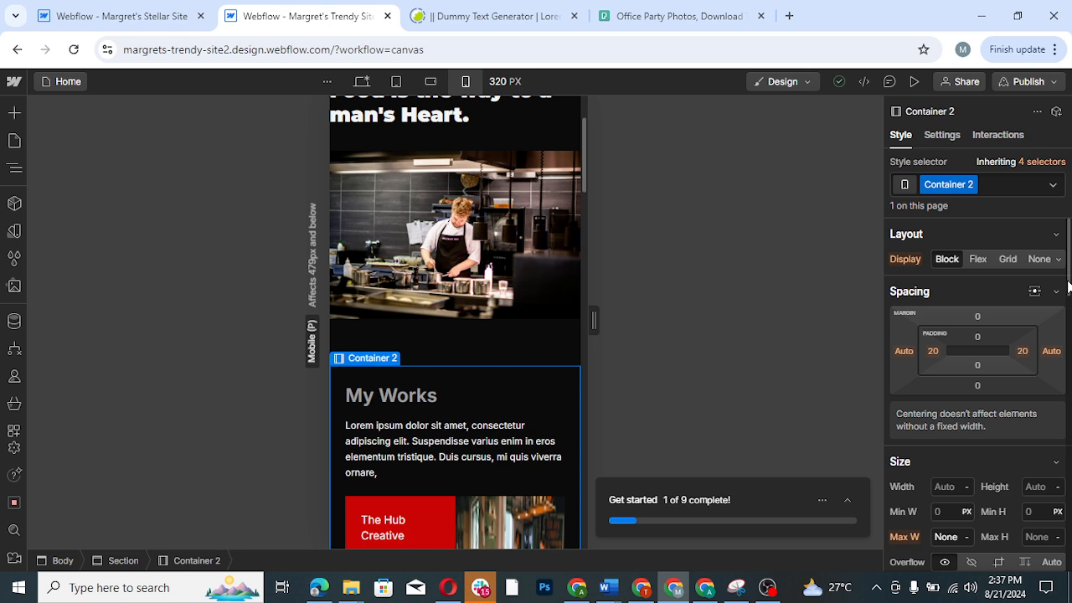
pyautogui.click(532, 329)
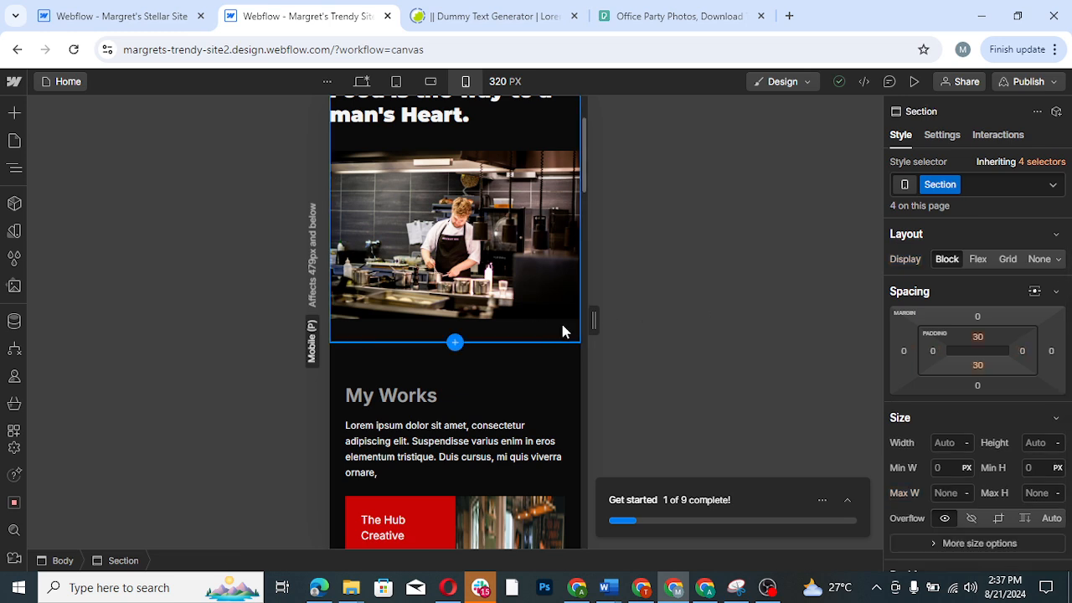
pyautogui.click(975, 365)
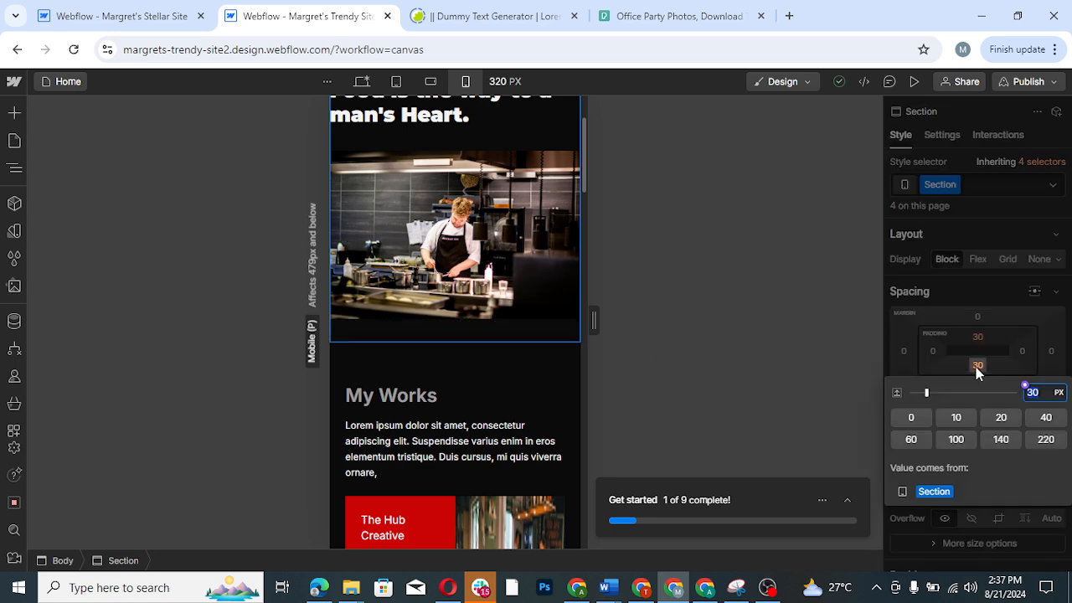
pyautogui.click(955, 418)
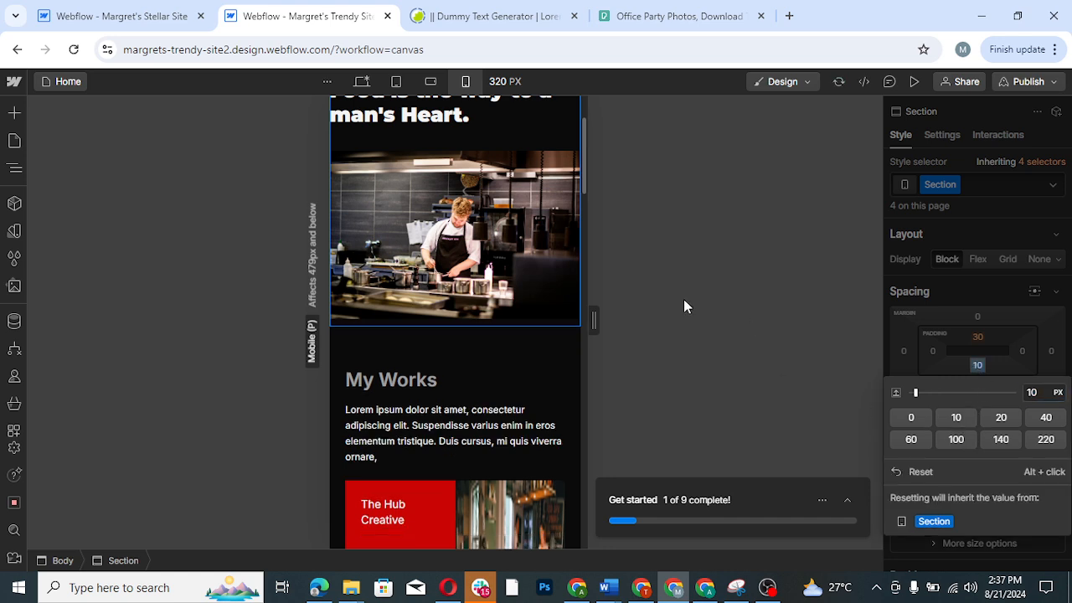
# - Delete the second grid column of the "My Works" collection item so each project's text and image stack in one column
pyautogui.moveTo(581, 181); pyautogui.dragTo(590, 243)
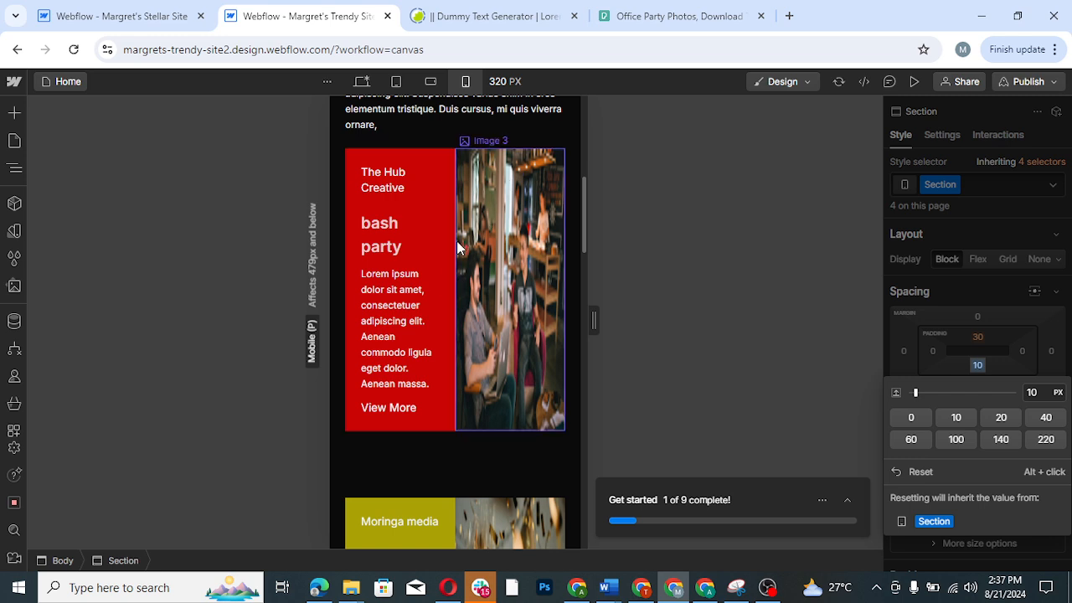
pyautogui.click(15, 170)
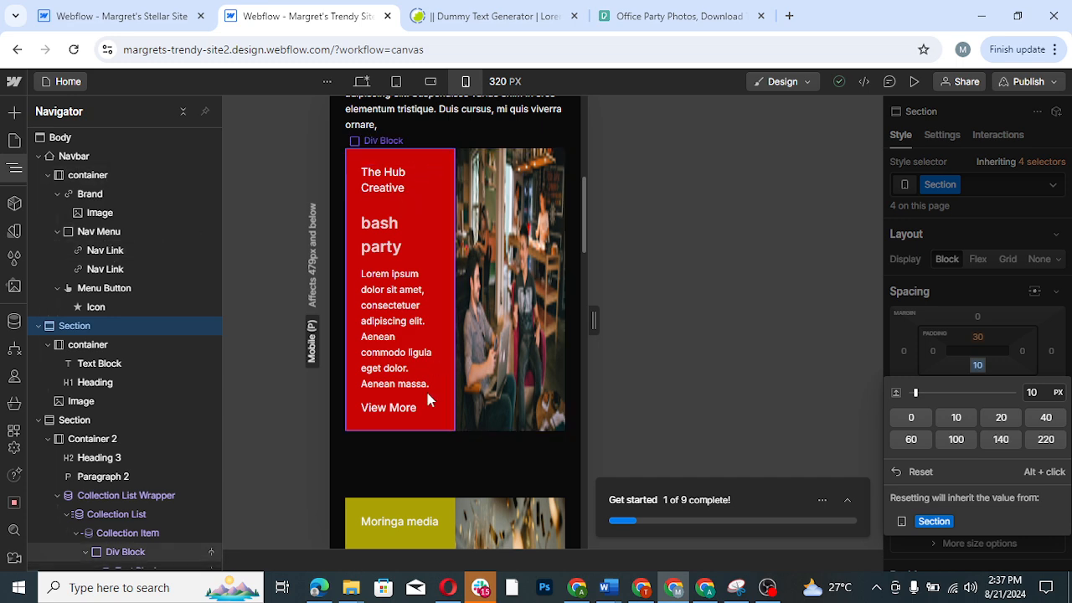
pyautogui.click(448, 452)
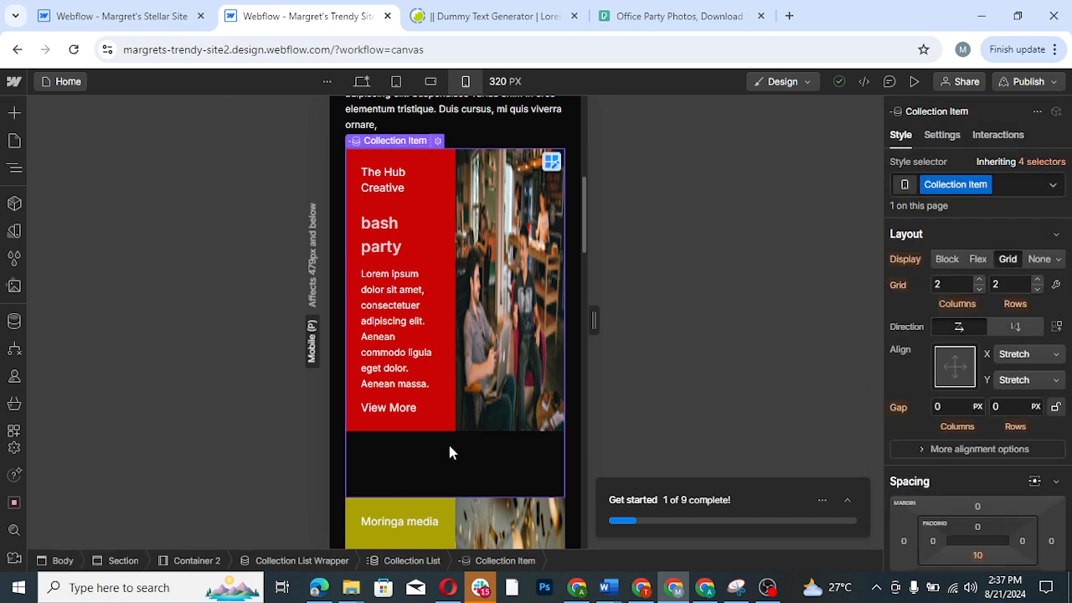
pyautogui.click(553, 162)
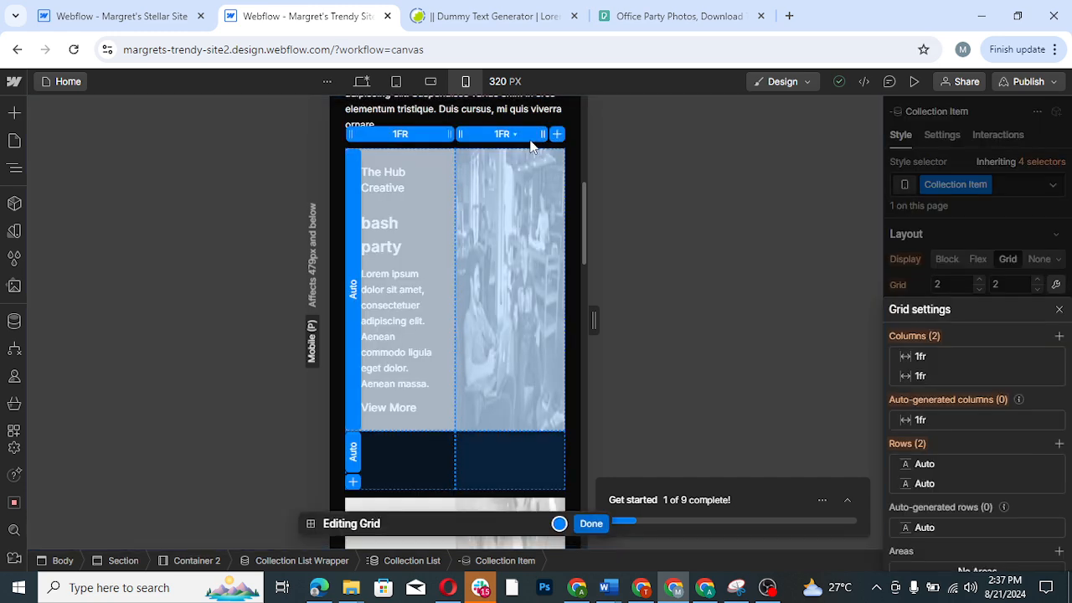
pyautogui.click(531, 138)
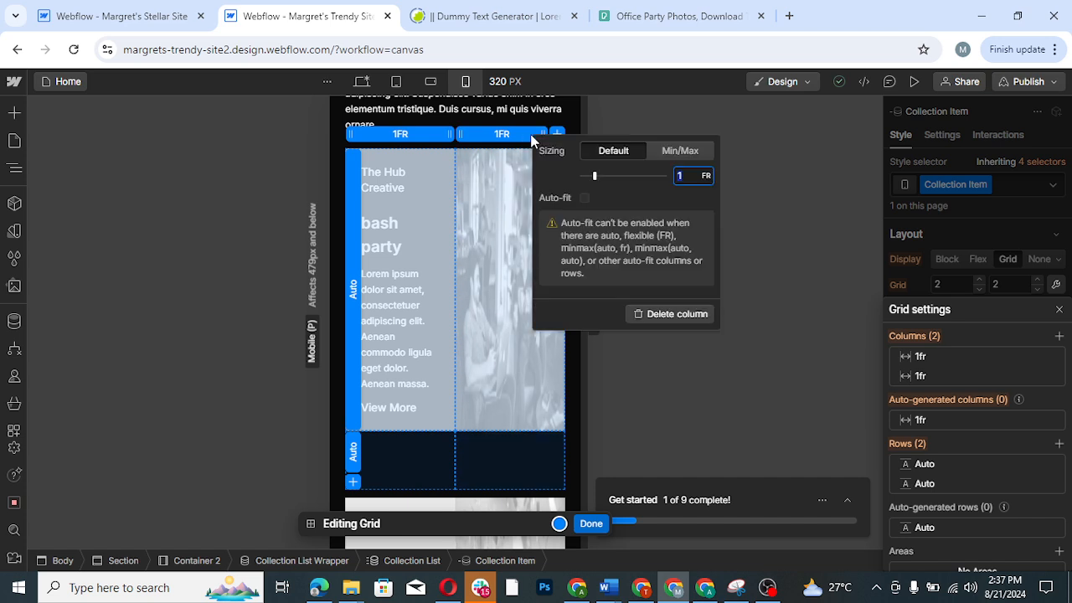
pyautogui.click(682, 314)
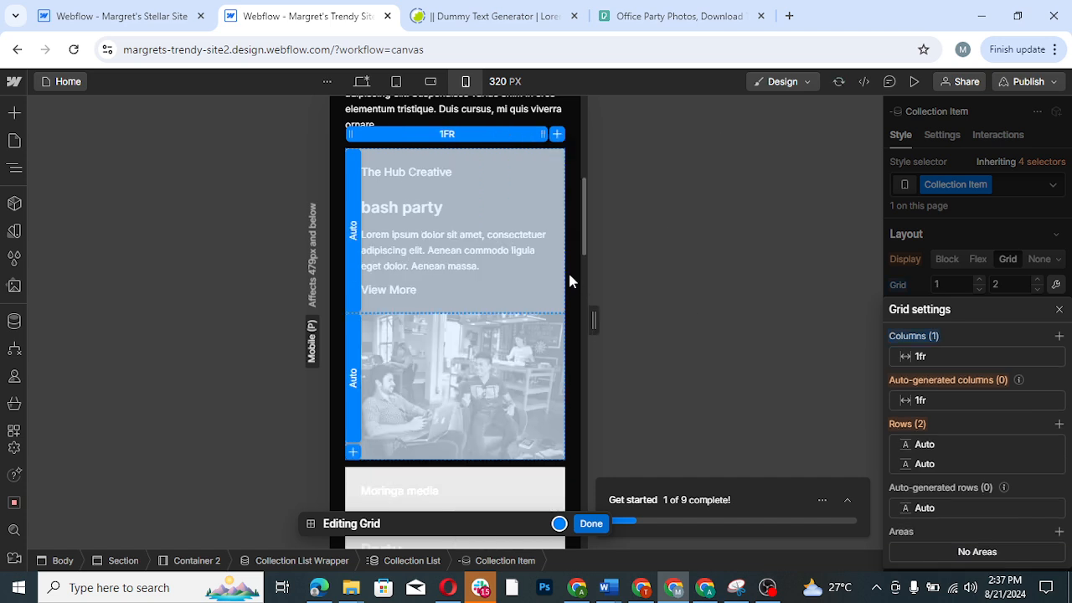
pyautogui.click(595, 527)
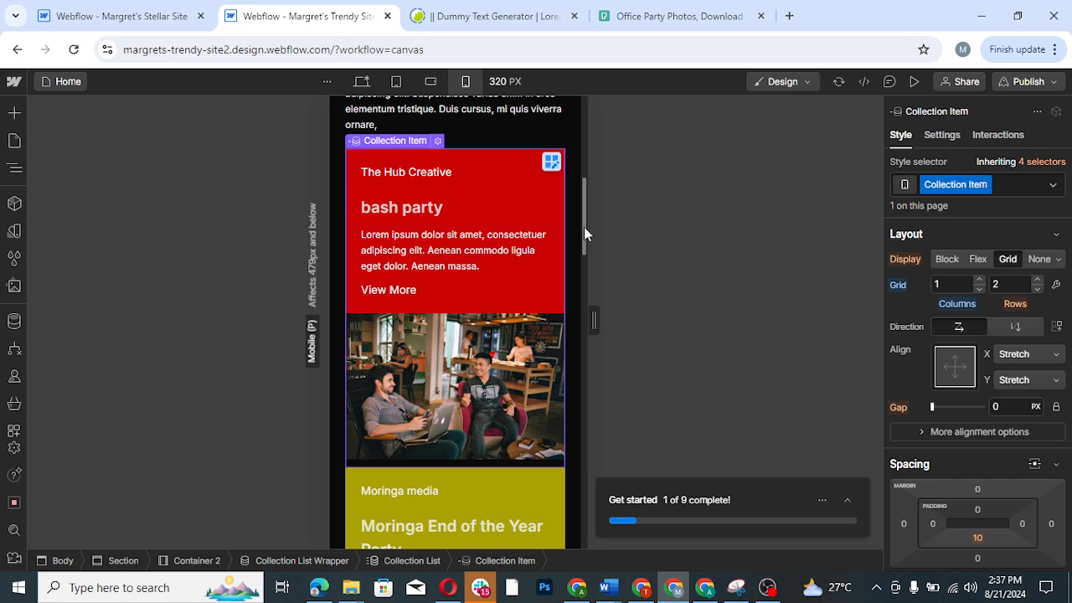
# - Shrink the portfolio logo image in the navbar to about 70% of its width
pyautogui.moveTo(583, 228); pyautogui.dragTo(586, 125)
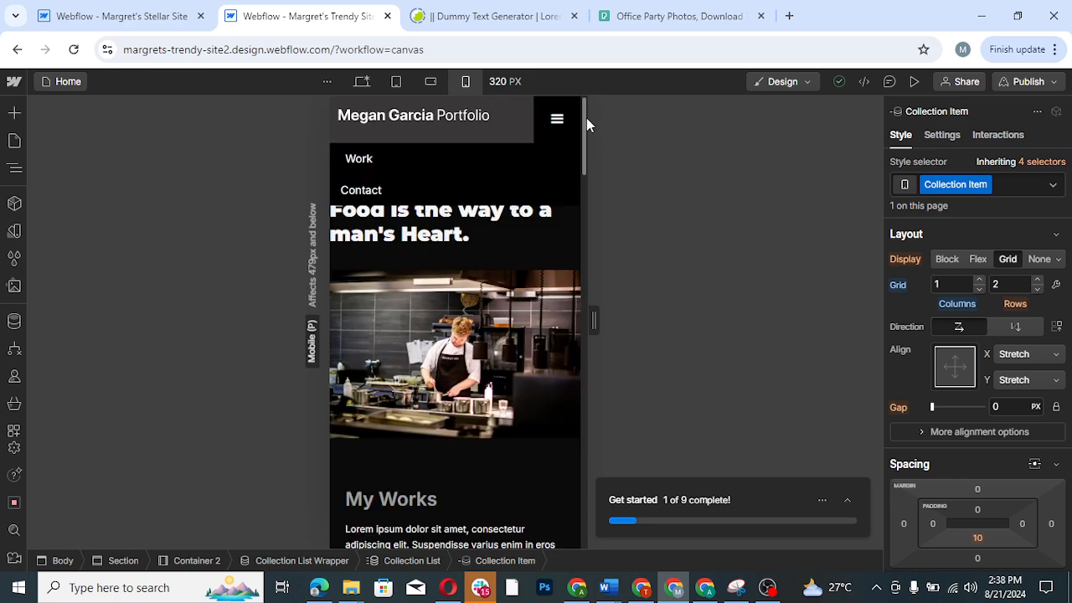
pyautogui.click(482, 121)
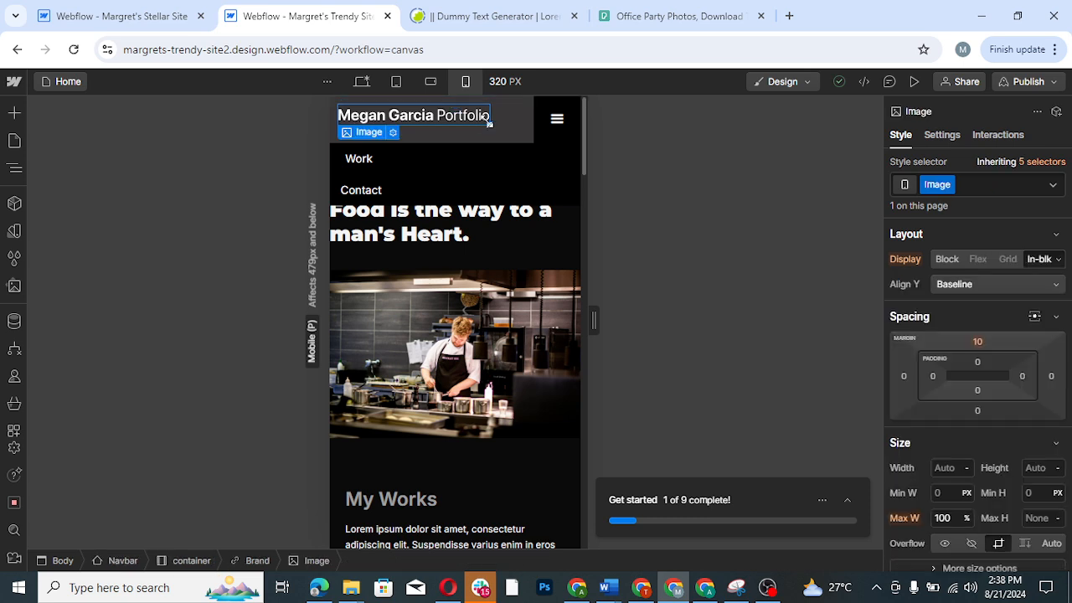
pyautogui.moveTo(488, 123); pyautogui.dragTo(445, 116)
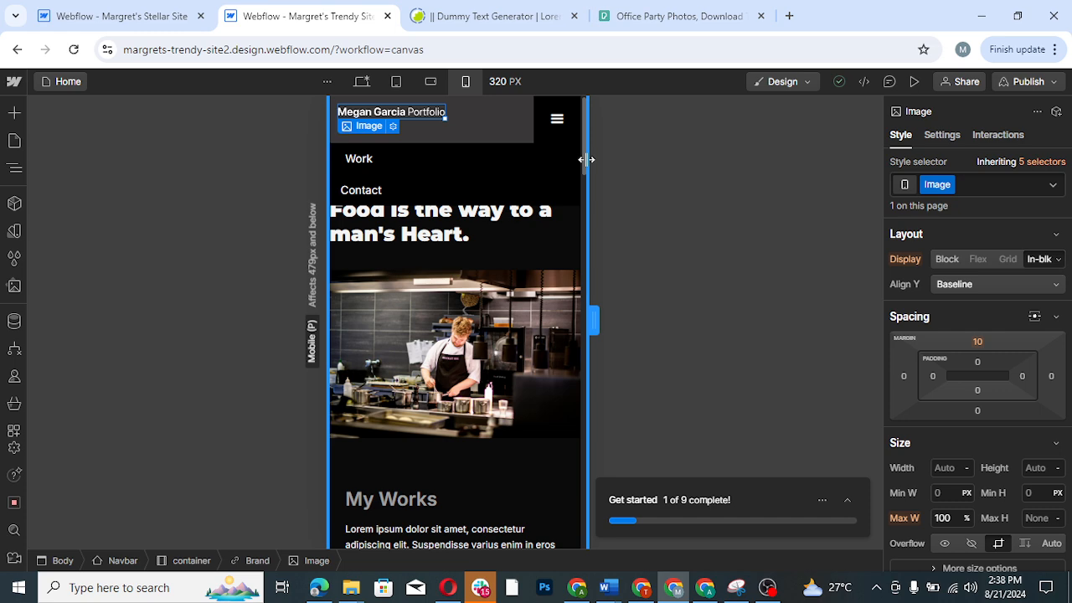
# - Delete the second column of the contact form's grid so the name and email address fields stack in one column
pyautogui.moveTo(583, 160); pyautogui.dragTo(581, 466)
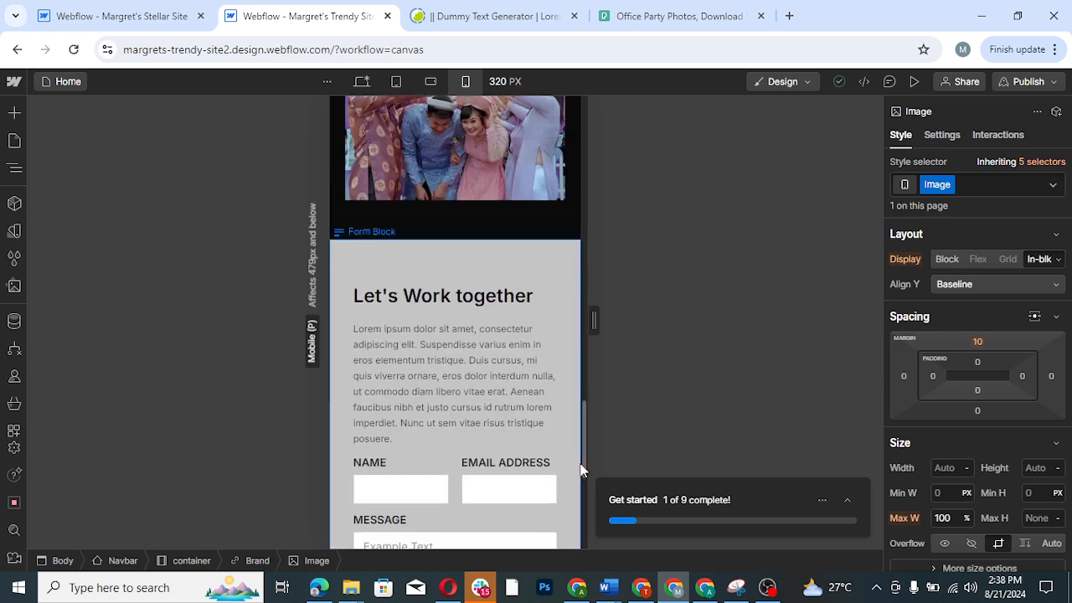
pyautogui.click(453, 469)
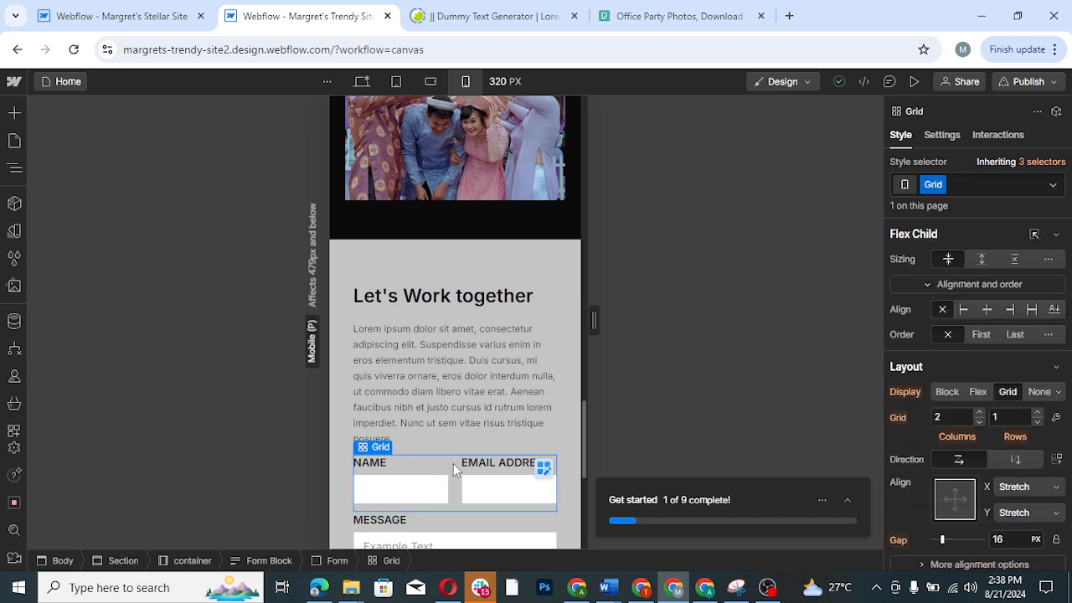
pyautogui.click(544, 470)
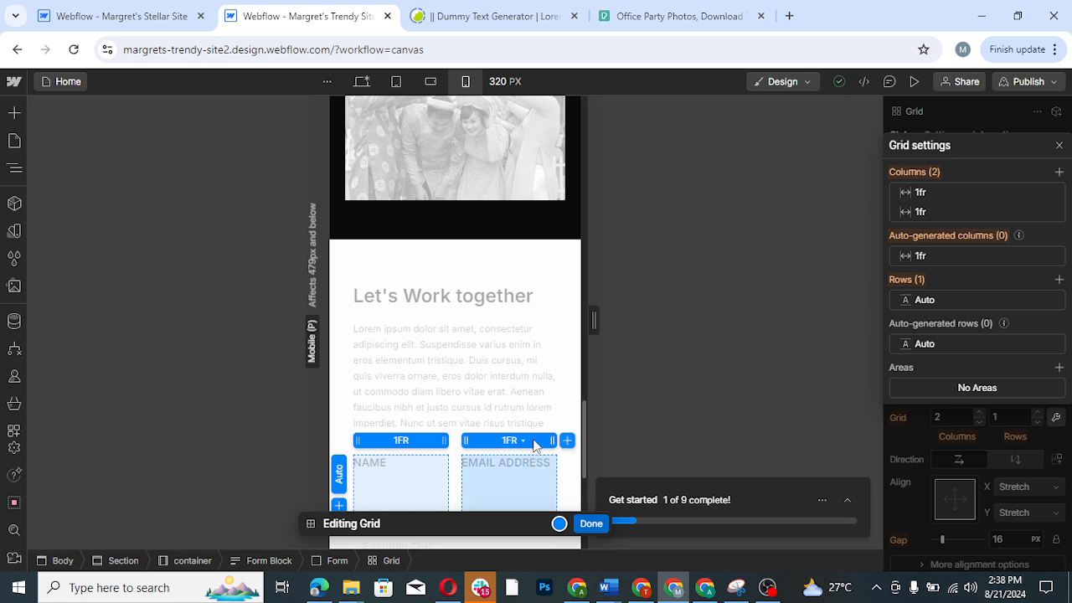
pyautogui.click(530, 445)
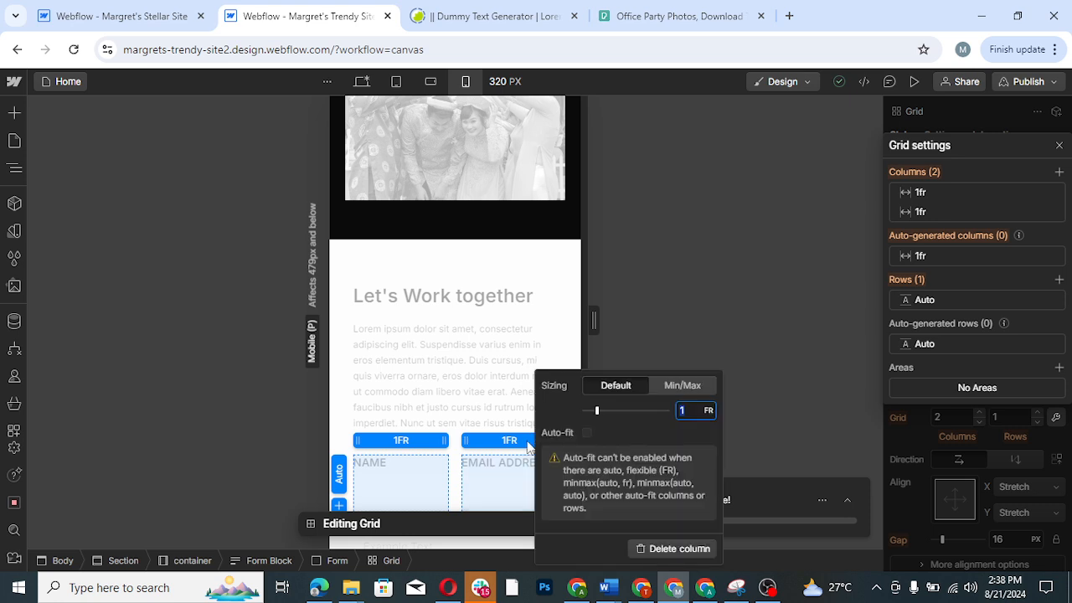
pyautogui.click(529, 445)
pyautogui.click(528, 446)
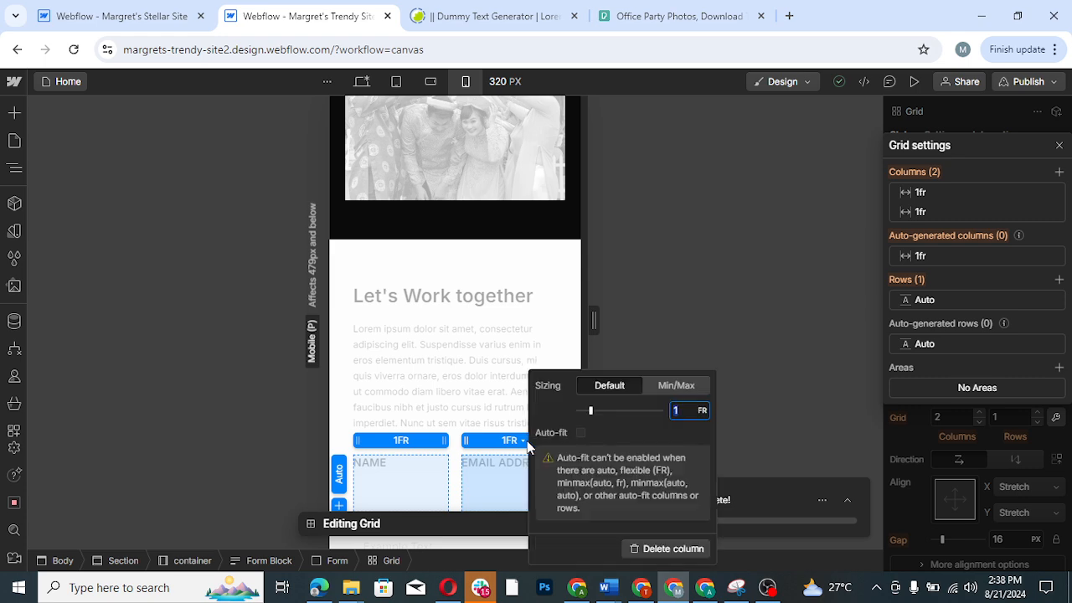
pyautogui.click(691, 550)
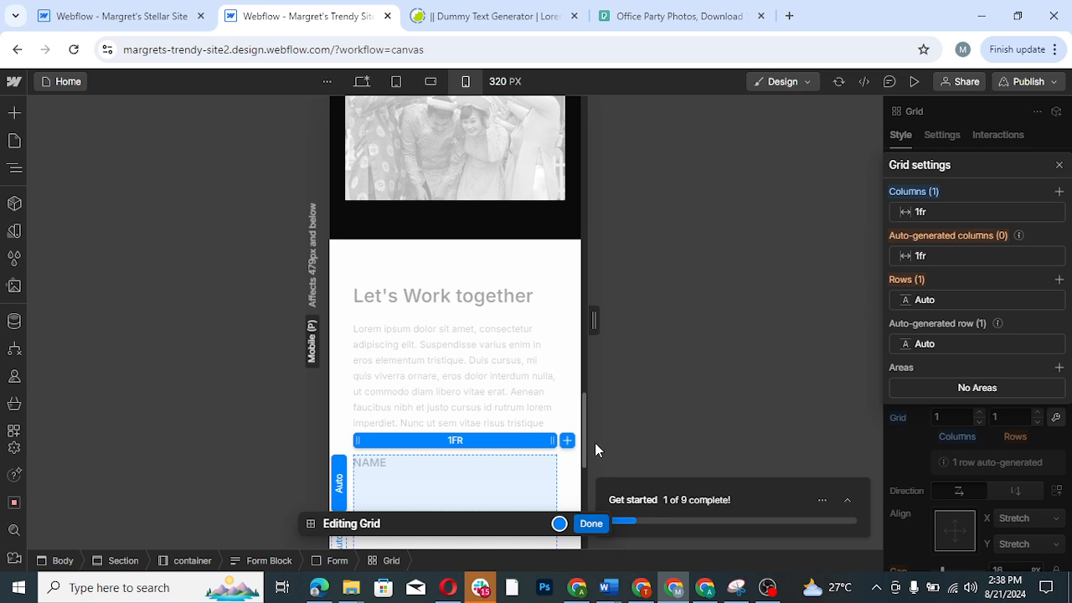
pyautogui.scroll(-5, 583, 436)
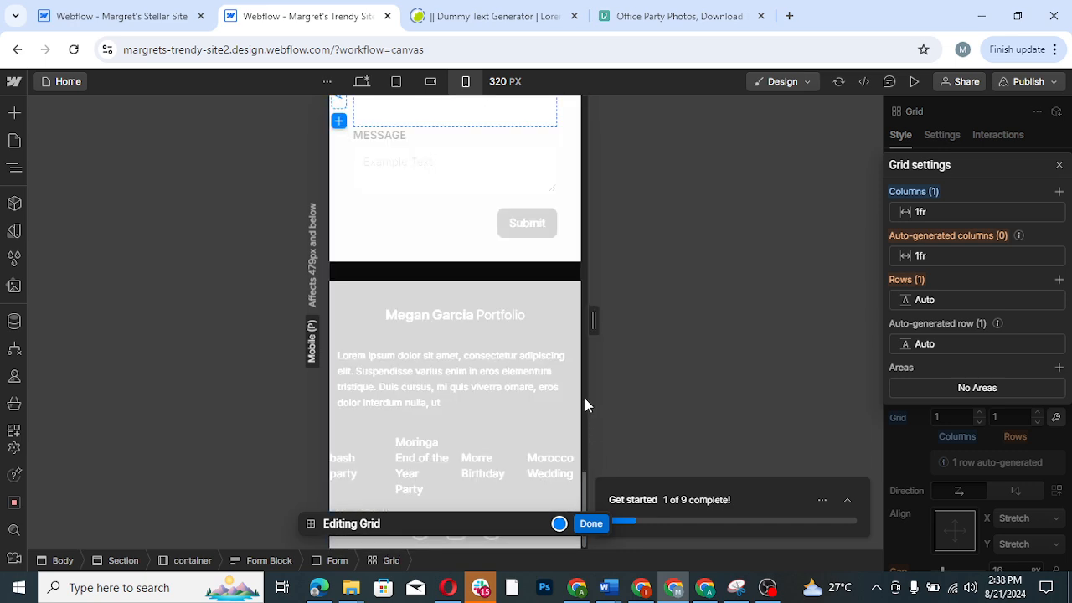
pyautogui.click(590, 523)
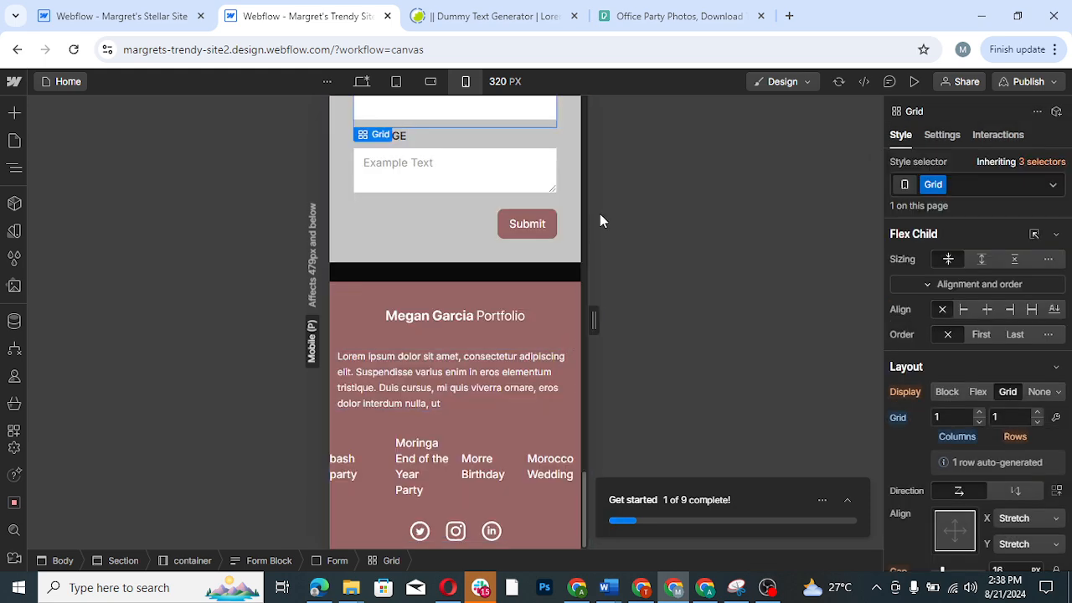
# - Set the contact form's Submit button alignment to stretch across the full form width
pyautogui.moveTo(583, 484); pyautogui.dragTo(591, 450)
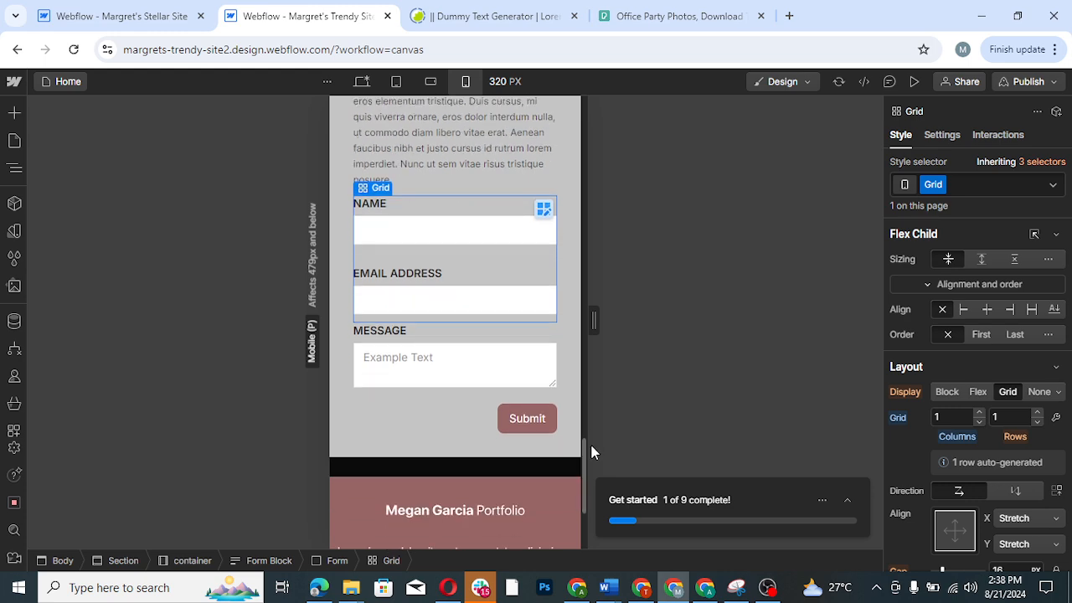
pyautogui.click(533, 428)
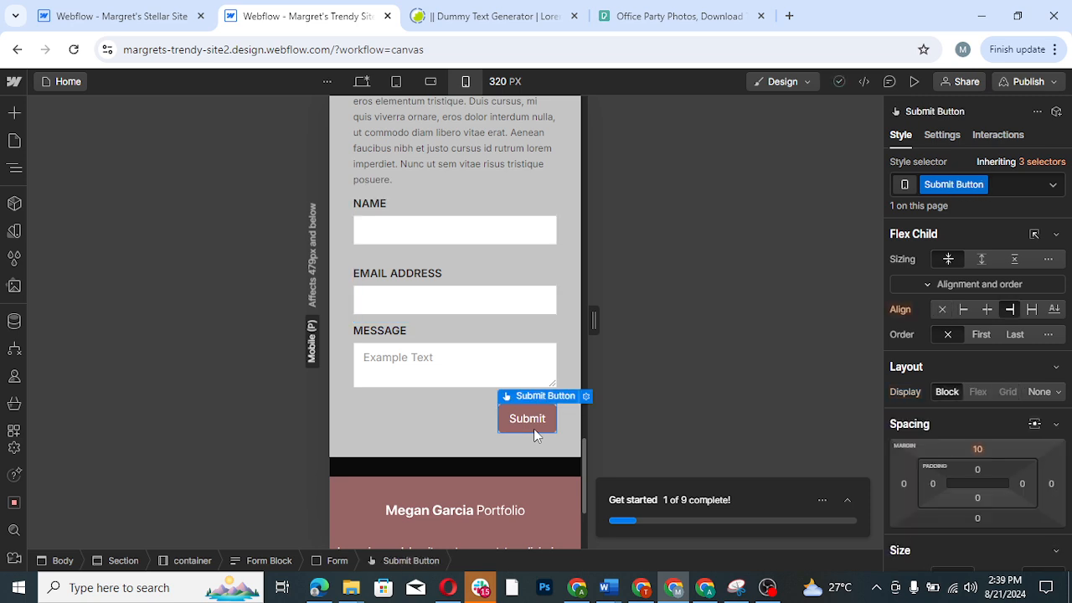
pyautogui.click(1031, 310)
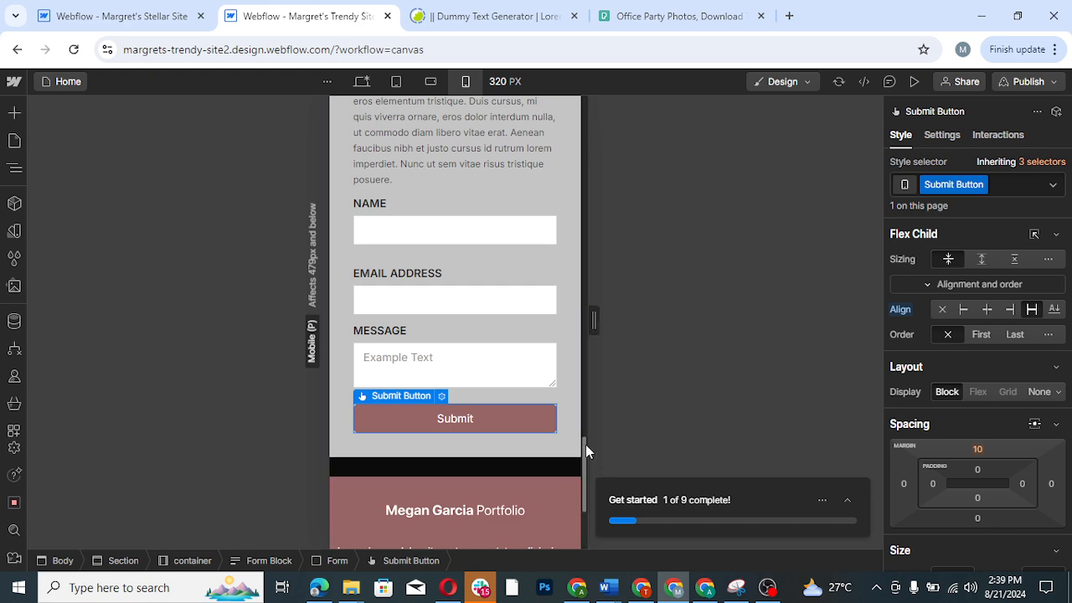
# - Try adding two more columns to the grid of the footer's collection list, undo them and leave grid editing
pyautogui.moveTo(586, 444); pyautogui.dragTo(584, 513)
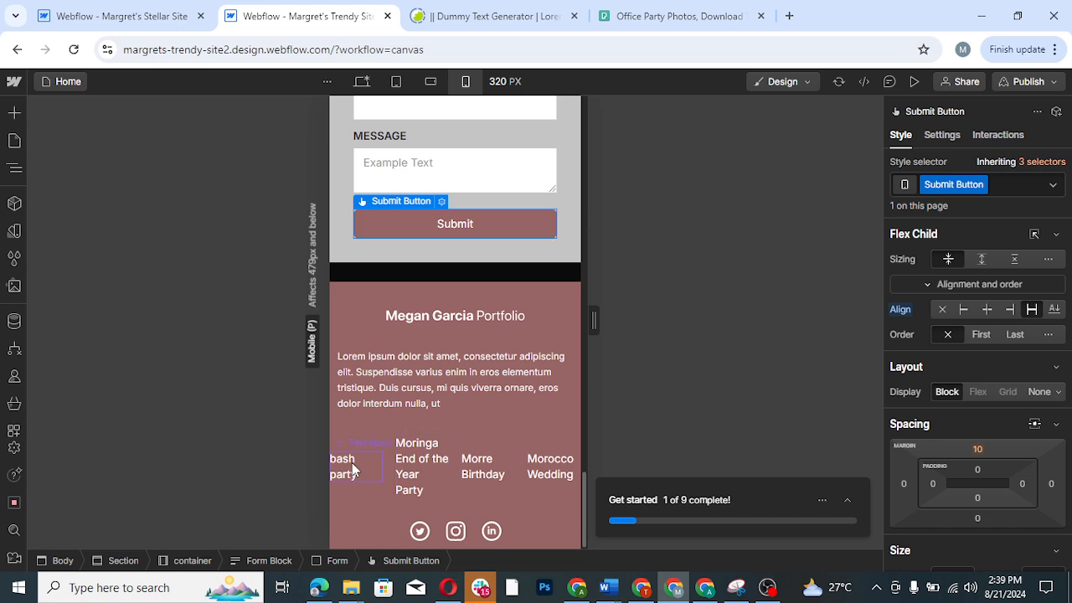
pyautogui.click(474, 483)
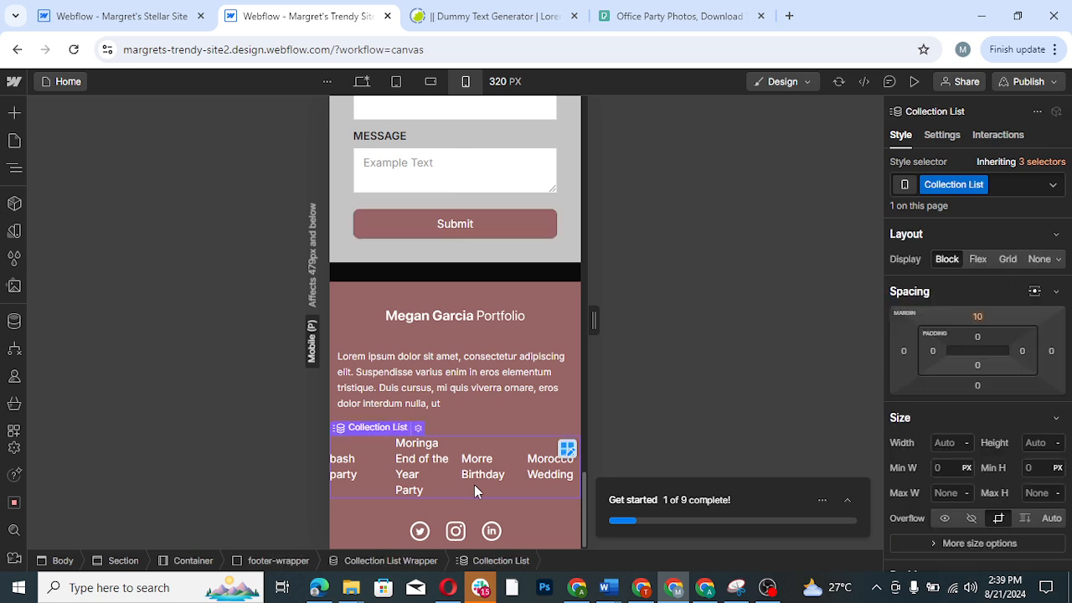
pyautogui.click(567, 450)
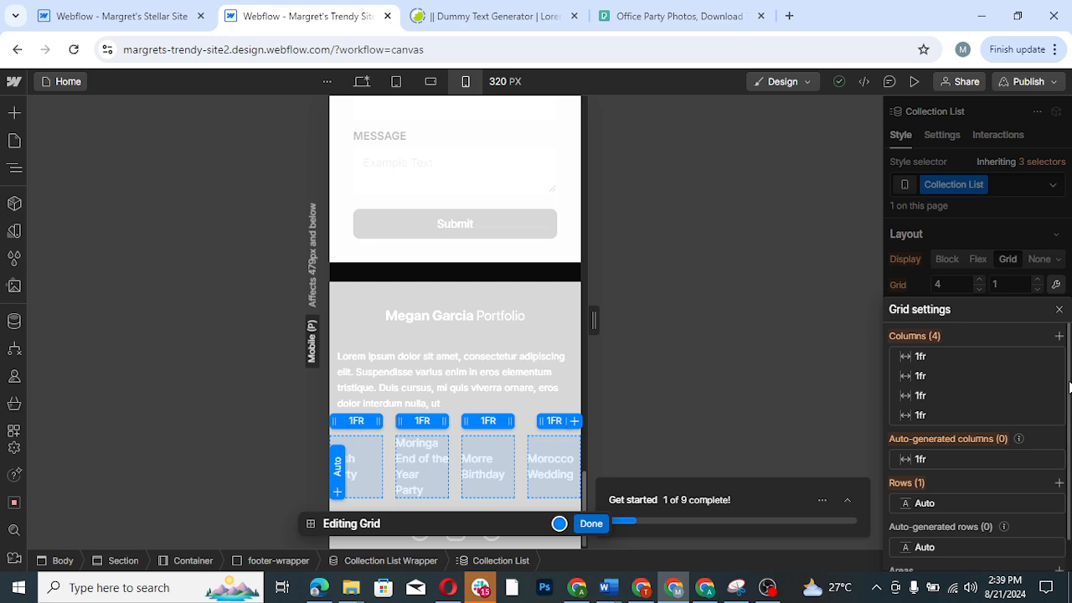
pyautogui.scroll(-1, 1068, 386)
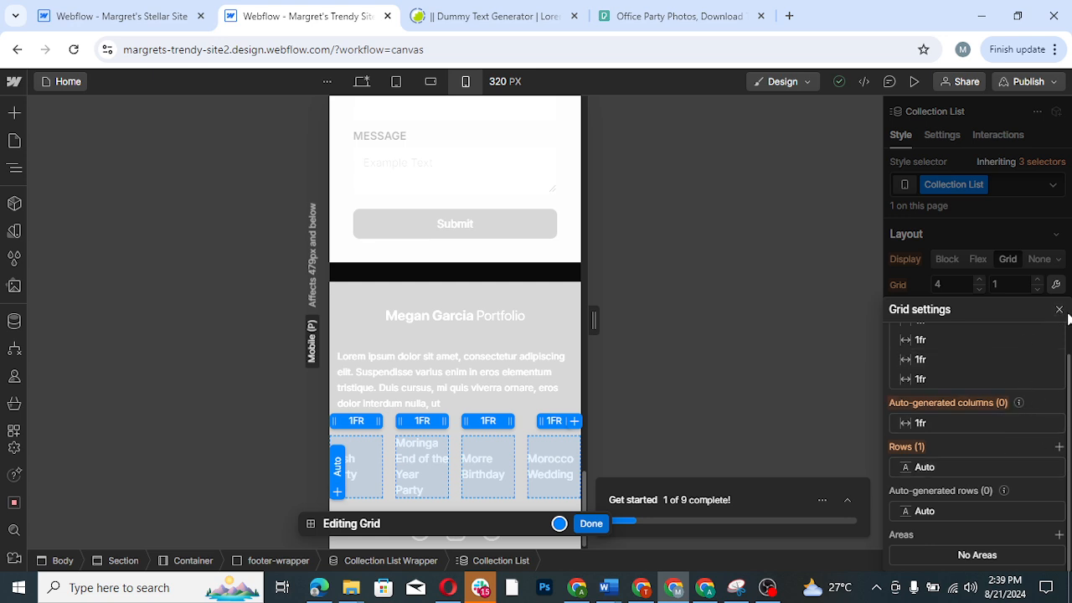
pyautogui.click(573, 421)
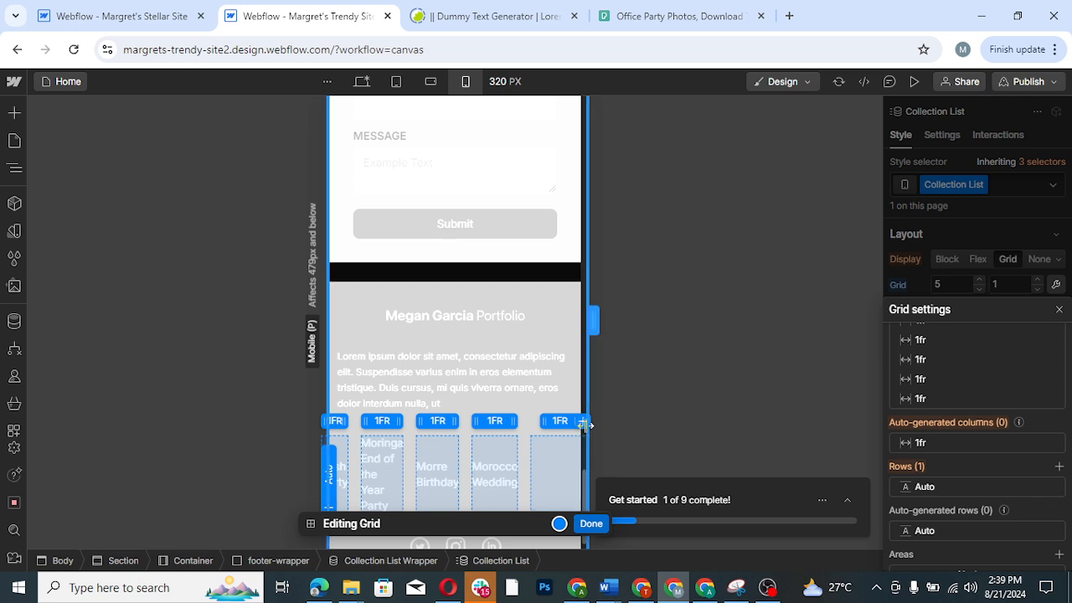
pyautogui.click(582, 423)
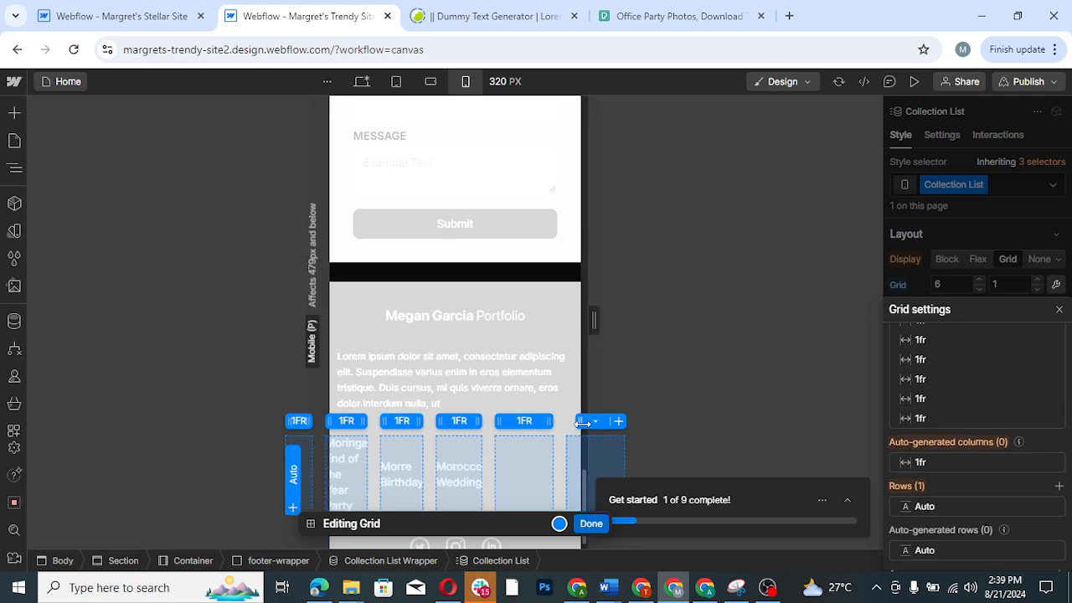
pyautogui.hotkey('ctrl', 'z')
pyautogui.hotkey('ctrl', 'z')
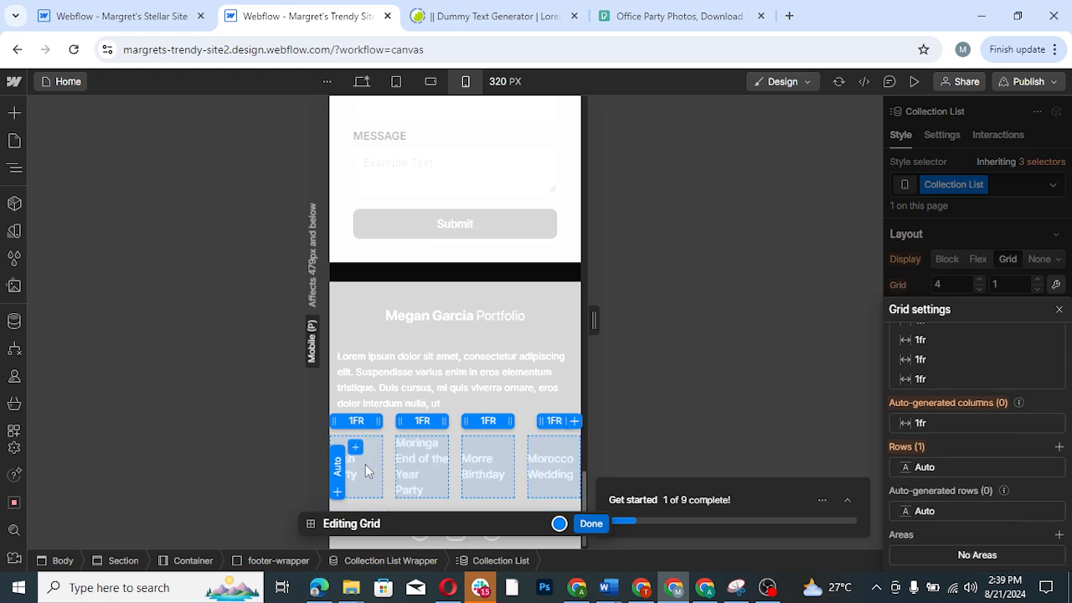
pyautogui.click(337, 484)
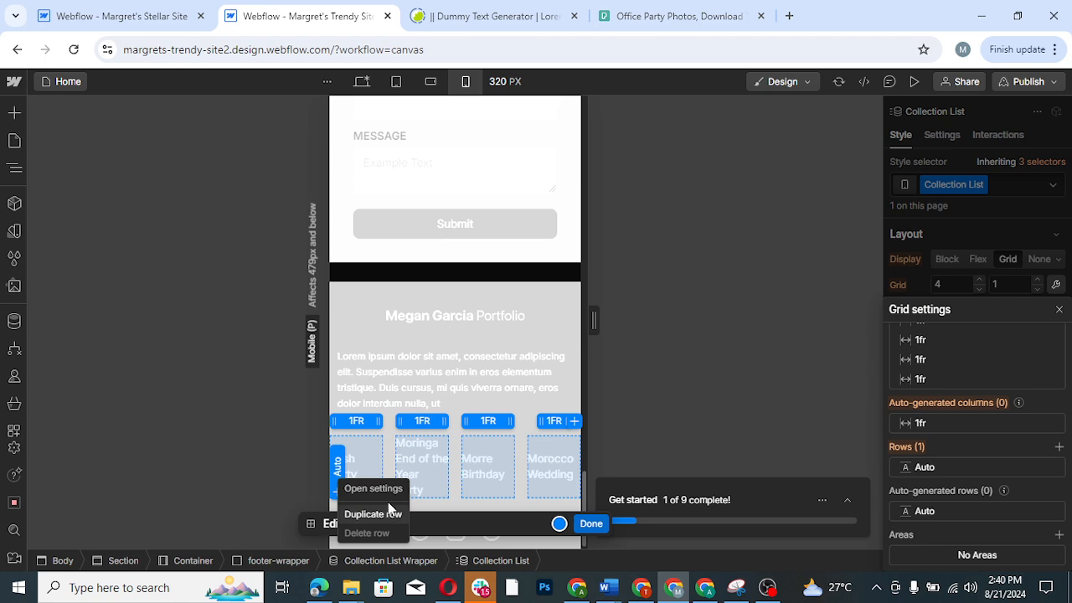
pyautogui.click(706, 369)
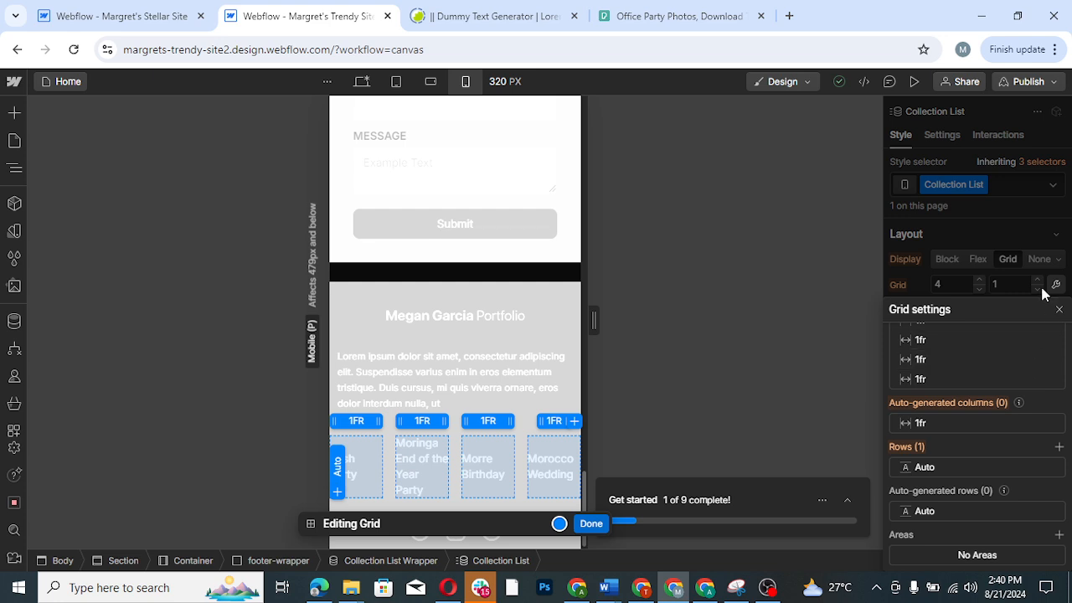
pyautogui.click(1059, 310)
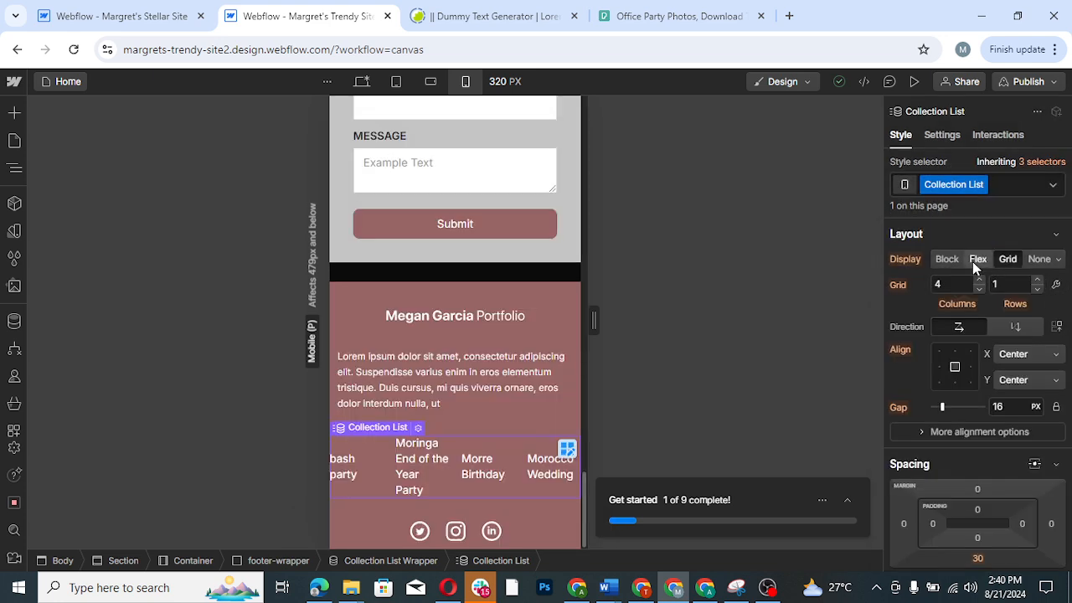
# - Try the Flex and Block display settings on the footer's collection list, ending on Flex
pyautogui.click(977, 259)
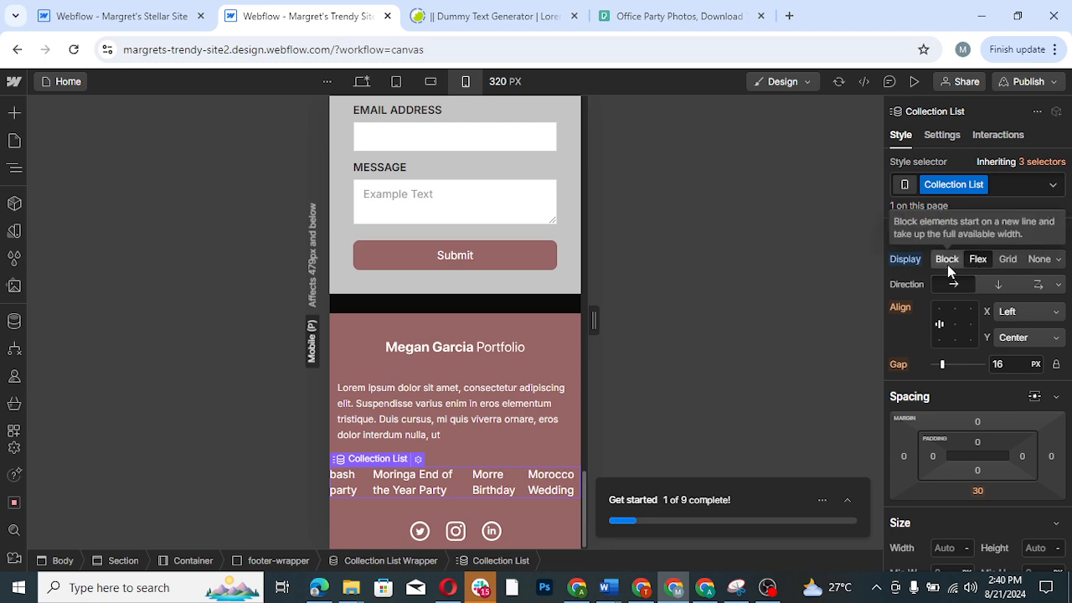
pyautogui.click(947, 261)
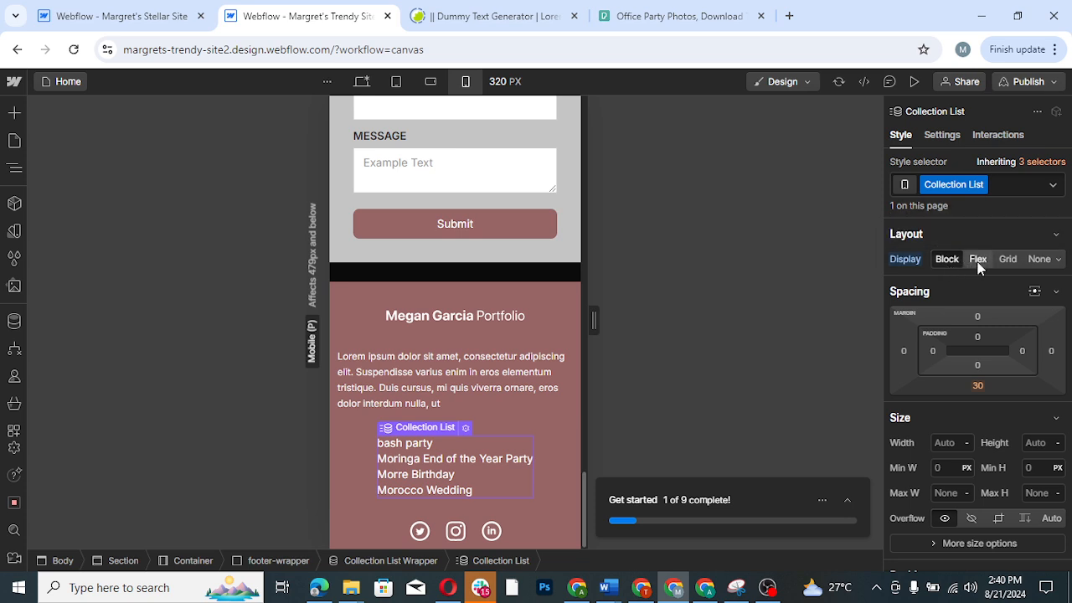
pyautogui.click(979, 261)
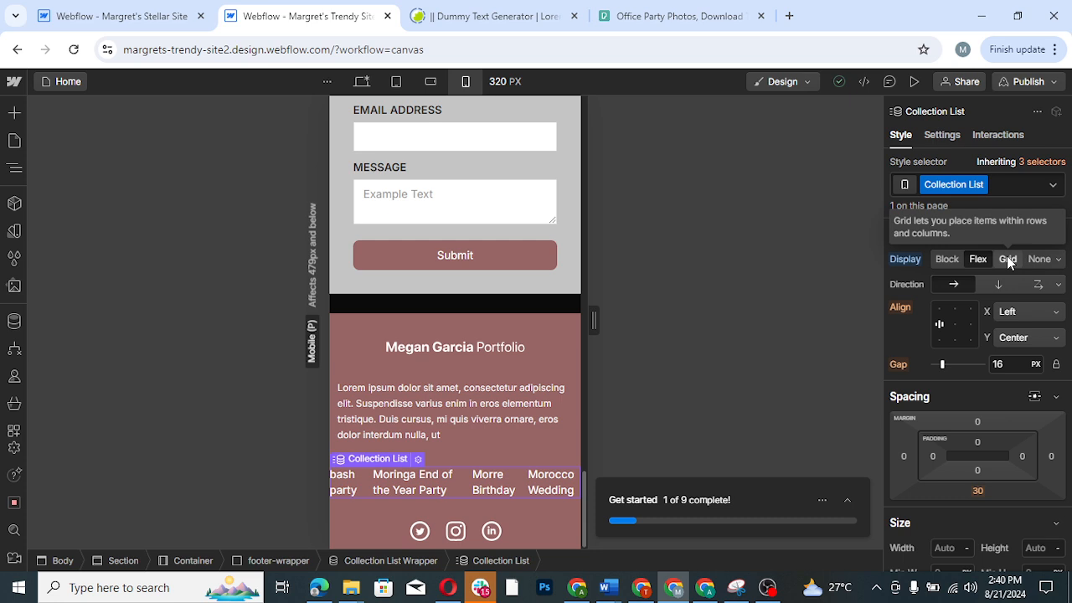
pyautogui.hotkey('ctrl', 'z')
pyautogui.hotkey('ctrl', 'shift', 'z')
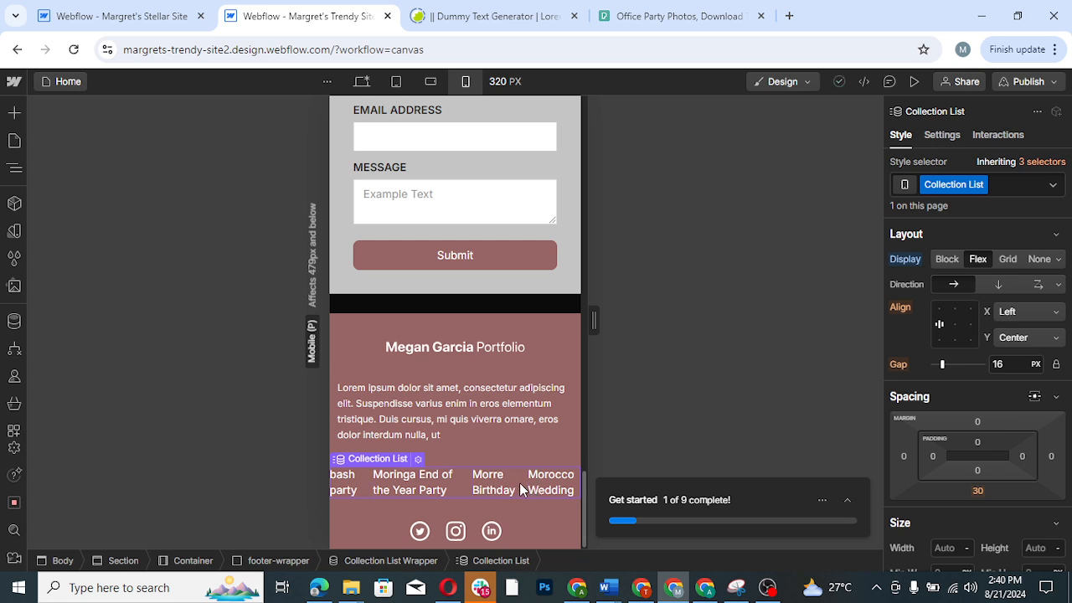
pyautogui.doubleClick(361, 488)
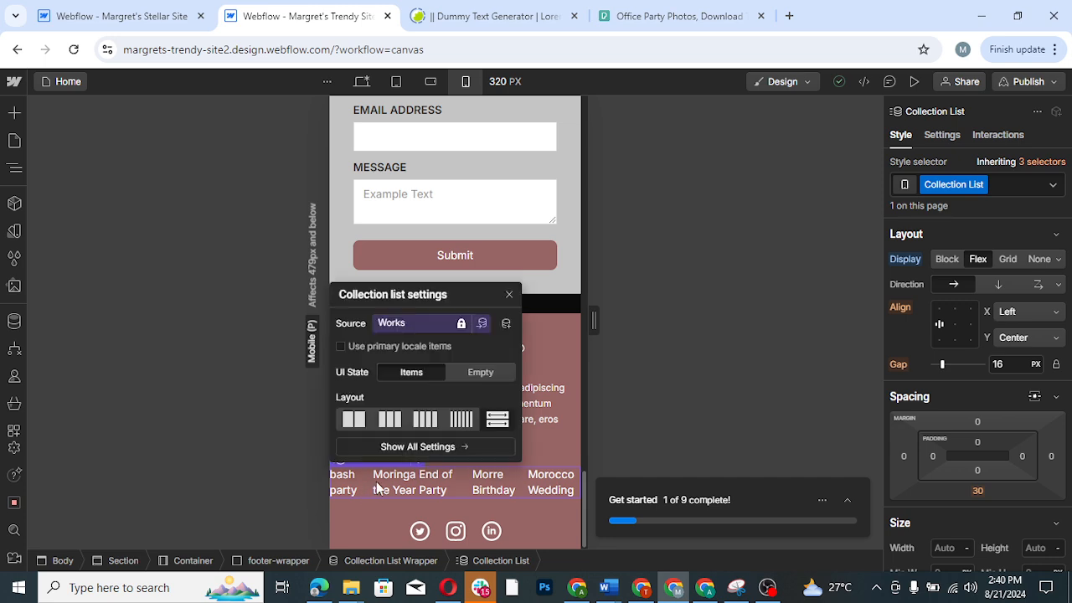
pyautogui.click(482, 485)
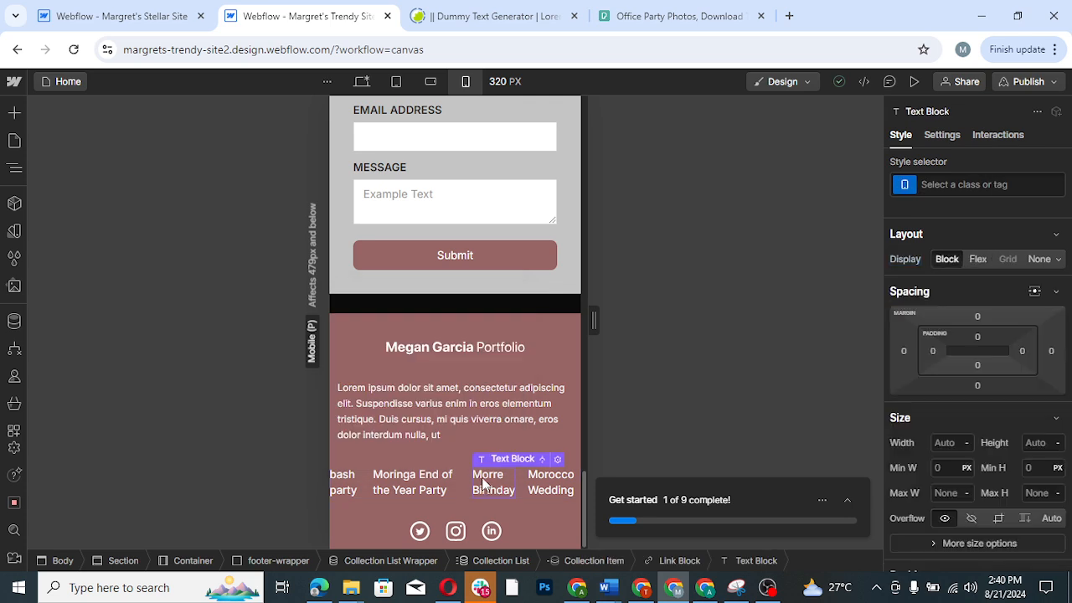
pyautogui.click(535, 519)
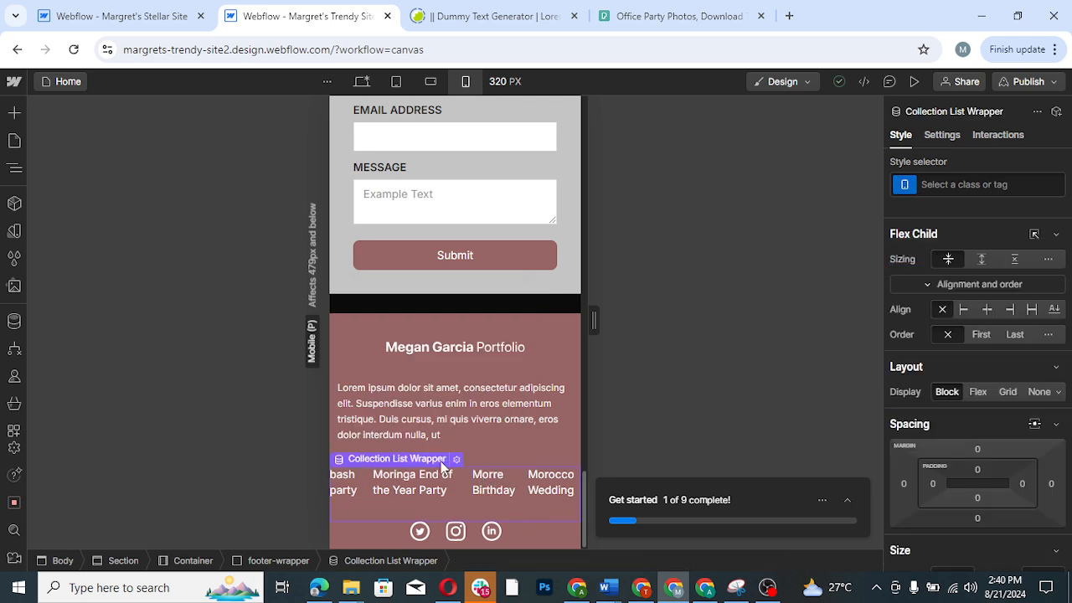
pyautogui.click(428, 492)
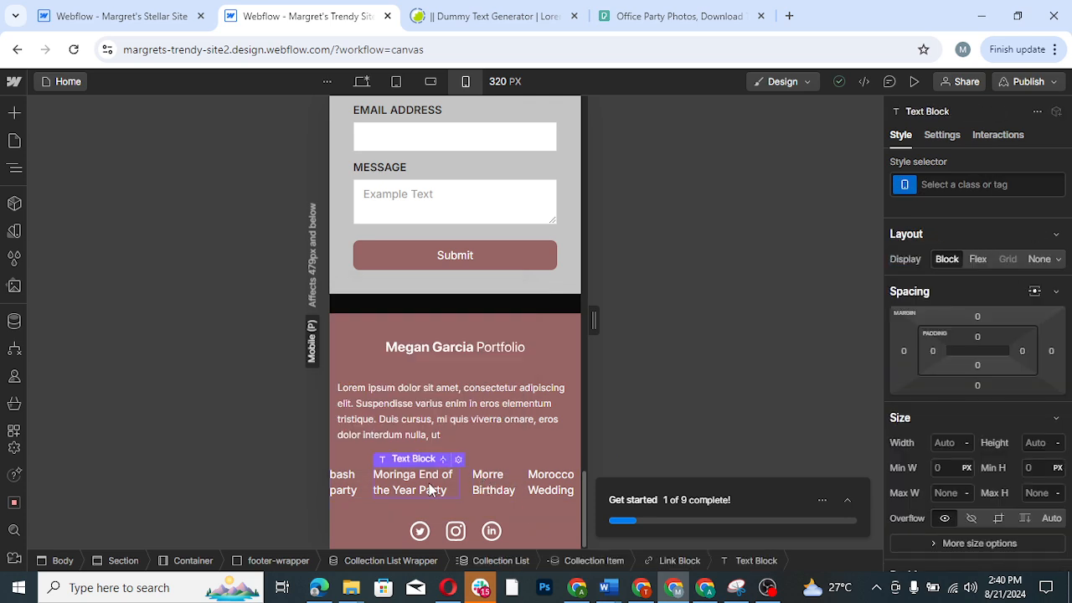
pyautogui.click(532, 502)
pyautogui.hotkey('shift', '1')
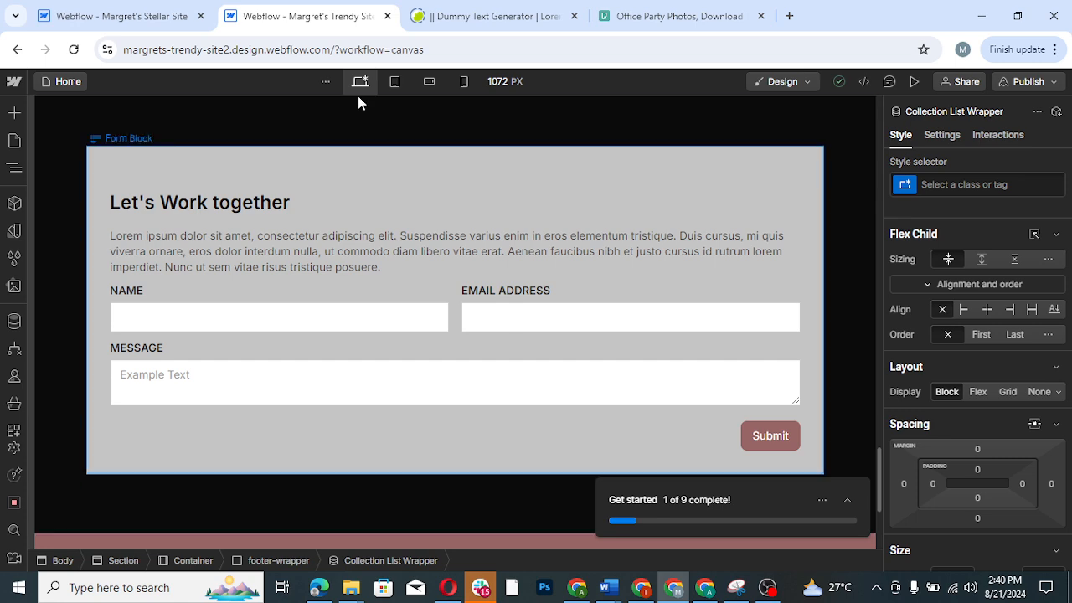
# - Switch to the Stellar Site project and examine the grid settings of its footer collection list in mobile portrait view
pyautogui.click(145, 29)
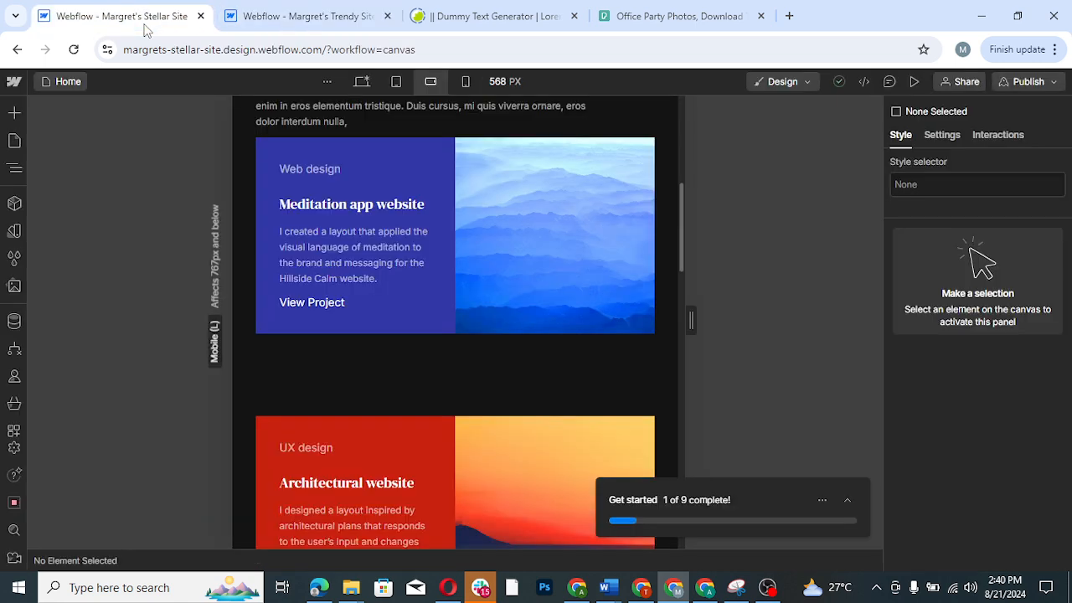
pyautogui.moveTo(683, 270); pyautogui.dragTo(655, 550)
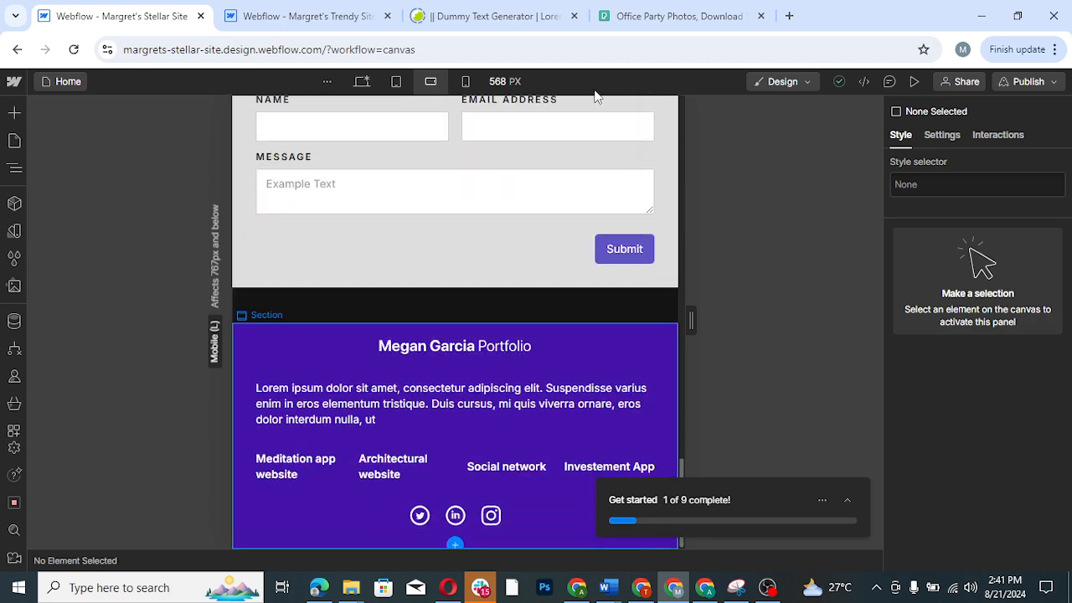
pyautogui.click(466, 82)
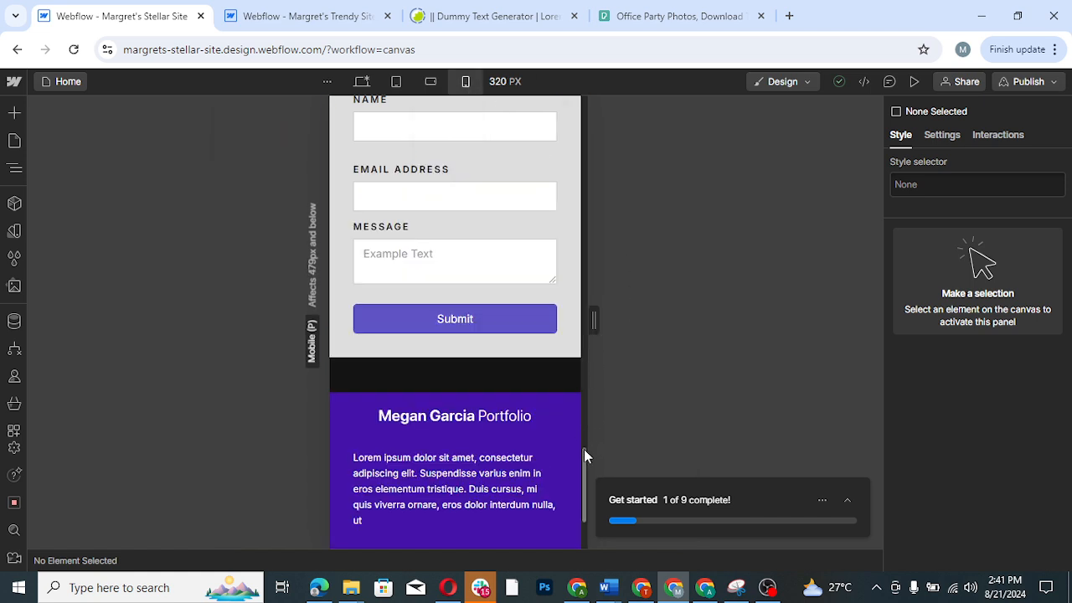
pyautogui.scroll(-3, 580, 469)
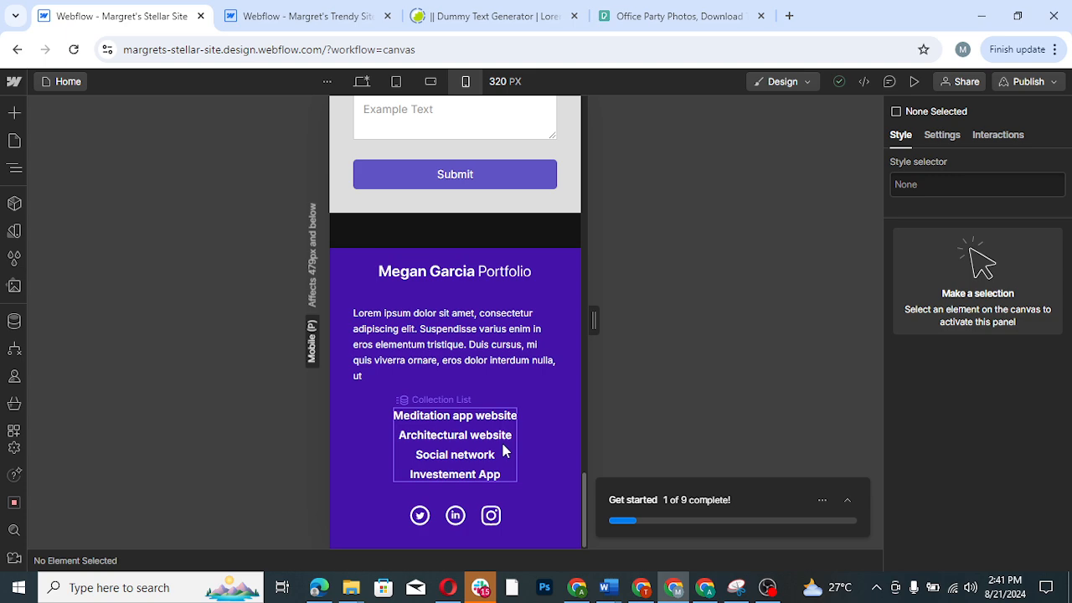
pyautogui.click(502, 440)
pyautogui.click(503, 441)
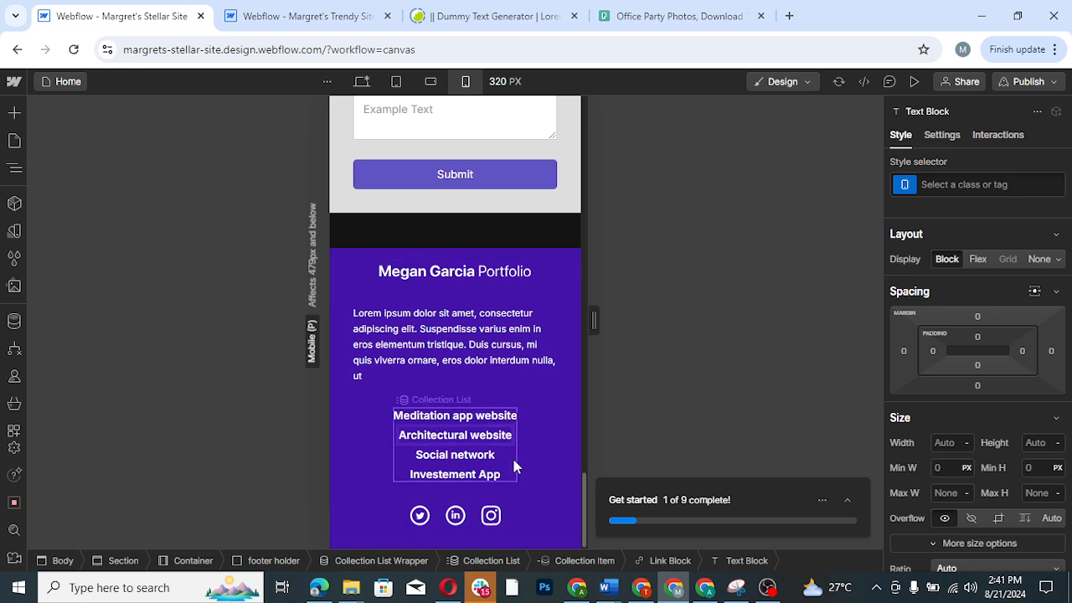
pyautogui.click(513, 458)
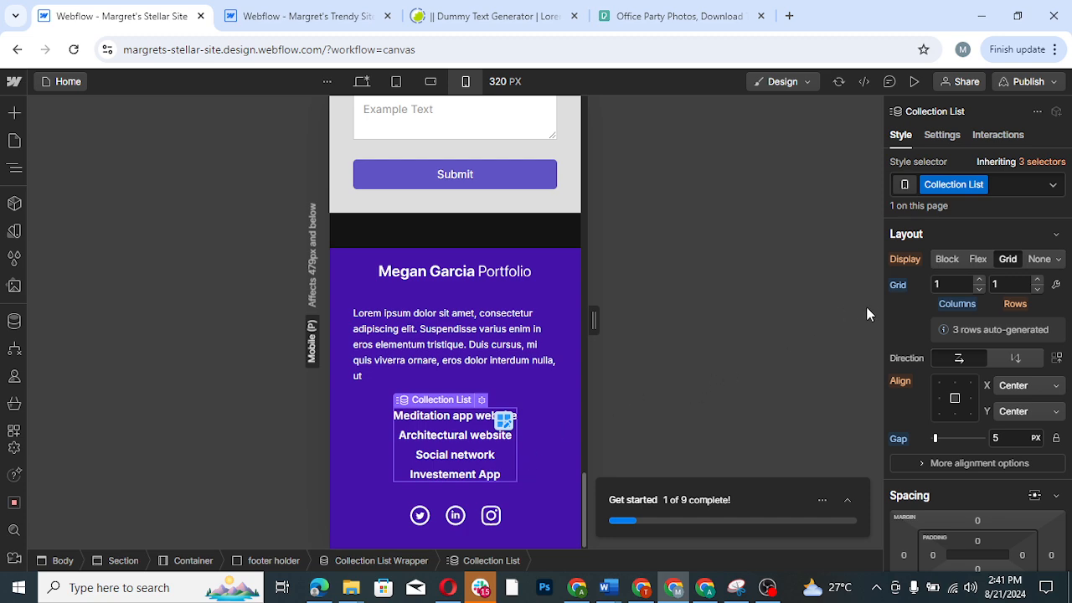
pyautogui.click(503, 419)
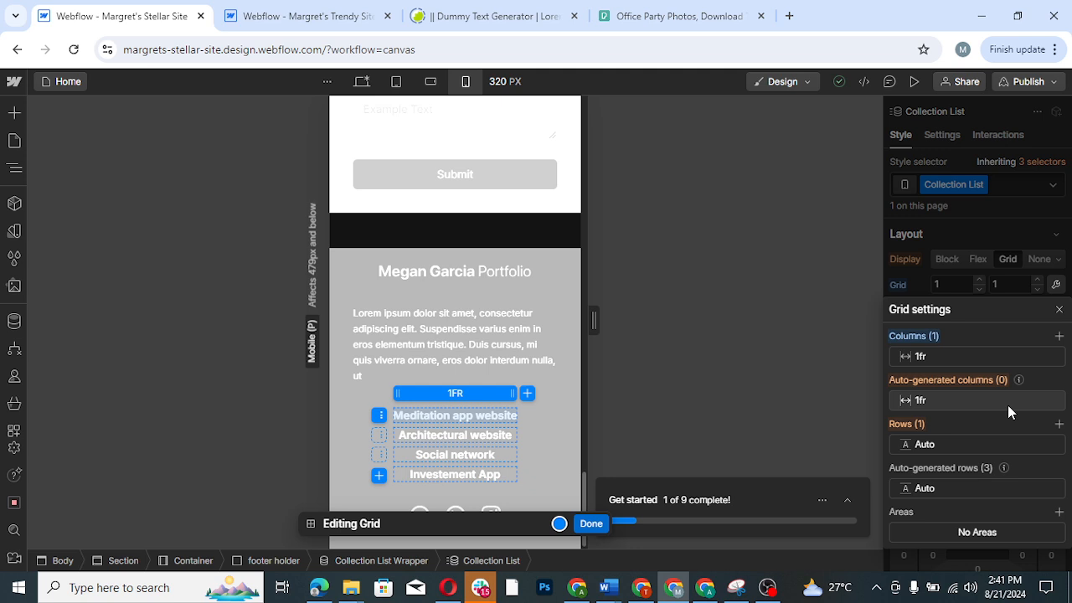
# - Return to the Trendy Site project in mobile portrait view and undo the footer collection list's display change
pyautogui.click(325, 21)
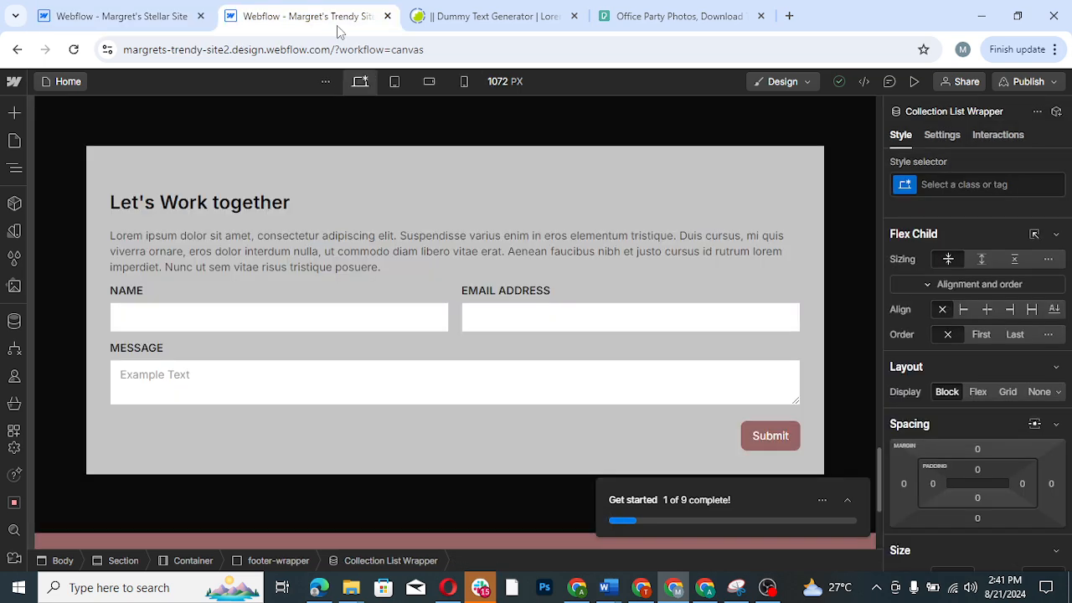
pyautogui.click(466, 82)
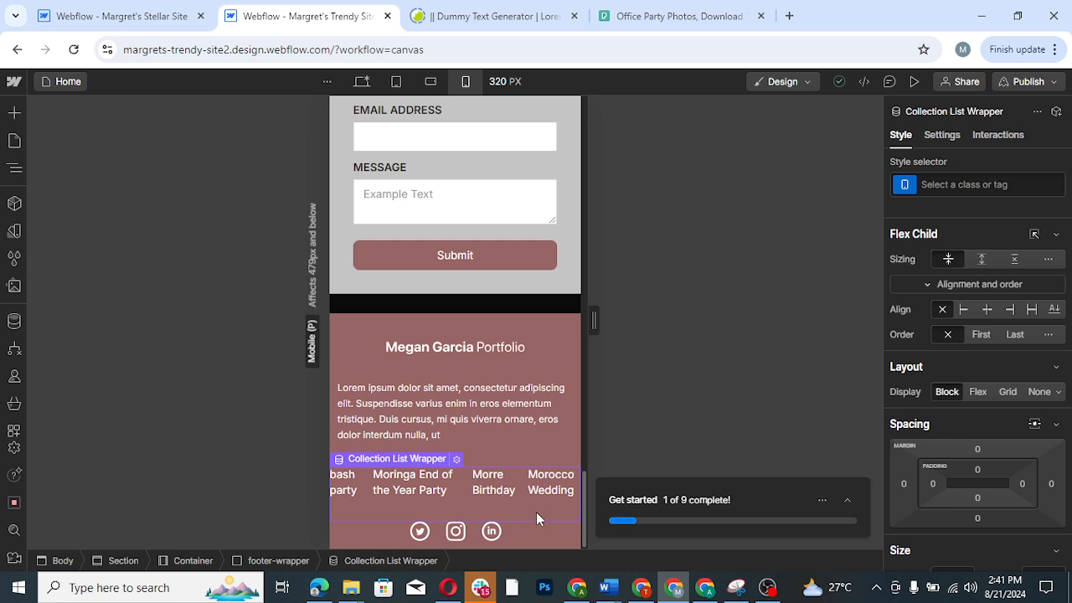
pyautogui.hotkey('ctrl', 'z')
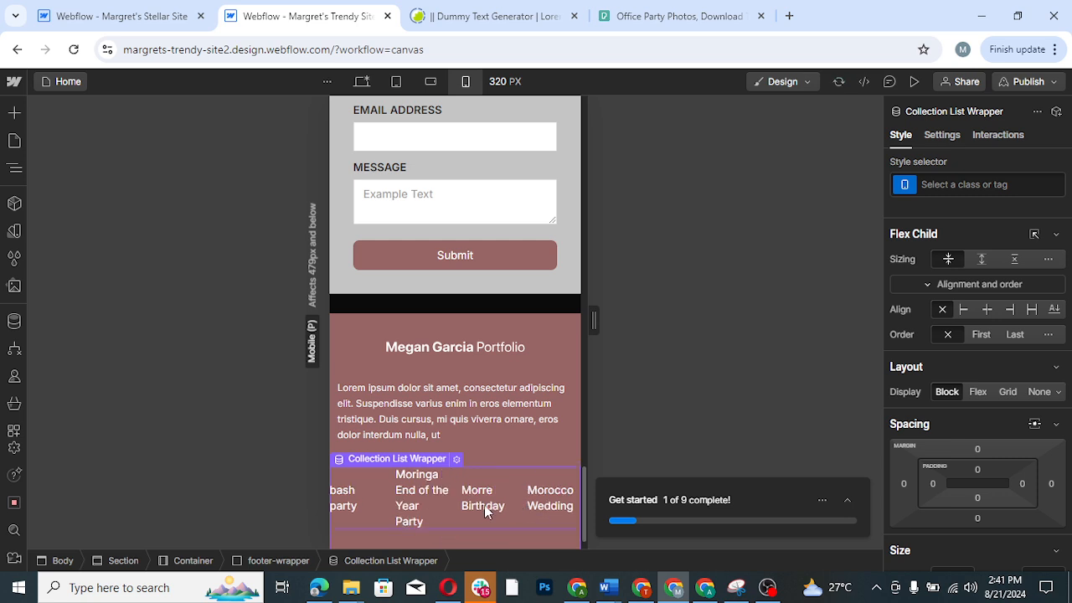
# - Set the contact form's Submit button alignment back to stretch
pyautogui.click(426, 505)
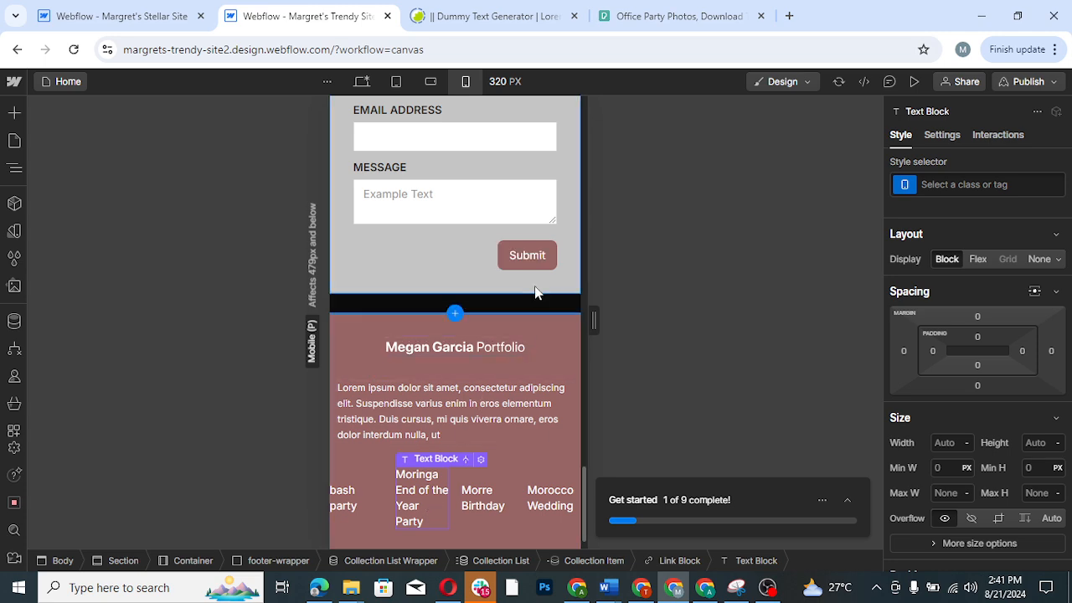
pyautogui.click(537, 260)
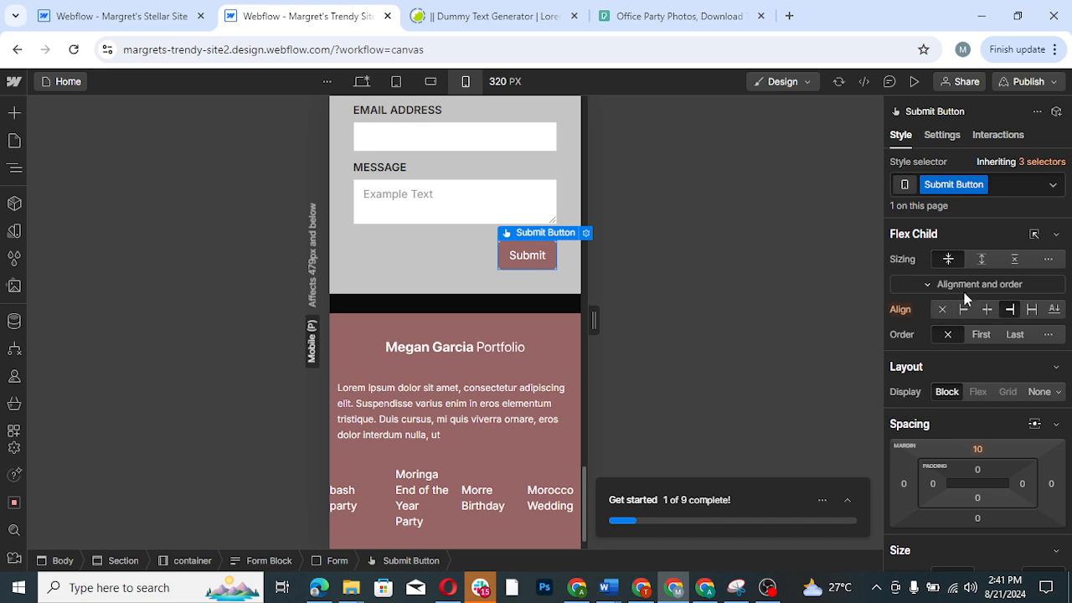
pyautogui.click(1032, 309)
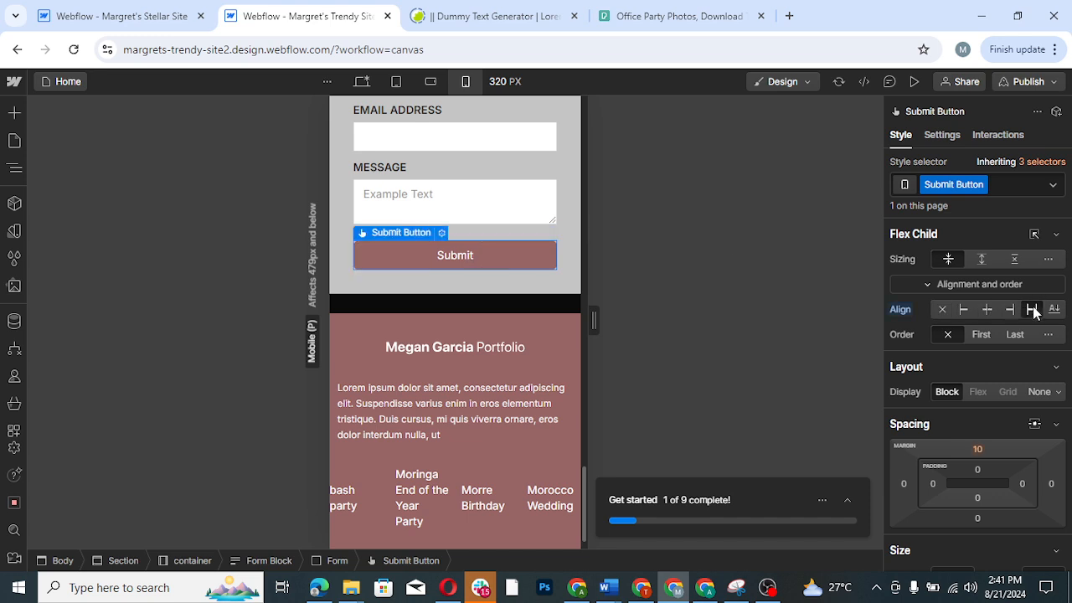
# - Try reducing the footer collection list's grid to one column in mobile portrait view
pyautogui.click(495, 477)
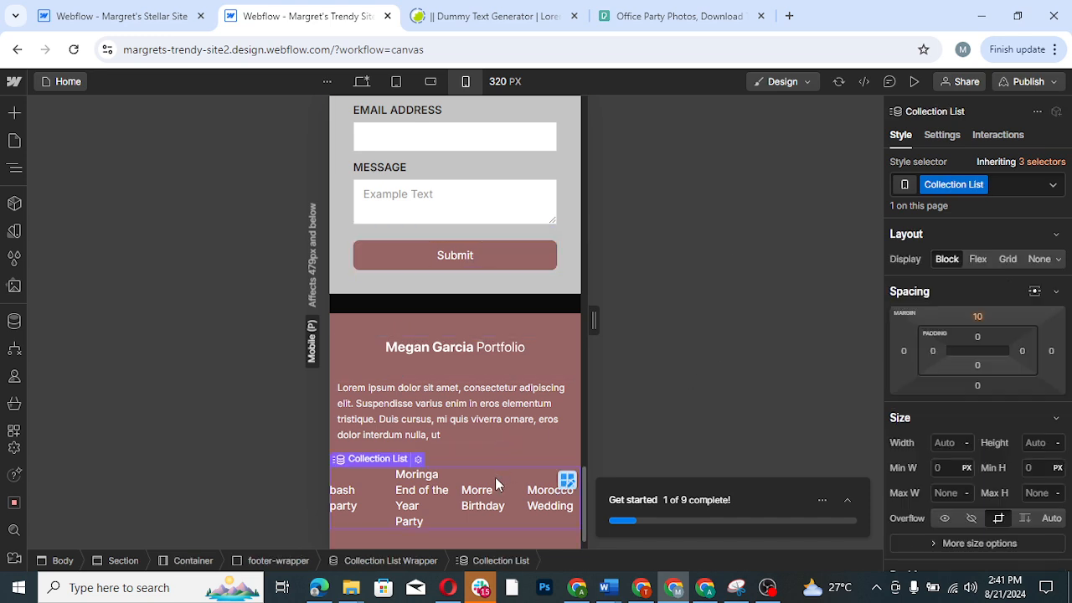
pyautogui.click(567, 480)
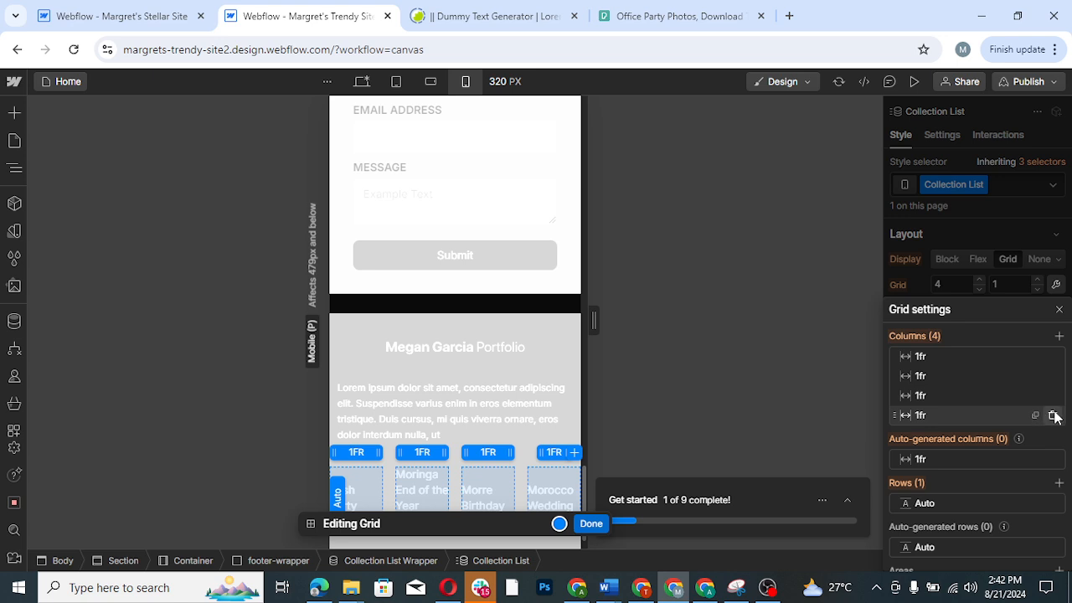
pyautogui.click(1053, 416)
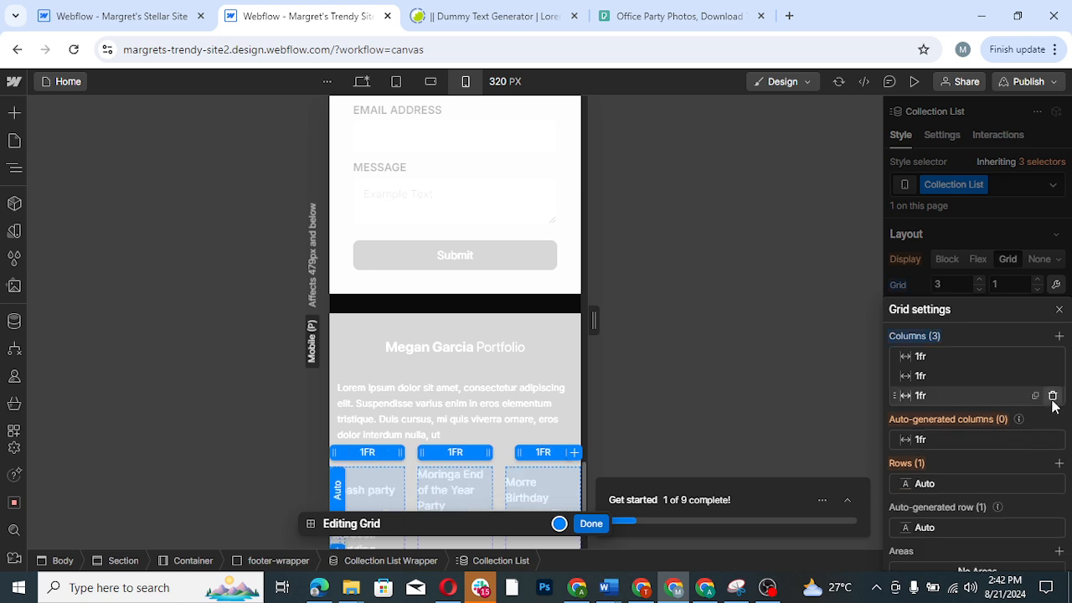
pyautogui.click(1052, 396)
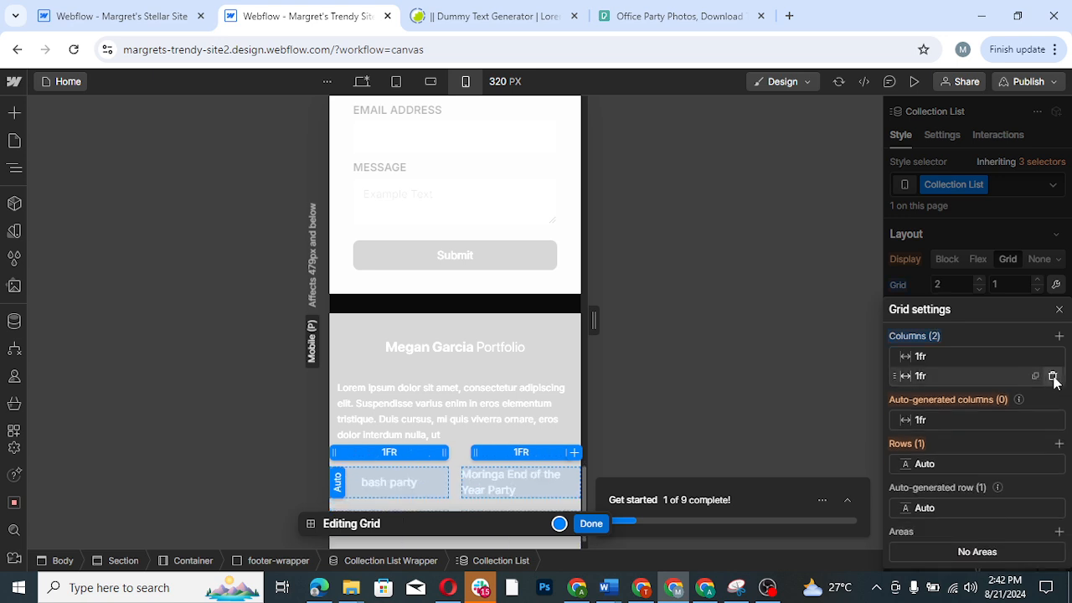
pyautogui.click(1053, 378)
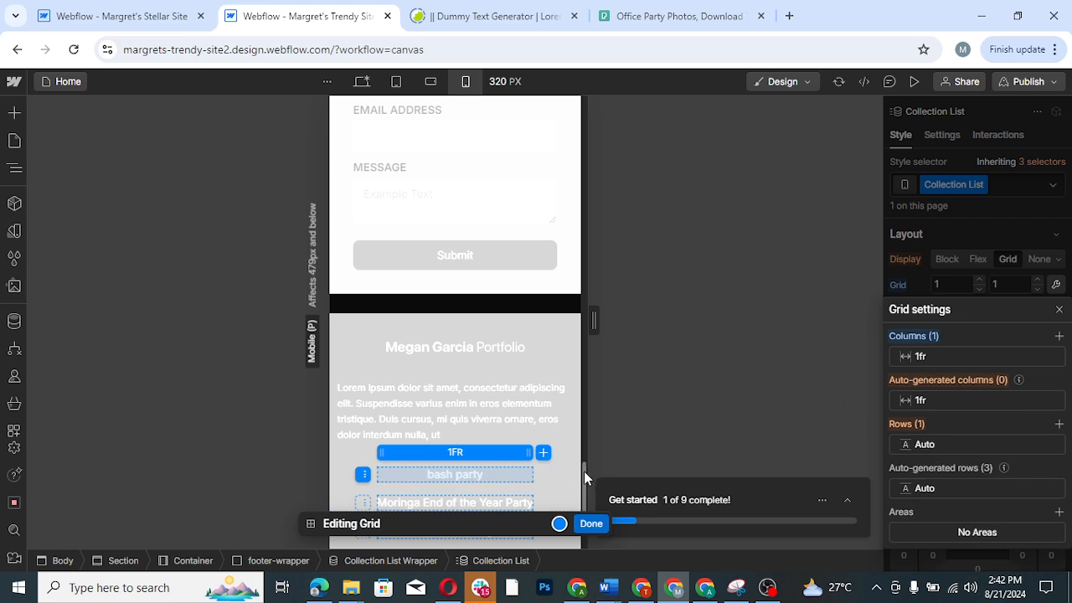
pyautogui.moveTo(584, 471); pyautogui.dragTo(584, 511)
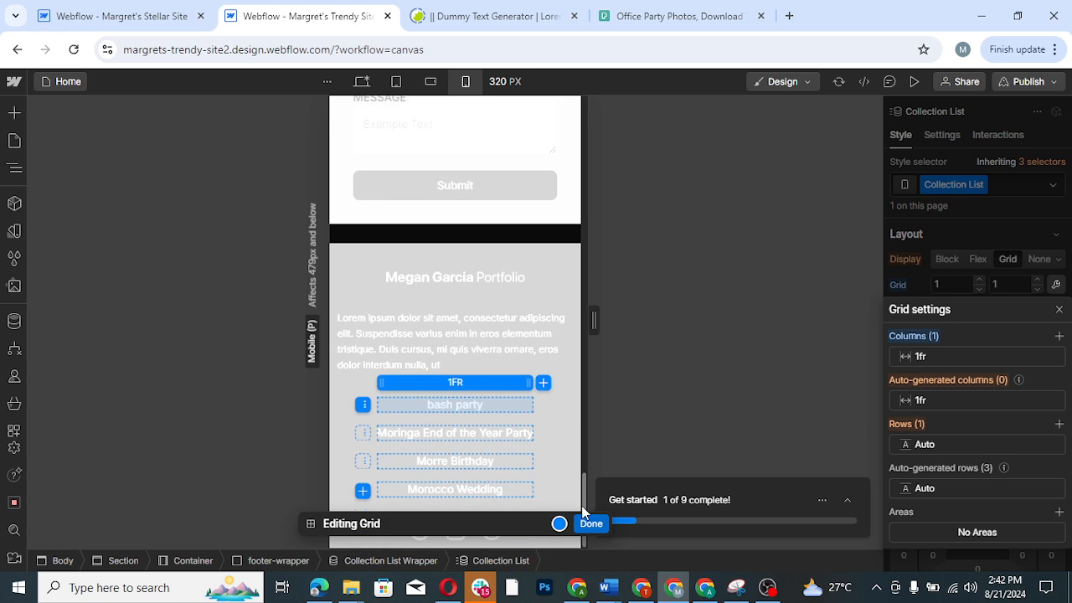
# - Undo the footer grid's column removals and the Submit button's alignment change, and leave grid editing
pyautogui.hotkey('ctrl', 'z')
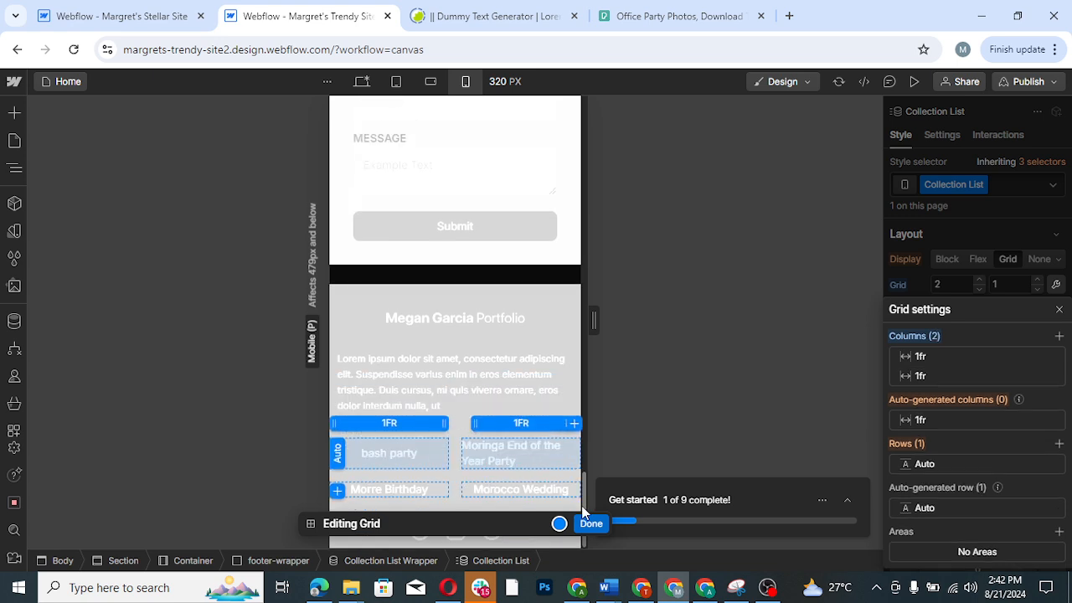
pyautogui.hotkey('ctrl', 'z')
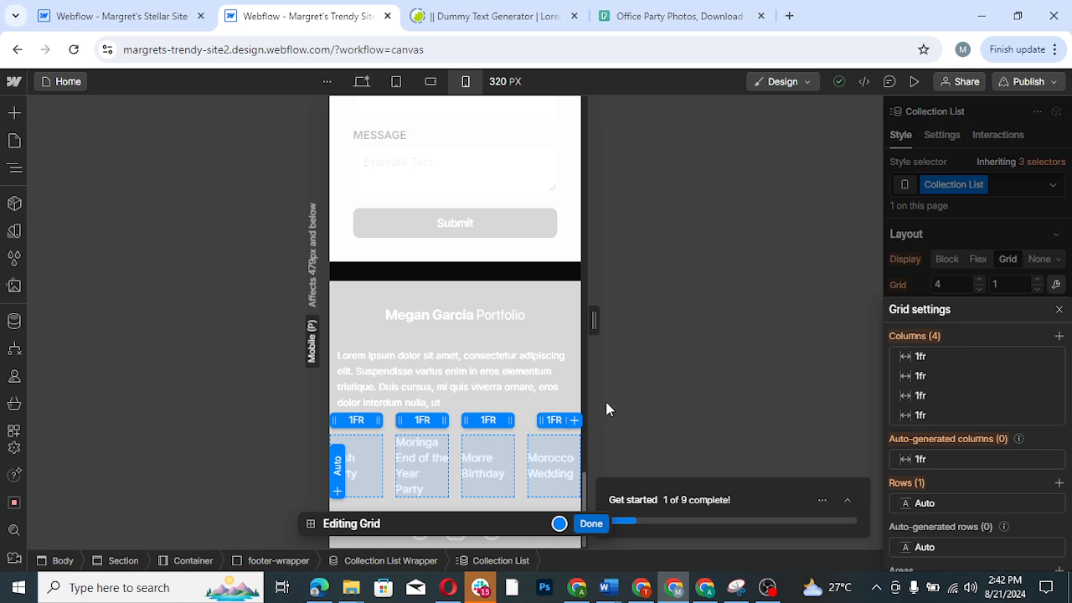
pyautogui.hotkey('ctrl', 'z')
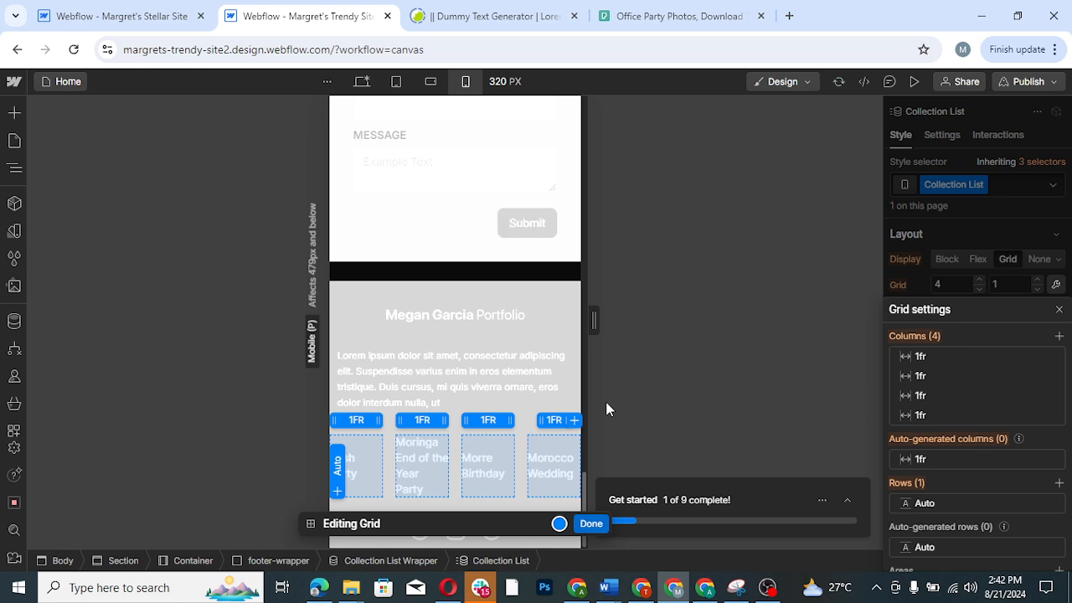
pyautogui.click(591, 523)
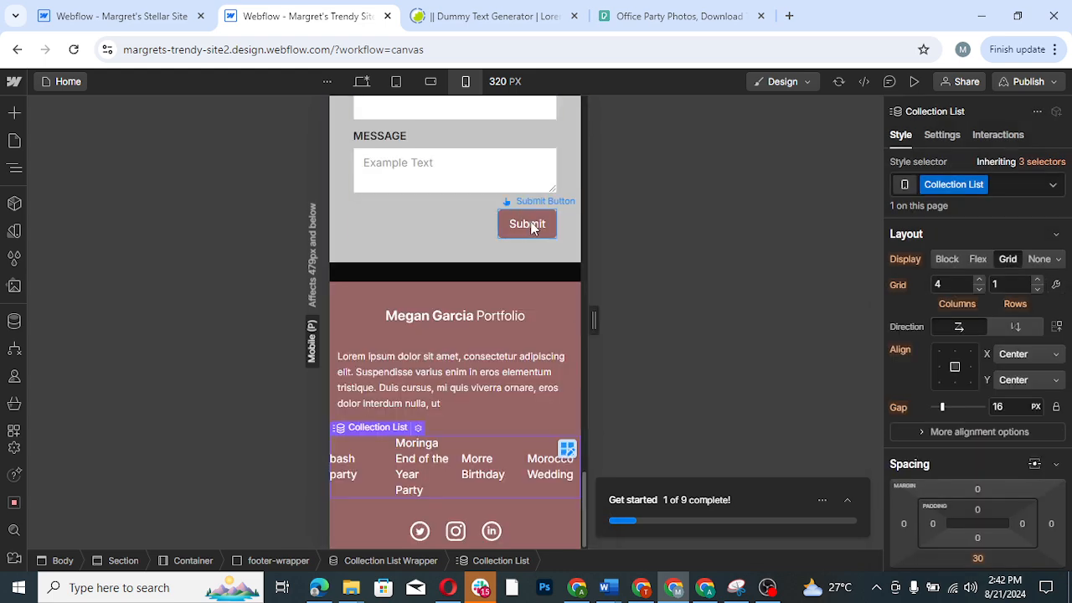
# - Set the Submit button's alignment to stretch in mobile portrait, checking it against the tablet view
pyautogui.click(532, 227)
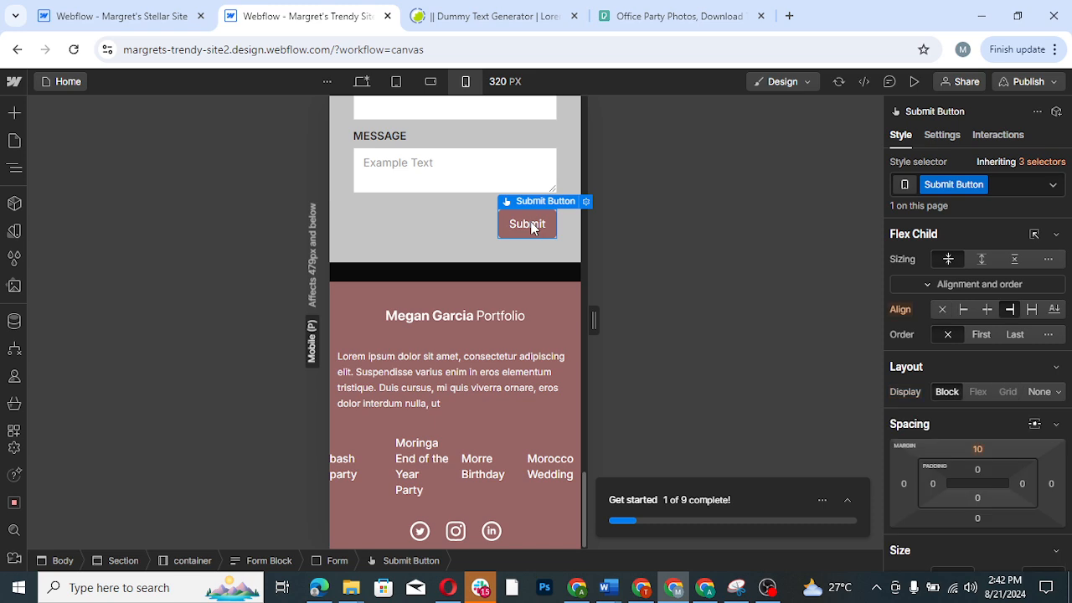
pyautogui.click(1032, 310)
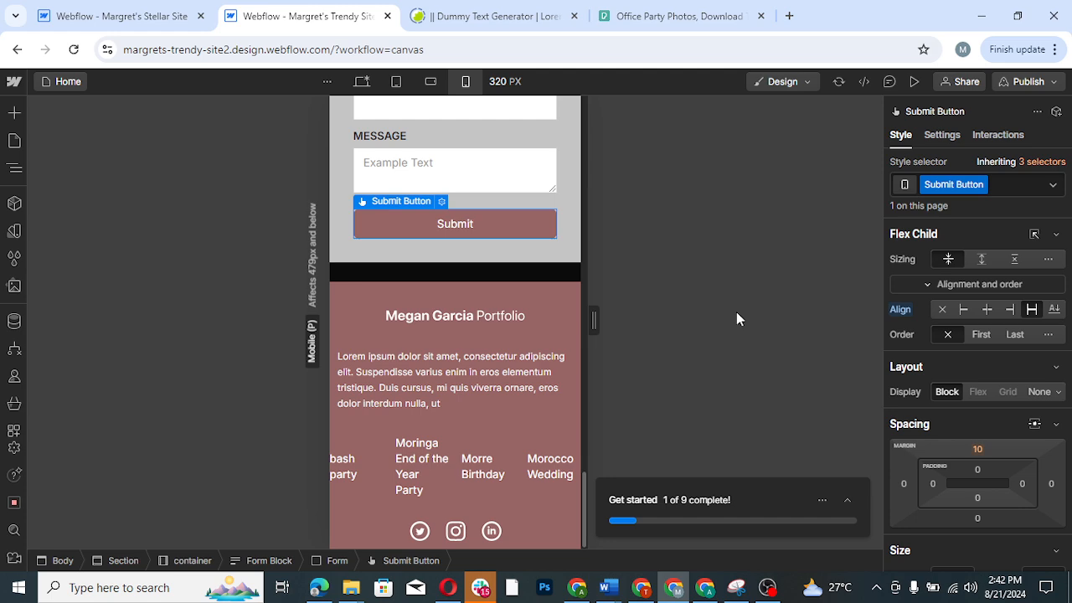
pyautogui.hotkey('shift', '2')
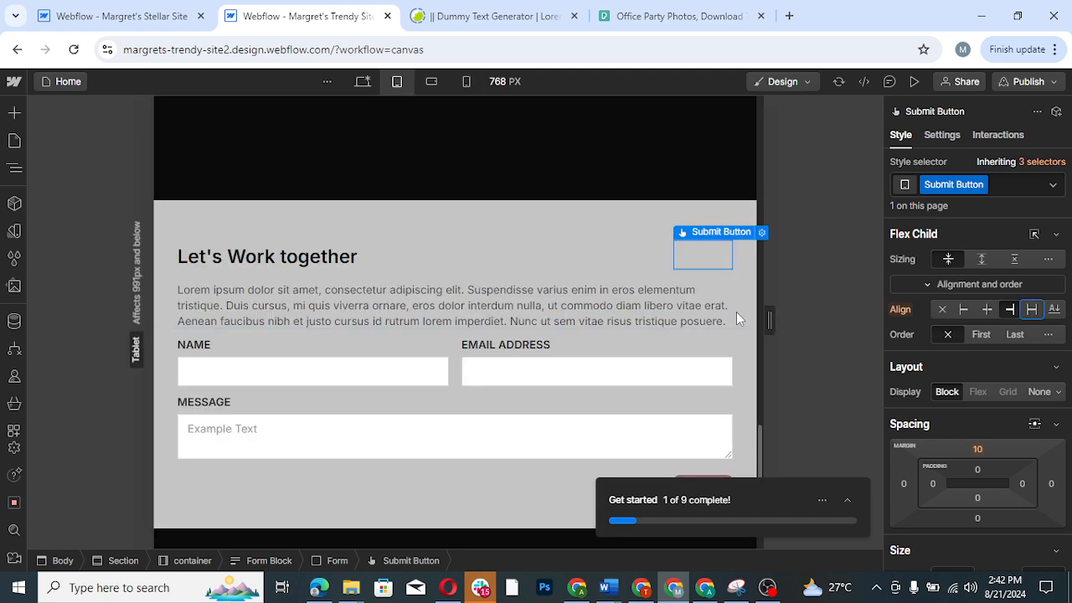
pyautogui.click(469, 83)
pyautogui.moveTo(583, 416); pyautogui.dragTo(581, 517)
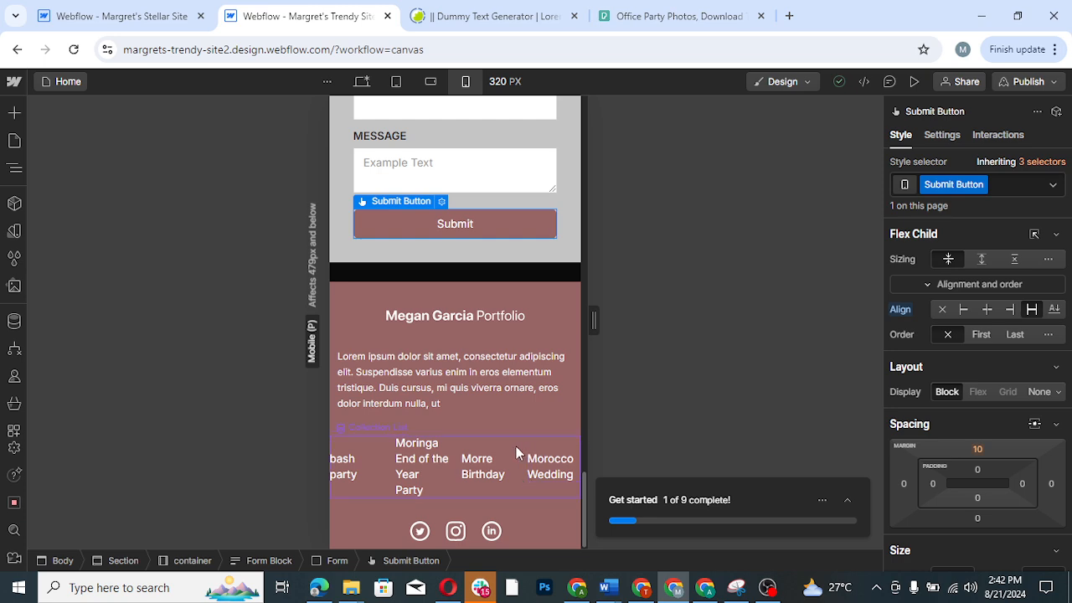
# - Reduce the footer collection list's grid to one 1fr column in mobile portrait by removing the other three columns
pyautogui.click(516, 449)
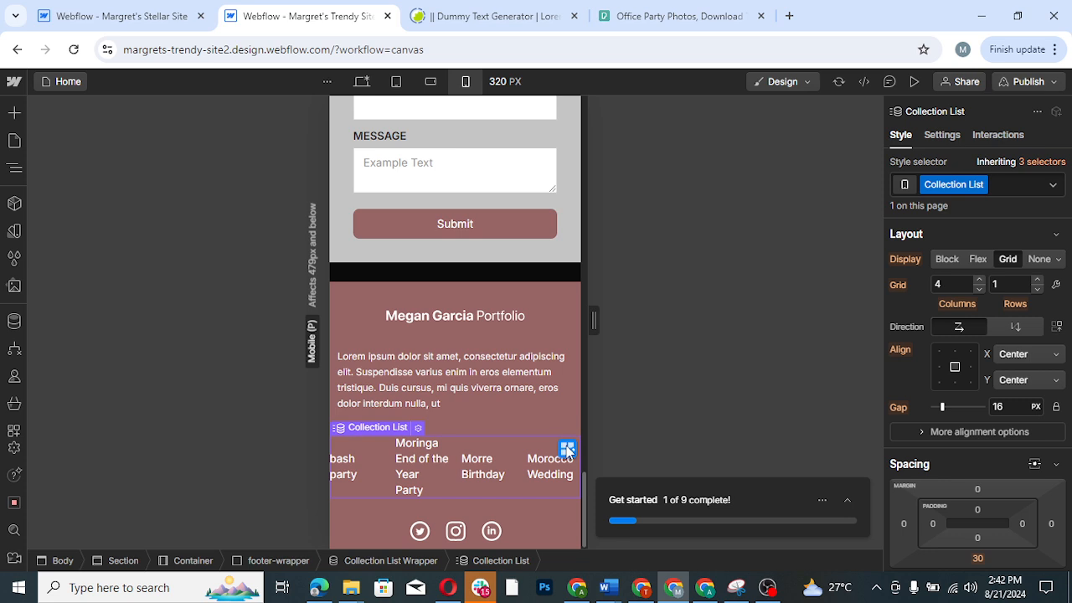
pyautogui.click(567, 449)
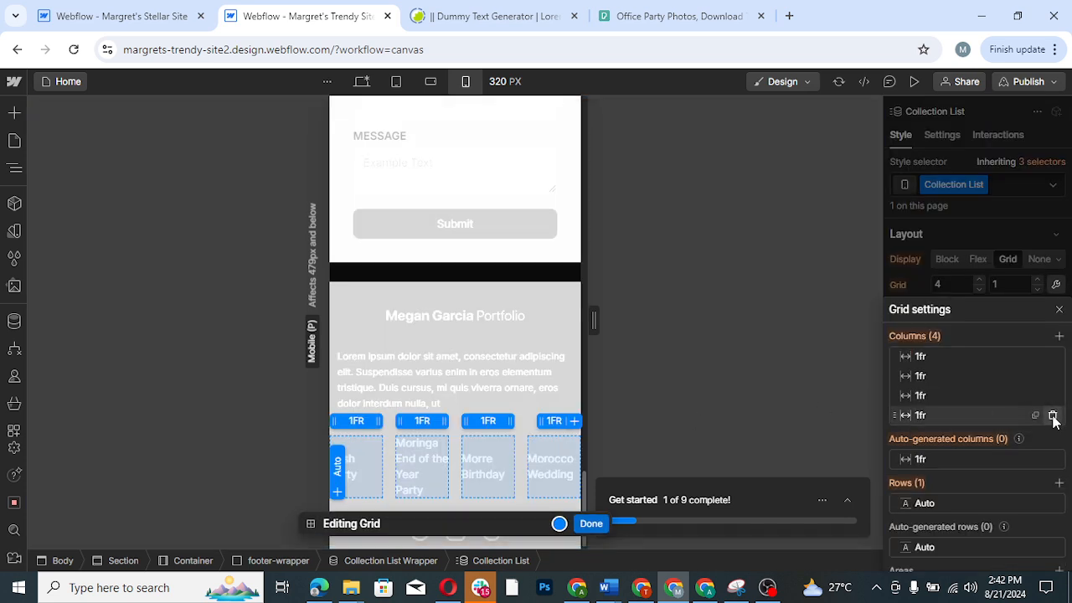
pyautogui.click(1052, 416)
pyautogui.click(1052, 398)
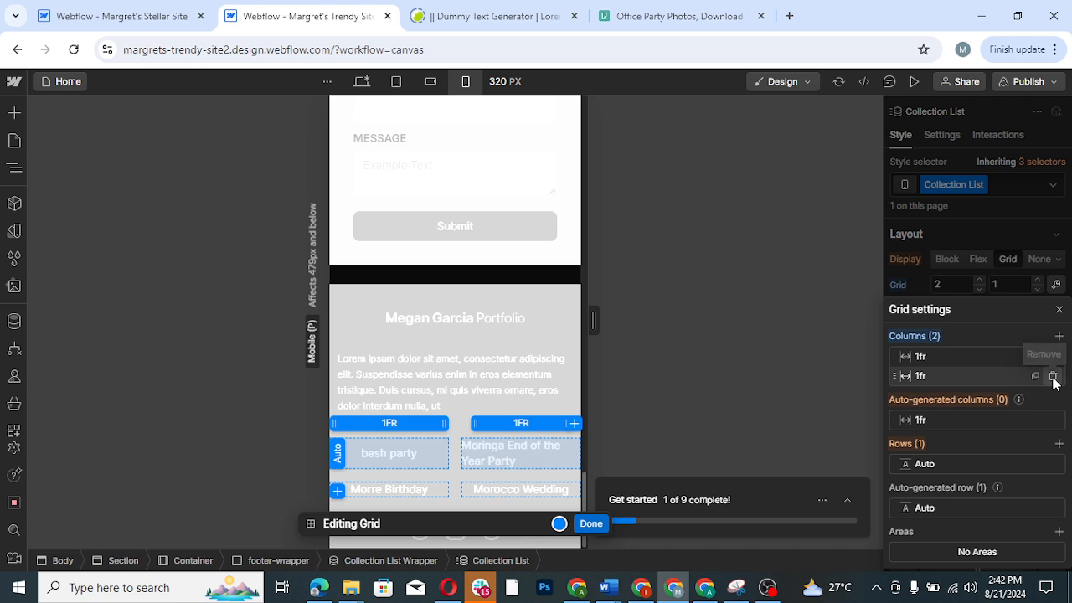
pyautogui.click(1052, 377)
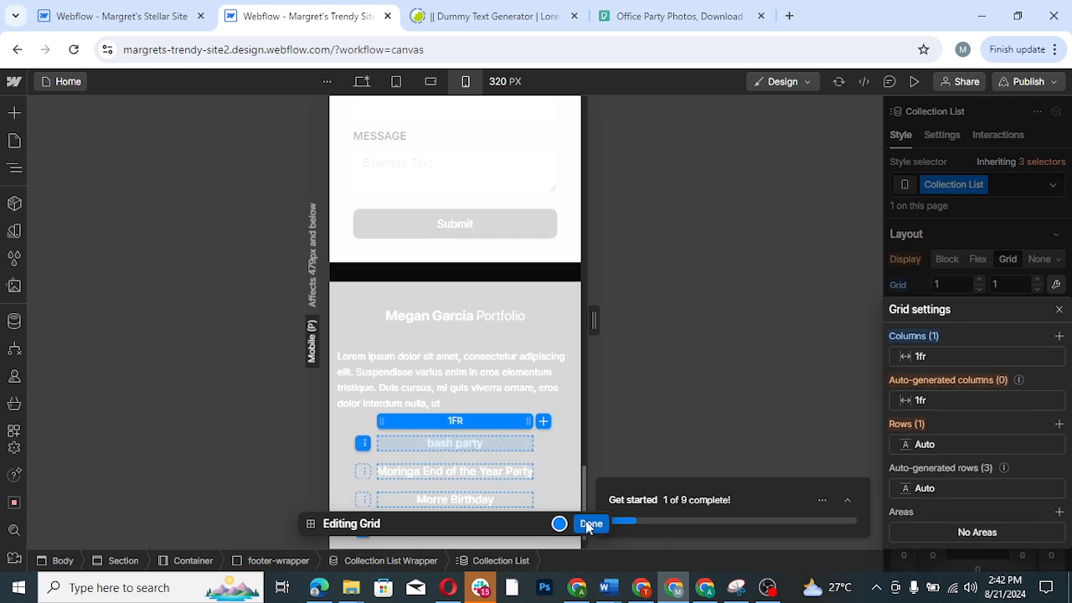
pyautogui.click(590, 524)
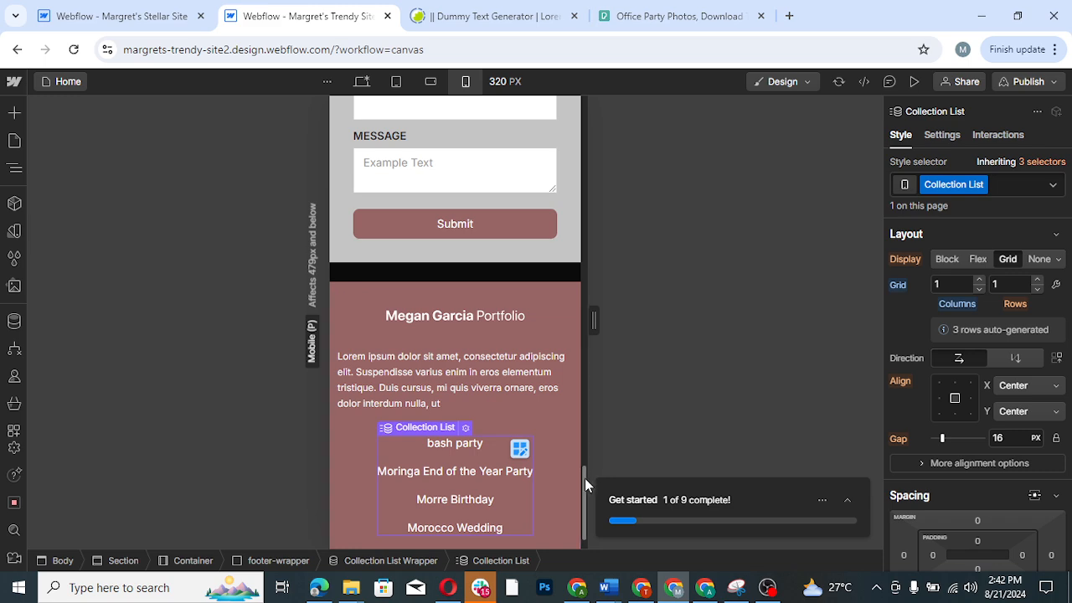
# - Preview the site in mobile portrait, testing the navigation menu and checking the page from header to footer
pyautogui.moveTo(584, 483); pyautogui.dragTo(587, 420)
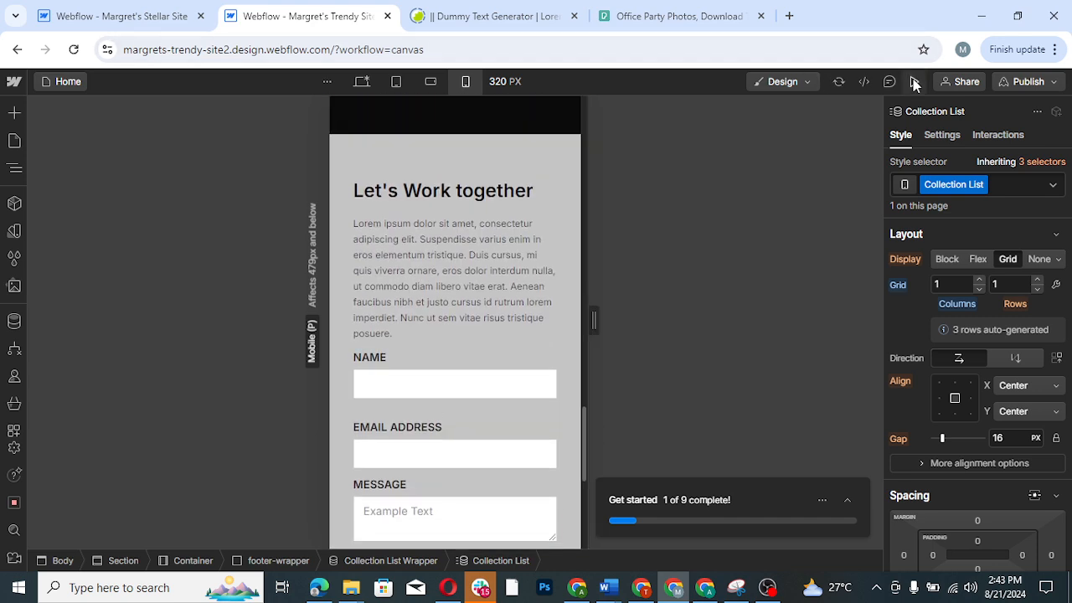
pyautogui.click(914, 81)
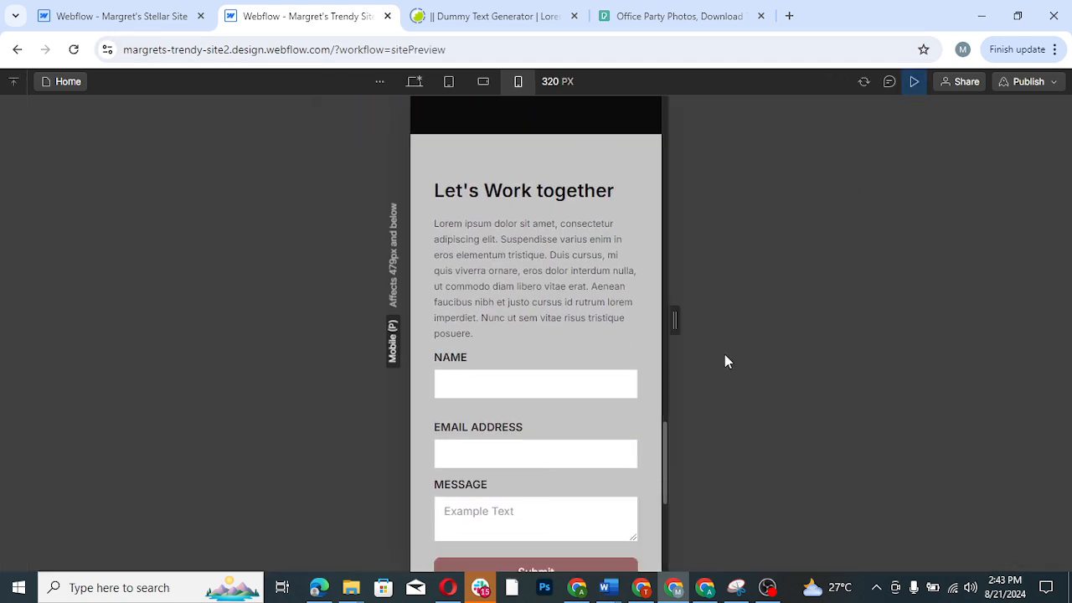
pyautogui.moveTo(662, 455); pyautogui.dragTo(662, 117)
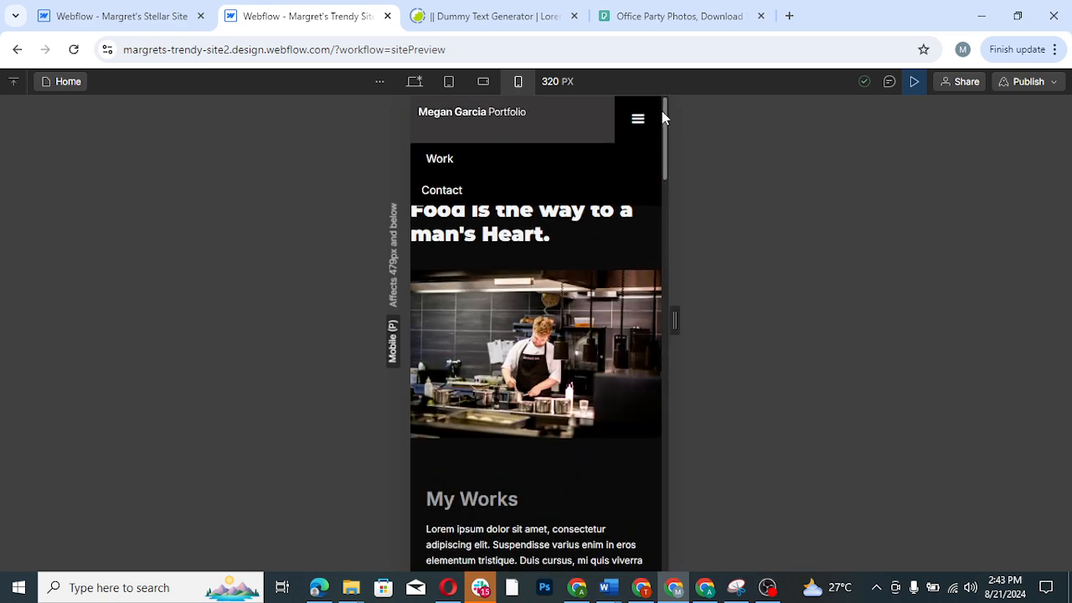
pyautogui.click(637, 121)
pyautogui.click(638, 122)
pyautogui.click(638, 122)
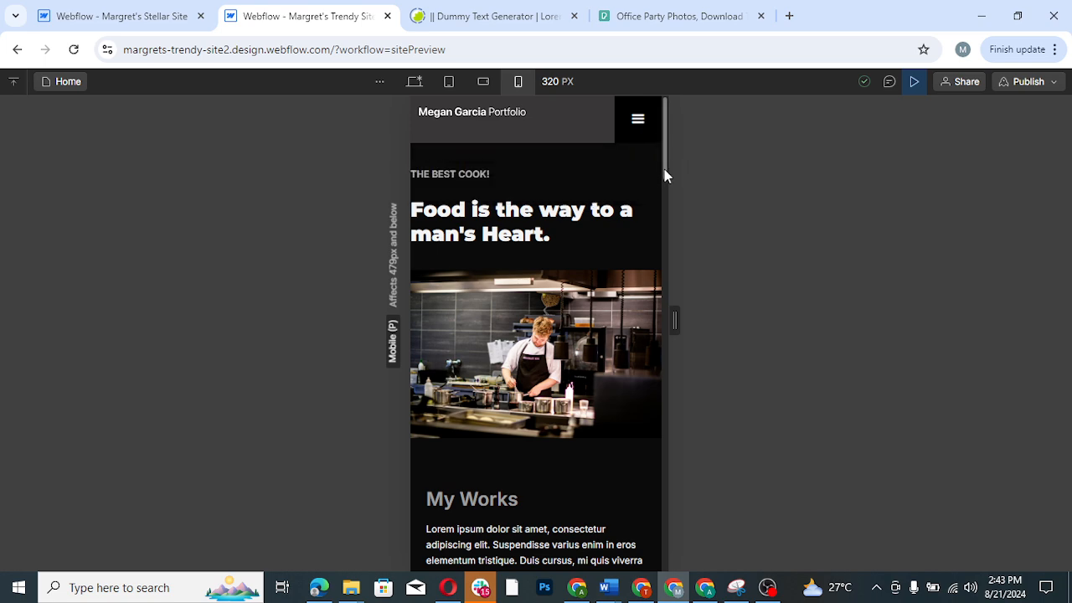
pyautogui.moveTo(664, 167); pyautogui.dragTo(652, 592)
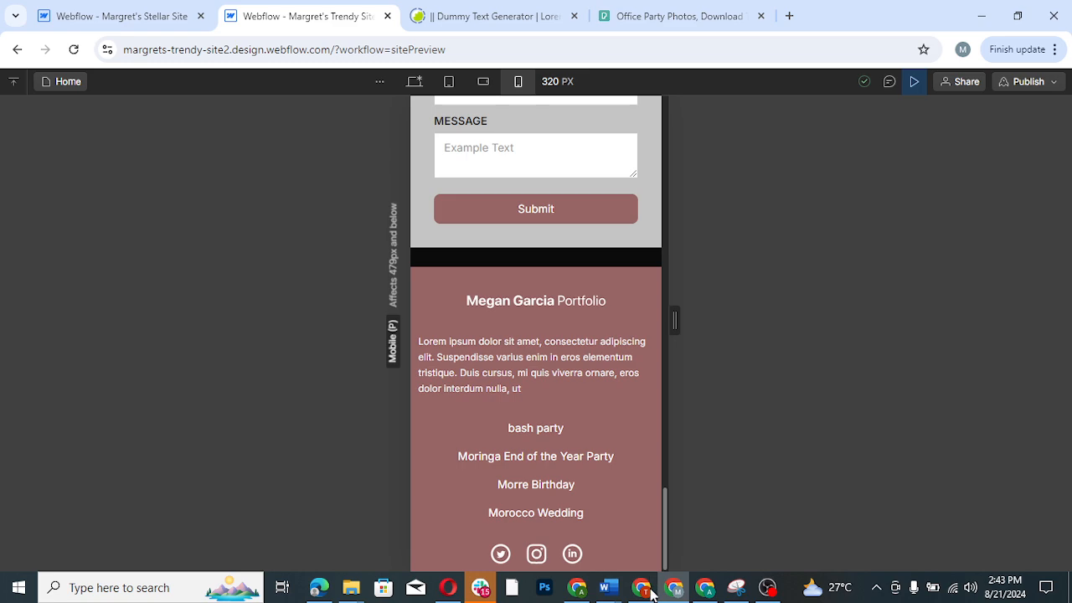
pyautogui.moveTo(641, 588)
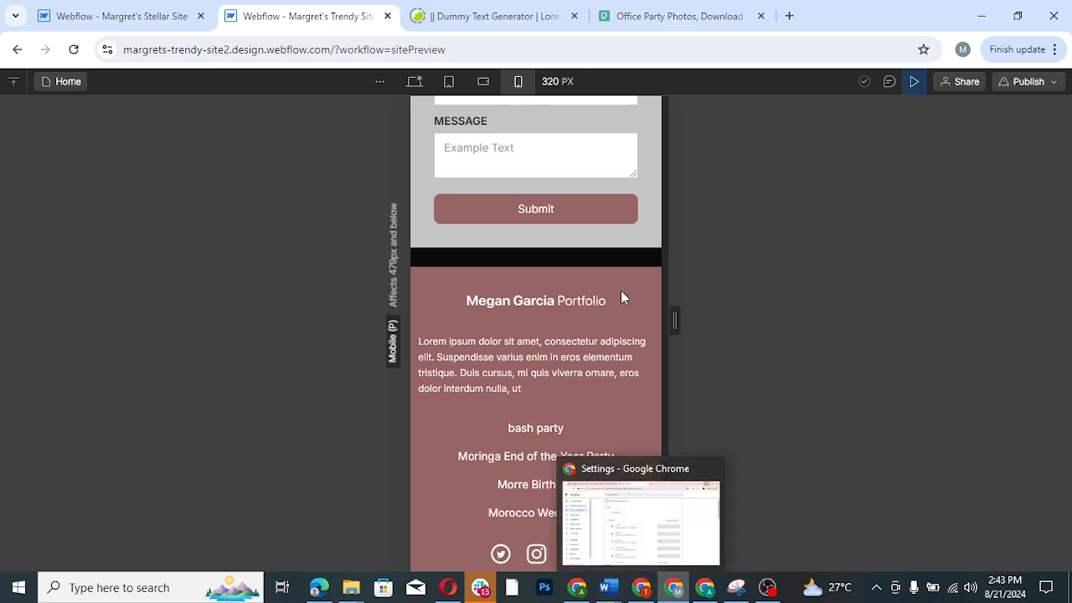